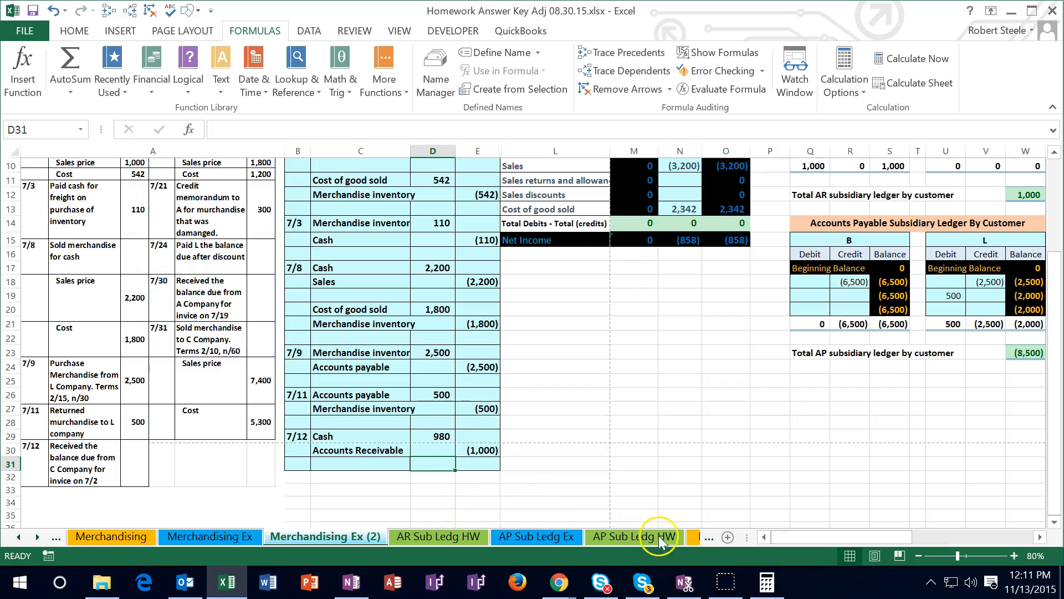
Work out 1000*.02 in the calculator, and check the sum of the 7/12 journal entry's amounts in D29:E30
{"action": "left_click", "coordinate": [767, 581]}
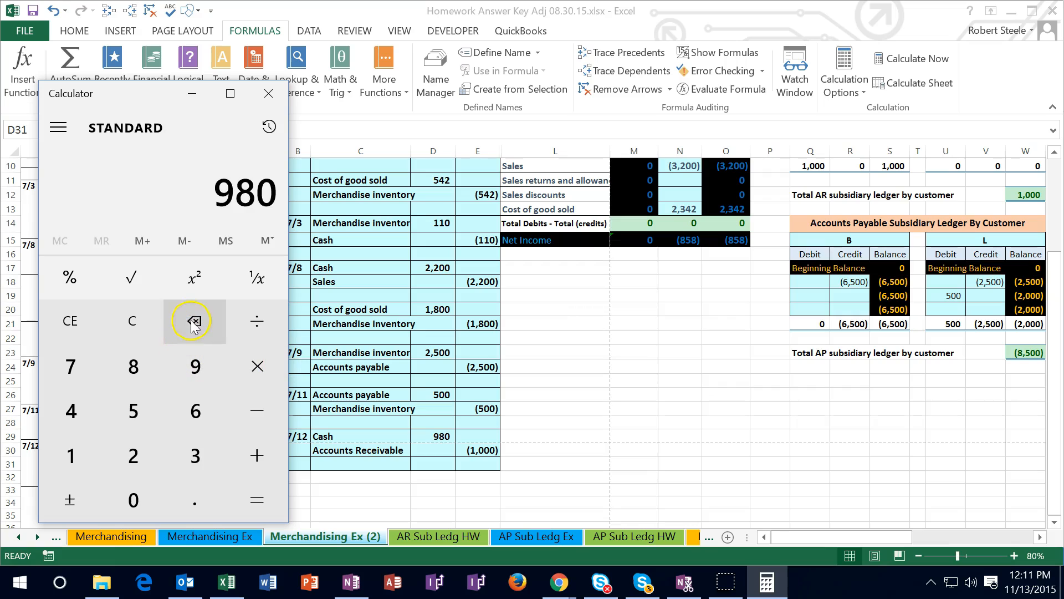
{"action": "left_click", "coordinate": [138, 331]}
{"action": "type", "text": "1000*."}
{"action": "type", "text": "02"}
{"action": "key", "text": "Return"}
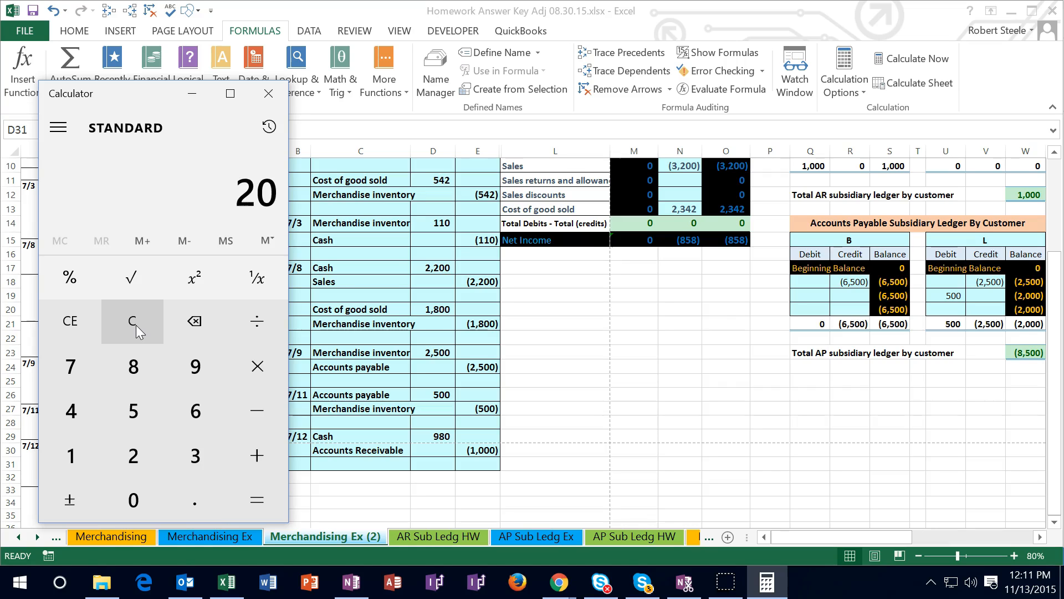
{"action": "left_click", "coordinate": [402, 326]}
{"action": "left_click_drag", "start_coordinate": [471, 450], "coordinate": [441, 436]}
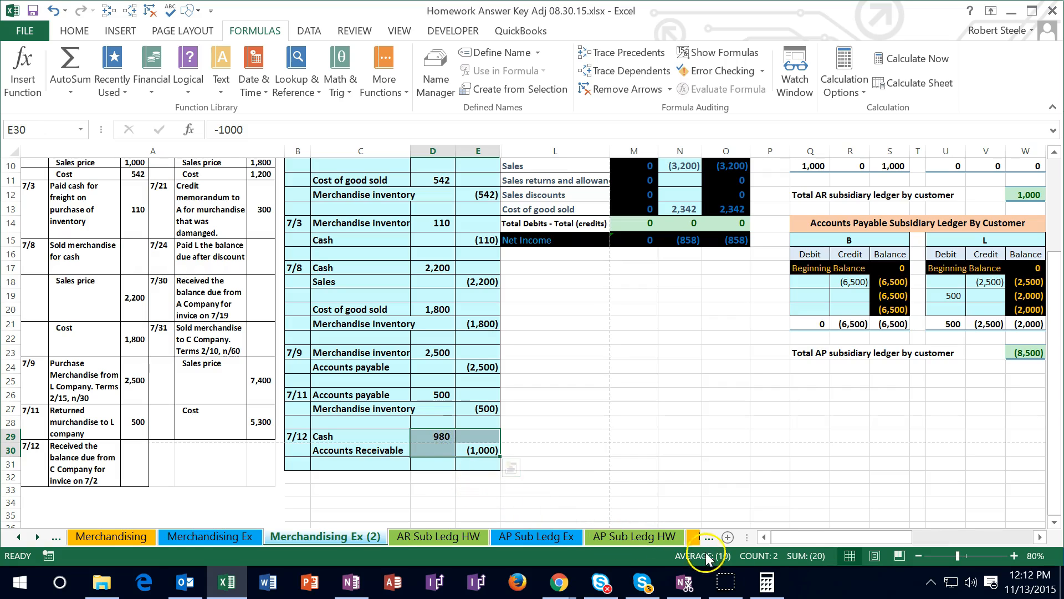
Enter the balancing debit in D31 as the negative SUM of D29:E30, and check that the 7/12 entry balances
{"action": "left_click", "coordinate": [426, 464]}
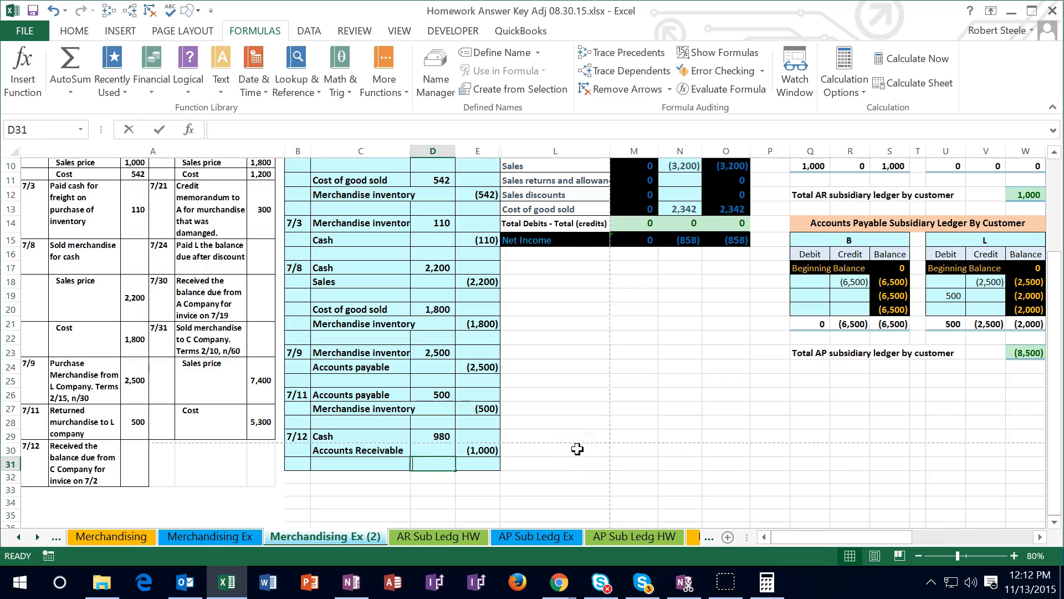
{"action": "type", "text": "-sum("}
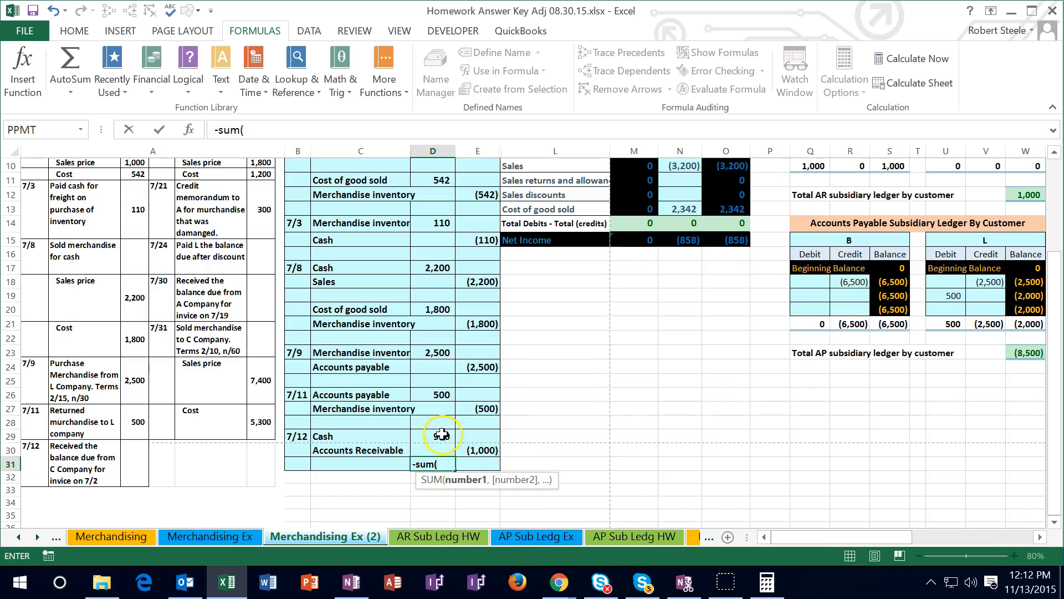
{"action": "left_click_drag", "start_coordinate": [442, 434], "coordinate": [470, 444]}
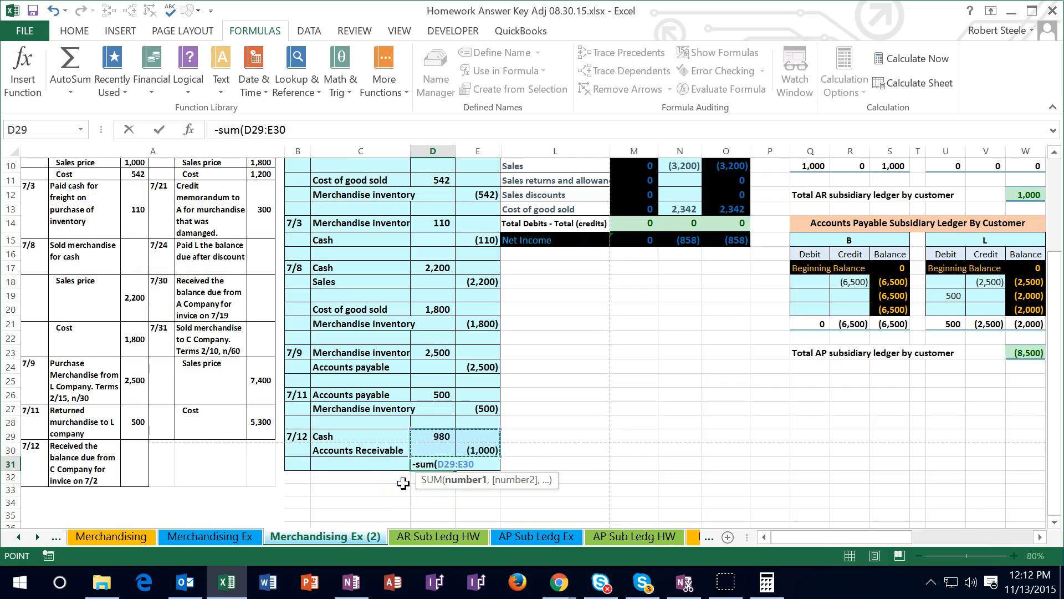
{"action": "key", "text": "Return"}
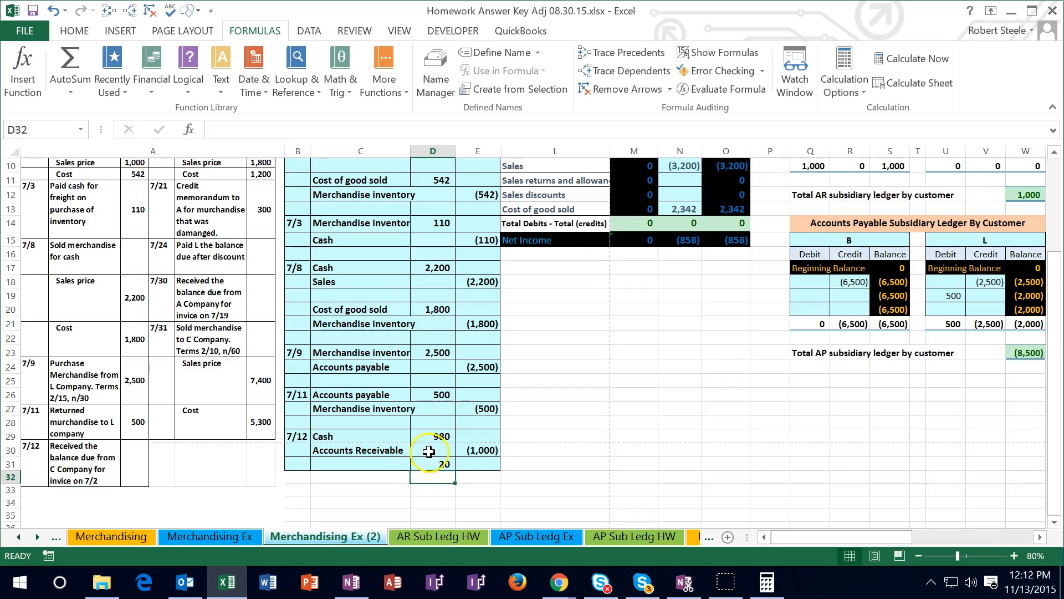
{"action": "left_click_drag", "start_coordinate": [435, 438], "coordinate": [462, 458]}
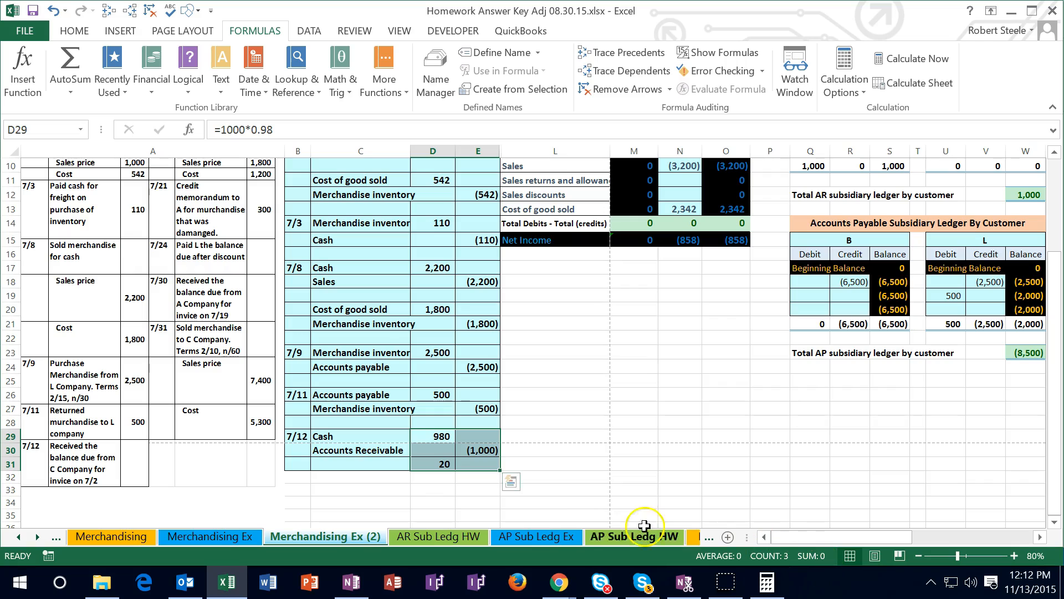
Copy the Sales discounts account name from the trial balance into C31, beside the balancing debit of the 7/12 entry
{"action": "left_click", "coordinate": [365, 465]}
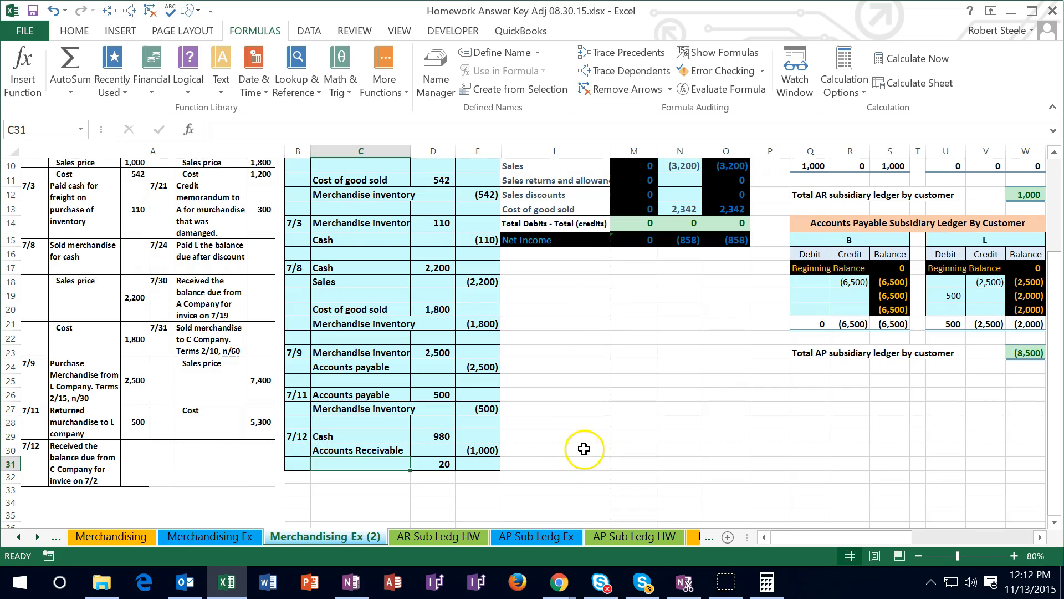
{"action": "scroll", "coordinate": [584, 448], "scroll_direction": "up", "scroll_amount": 1}
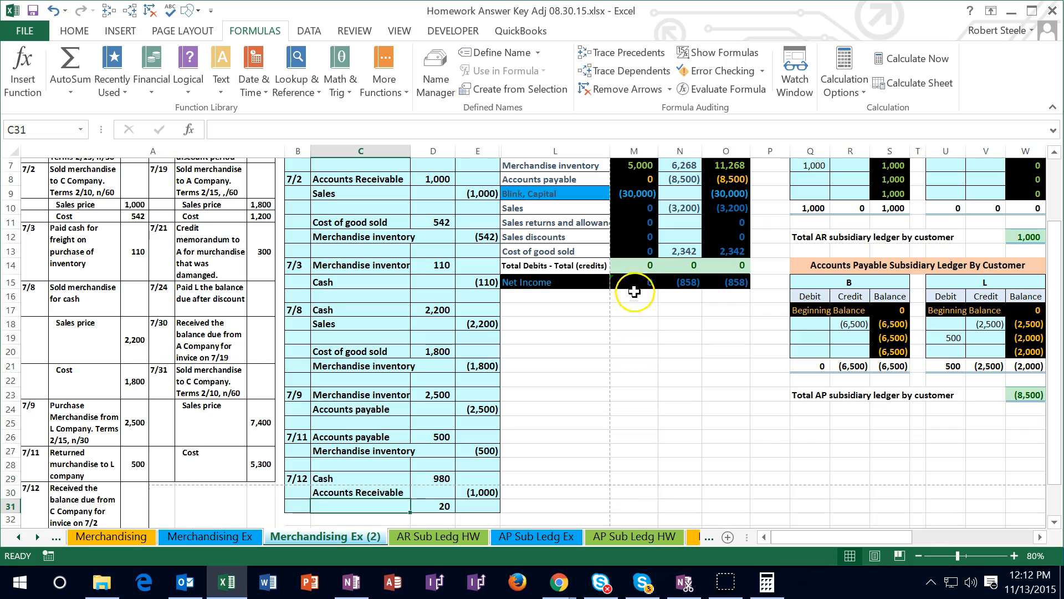
{"action": "left_click", "coordinate": [728, 209]}
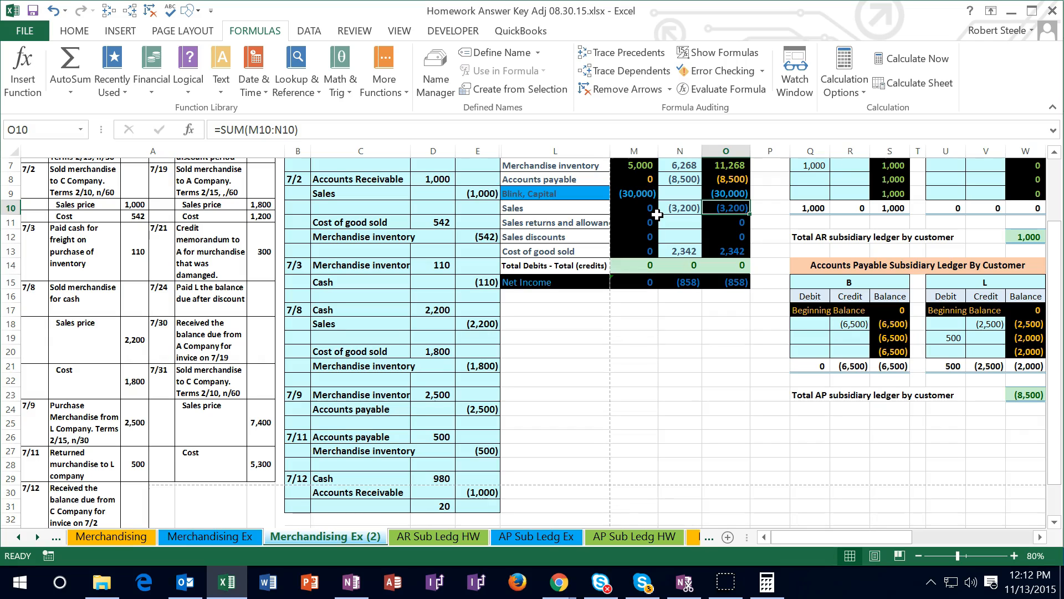
{"action": "left_click", "coordinate": [591, 235]}
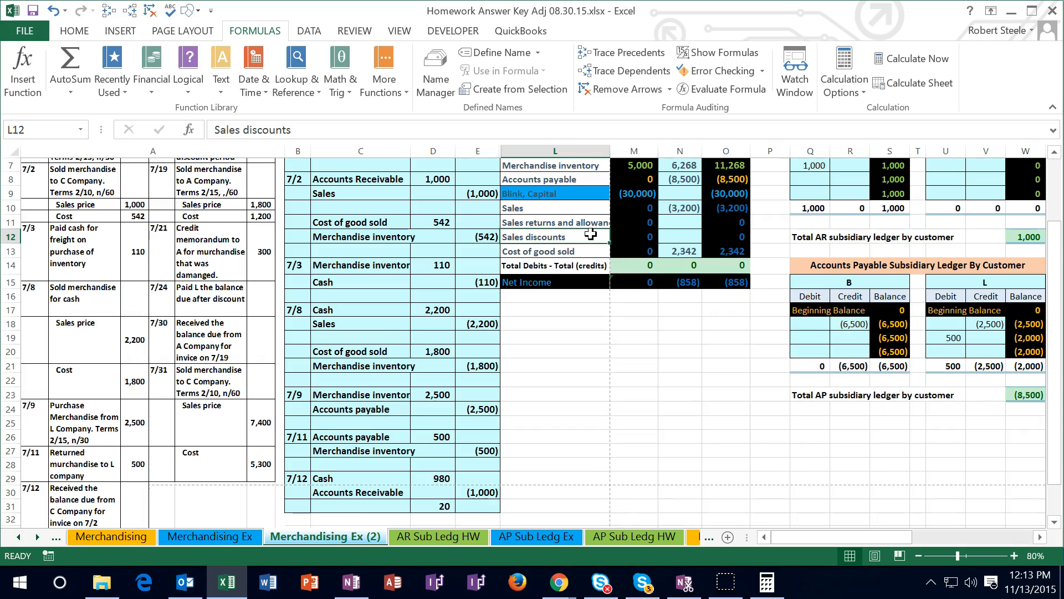
{"action": "right_click", "coordinate": [591, 235]}
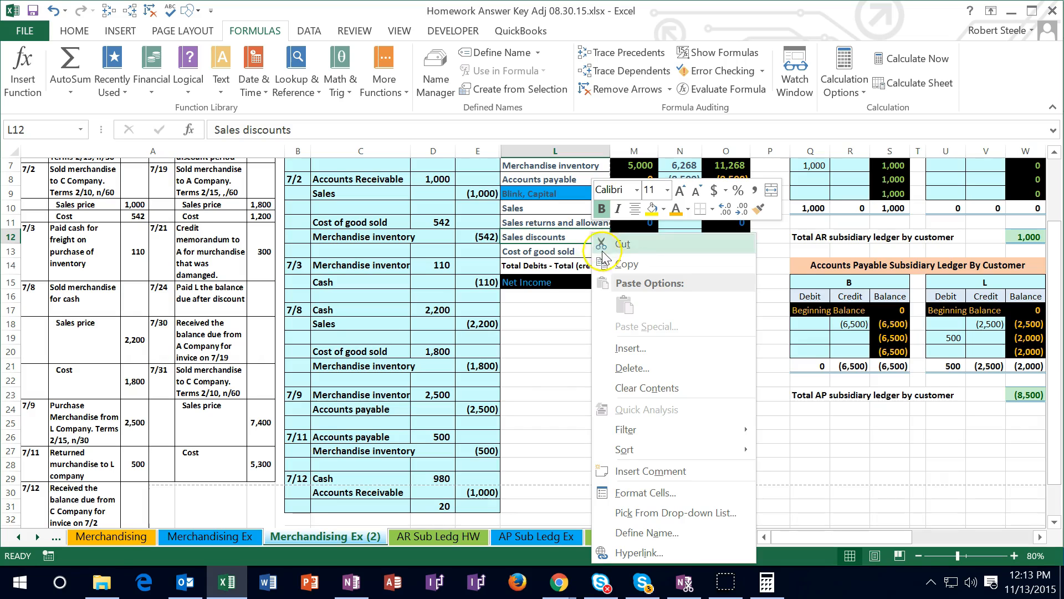
{"action": "left_click", "coordinate": [625, 264]}
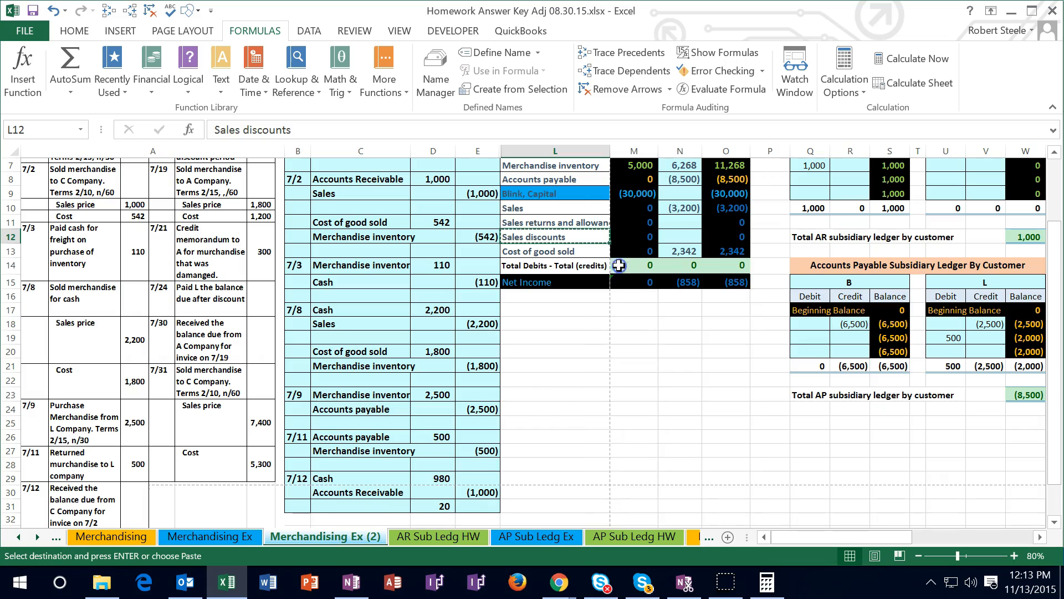
{"action": "right_click", "coordinate": [382, 506]}
{"action": "left_click", "coordinate": [438, 256]}
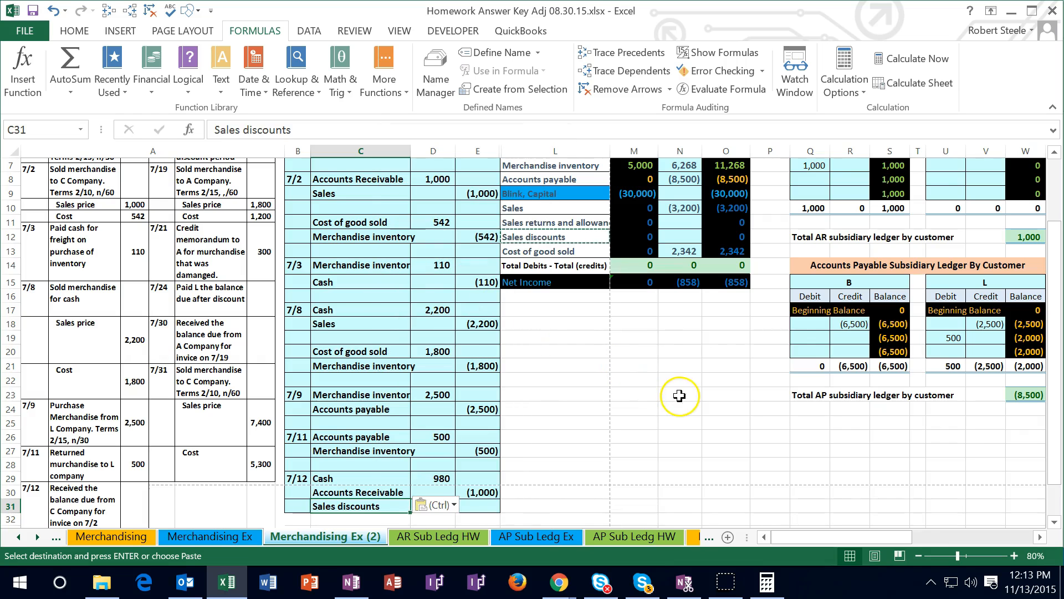
Post the 7/12 cash debit to the trial balance by adding D29 to the Cash entries formula in N5
{"action": "left_click", "coordinate": [918, 556]}
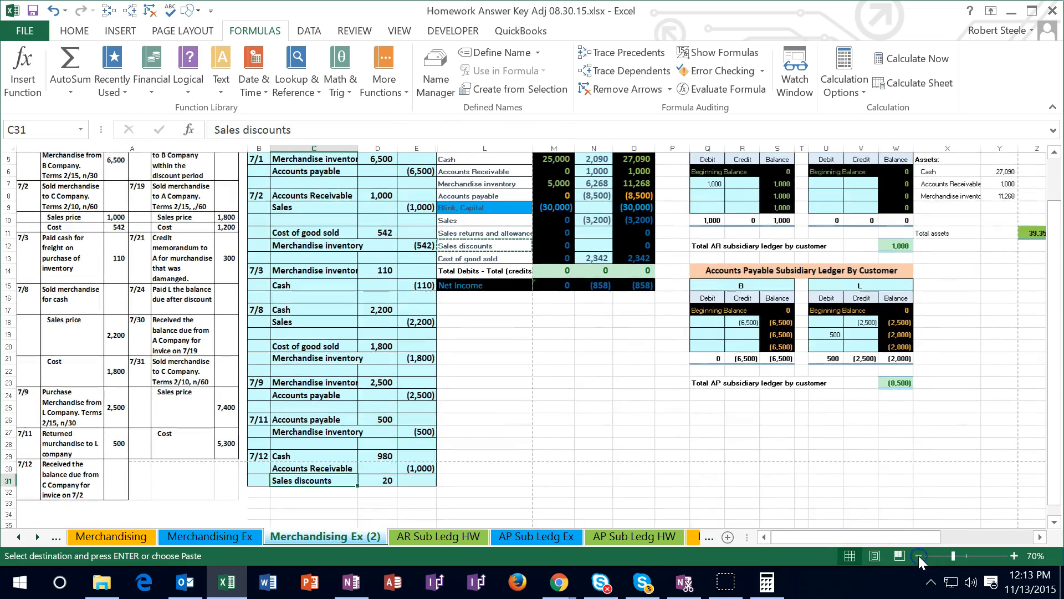
{"action": "left_click", "coordinate": [918, 555]}
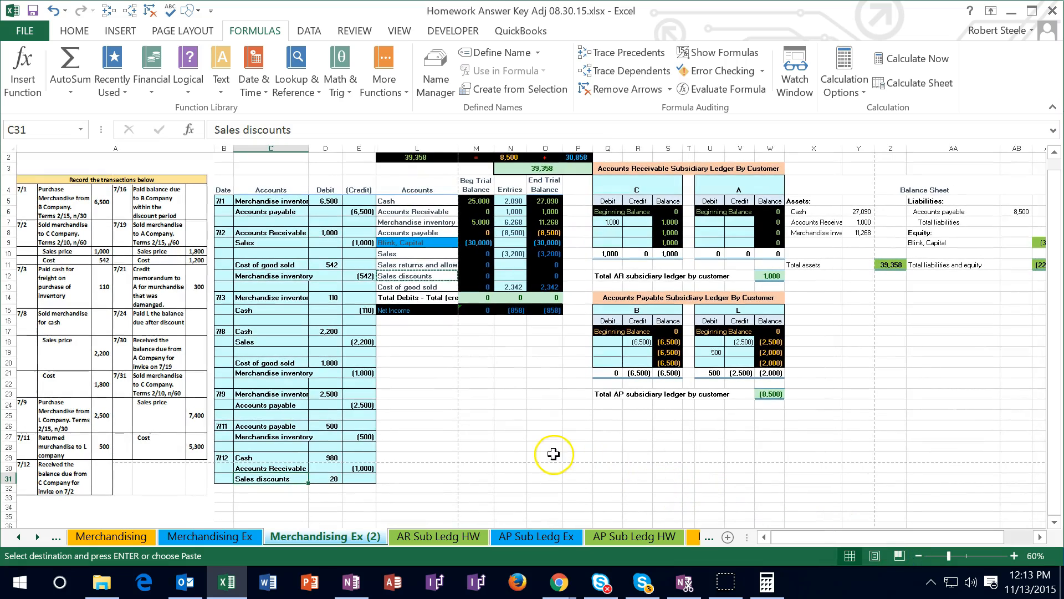
{"action": "left_click", "coordinate": [1014, 556]}
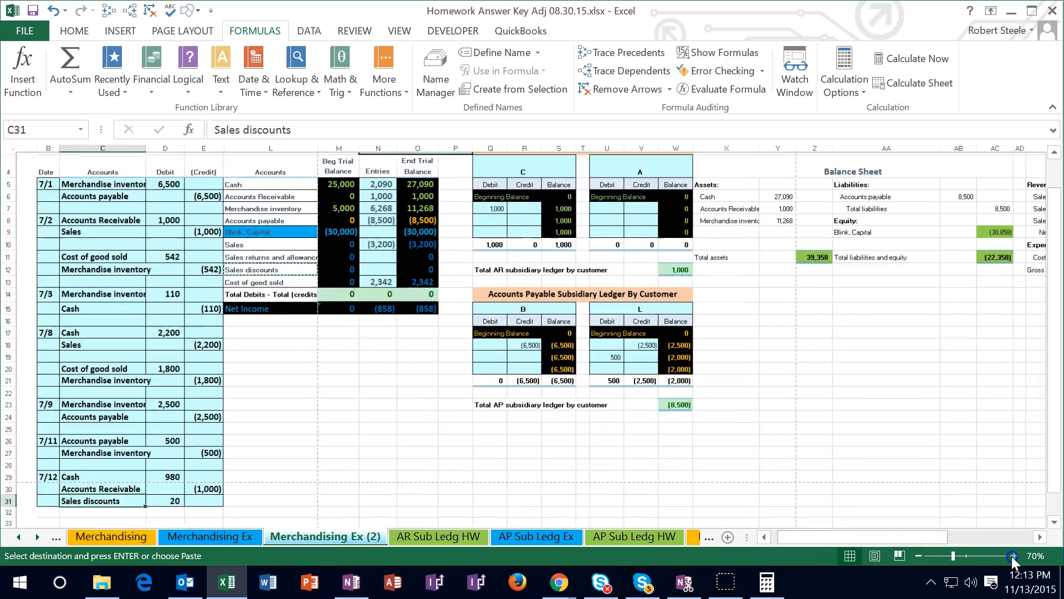
{"action": "left_click_drag", "start_coordinate": [808, 536], "coordinate": [783, 536]}
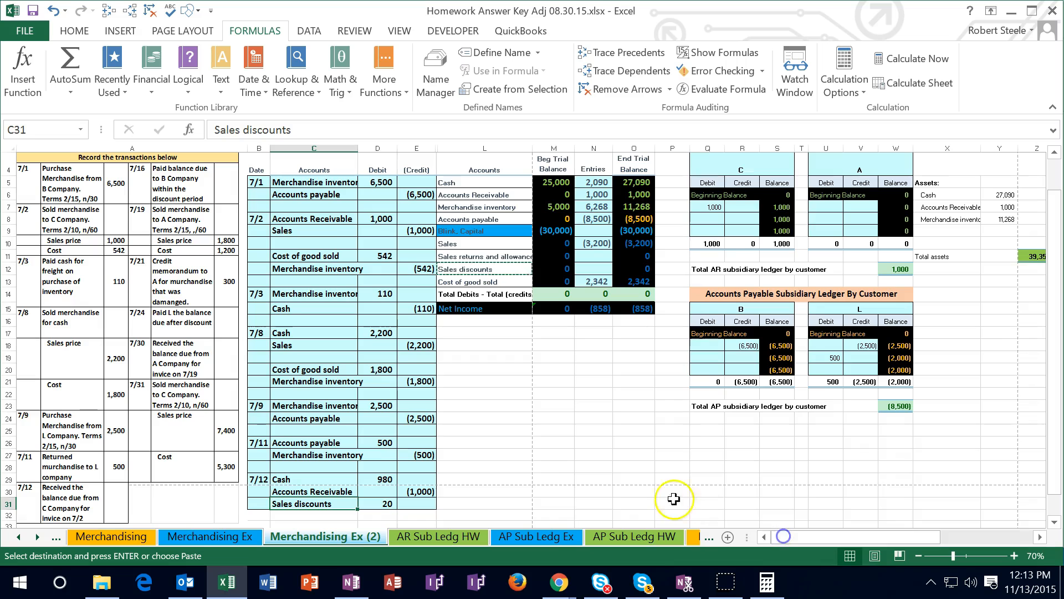
{"action": "scroll", "coordinate": [541, 396], "scroll_direction": "up", "scroll_amount": 1}
{"action": "left_click", "coordinate": [591, 233]}
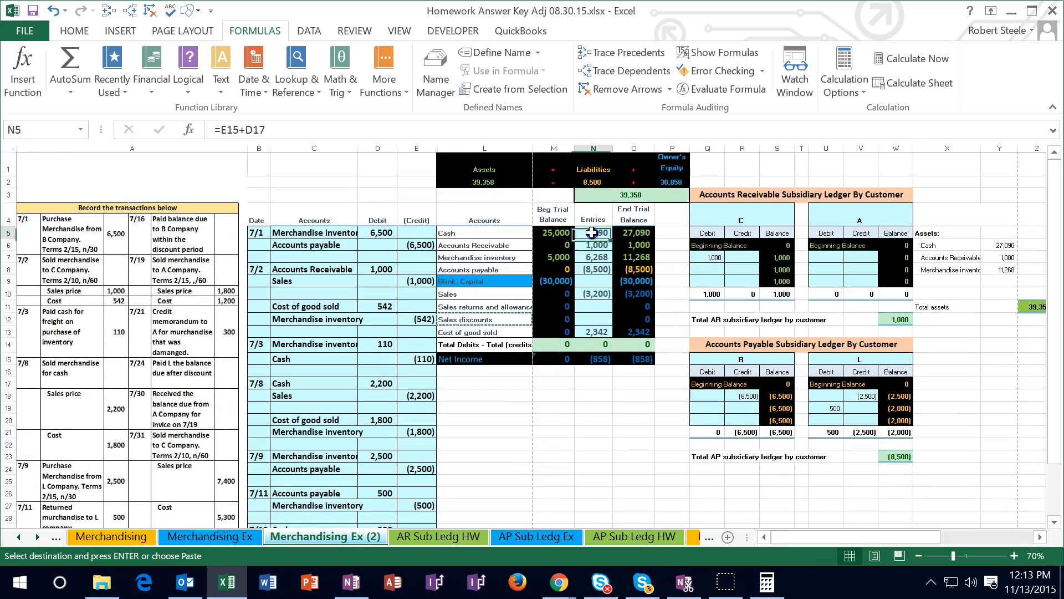
{"action": "double_click", "coordinate": [592, 233]}
{"action": "type", "text": "+"}
{"action": "scroll", "coordinate": [527, 438], "scroll_direction": "down", "scroll_amount": 1}
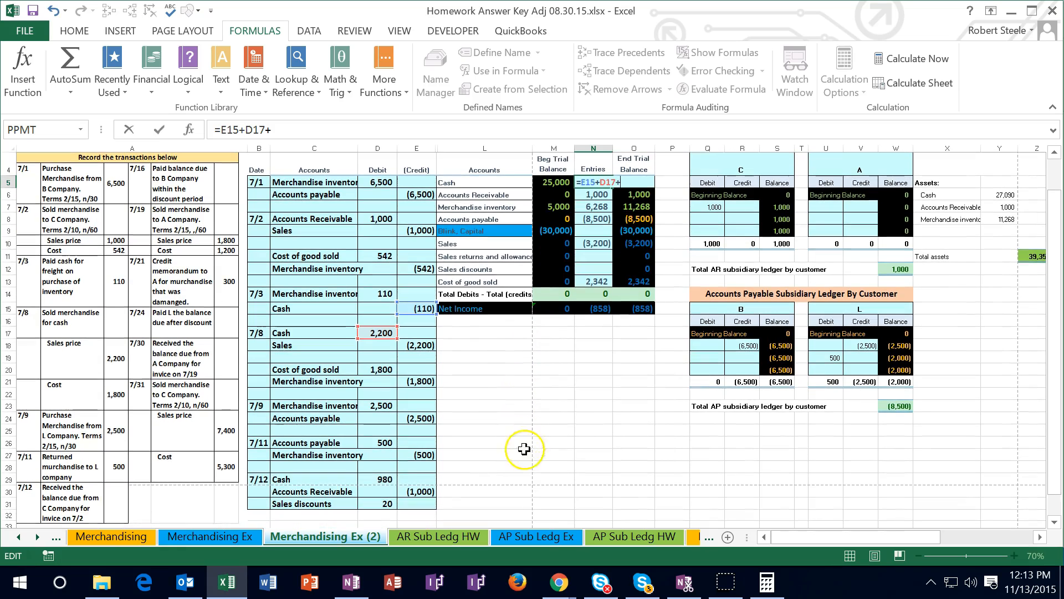
{"action": "left_click", "coordinate": [383, 479]}
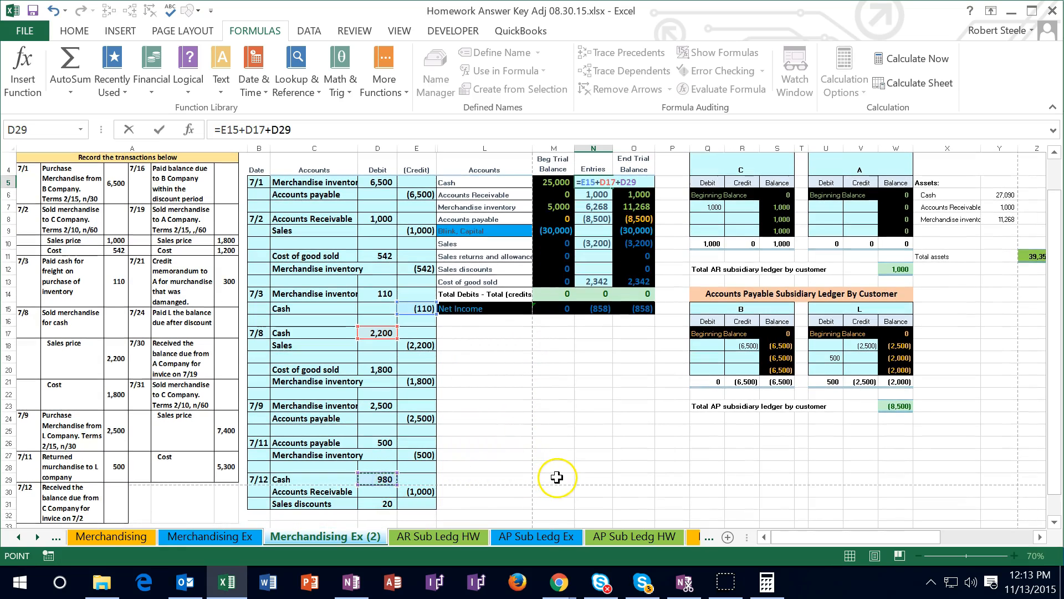
{"action": "key", "text": "Return"}
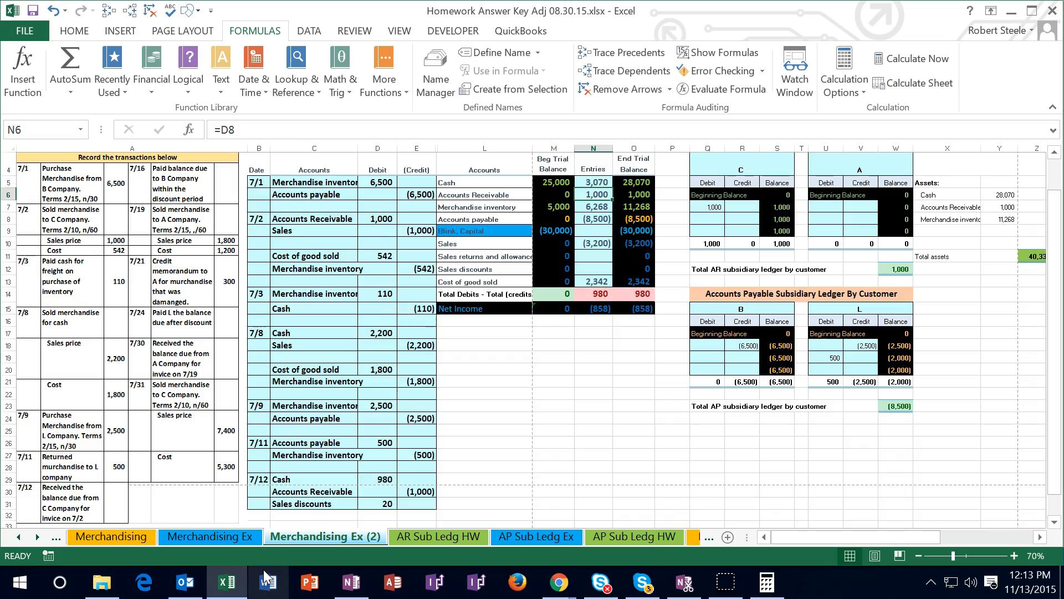
Add the 7/12 credit in E30 to the Accounts Receivable entries formula in N6
{"action": "double_click", "coordinate": [587, 196]}
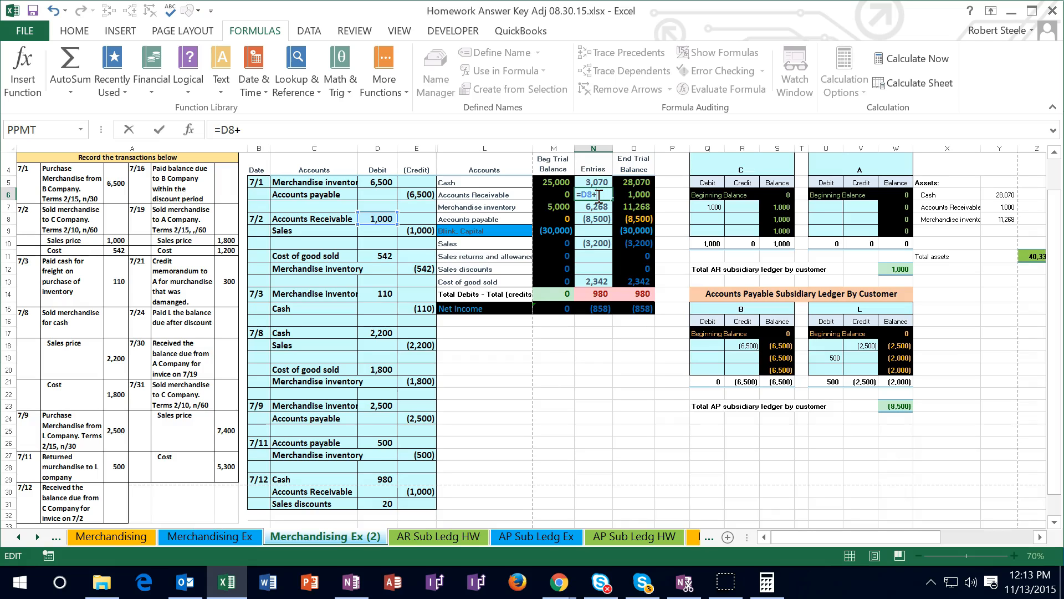
{"action": "left_click", "coordinate": [425, 490]}
{"action": "key", "text": "Return"}
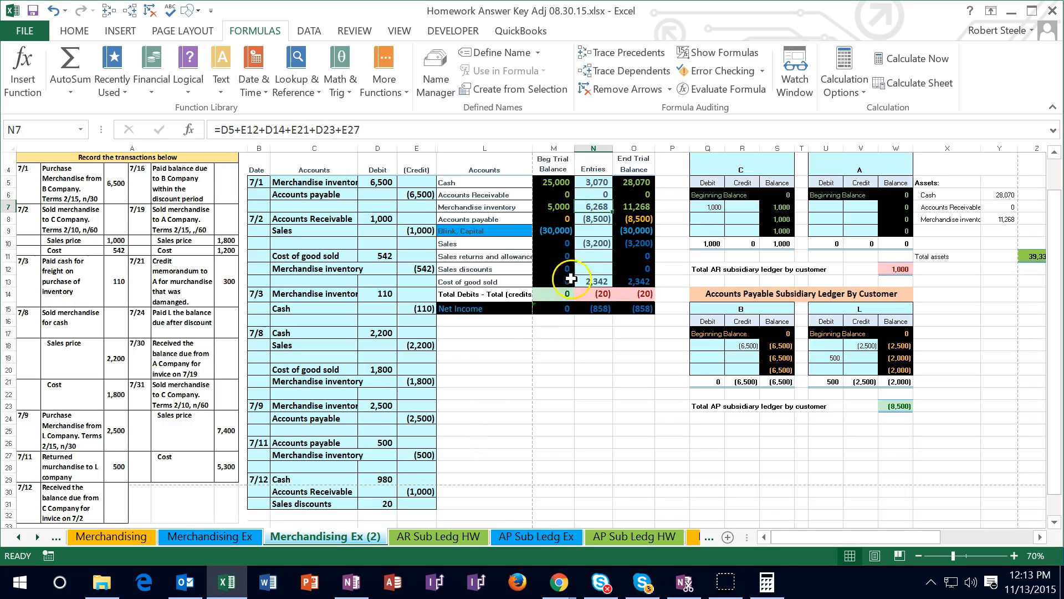
Link the Sales discounts entries cell N12 to the debit in D31, and inspect the Net Income formula in the Entries column
{"action": "left_click", "coordinate": [588, 268]}
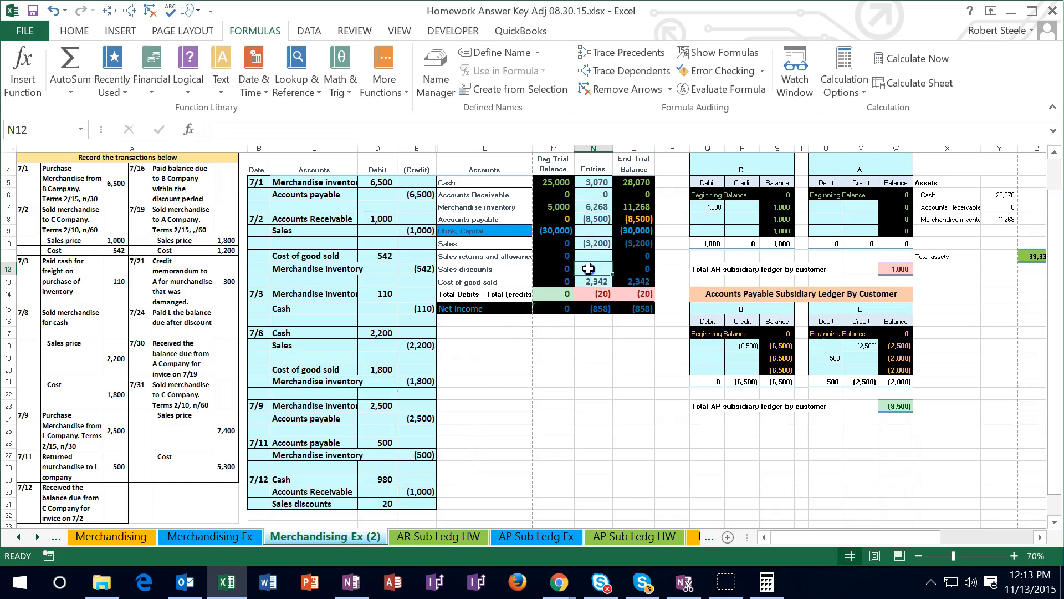
{"action": "type", "text": "="}
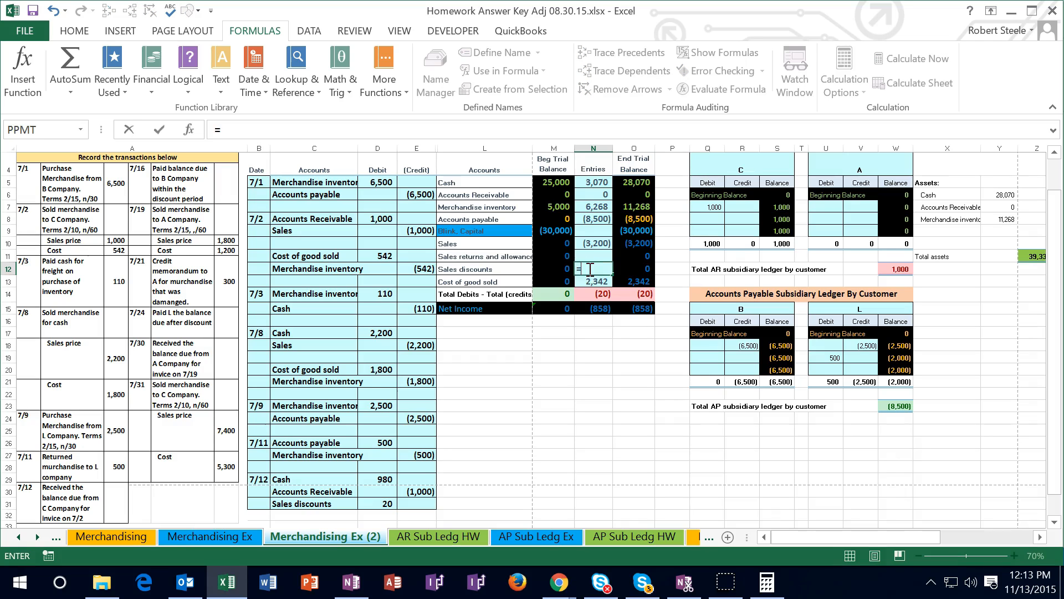
{"action": "left_click", "coordinate": [391, 504]}
{"action": "key", "text": "Return"}
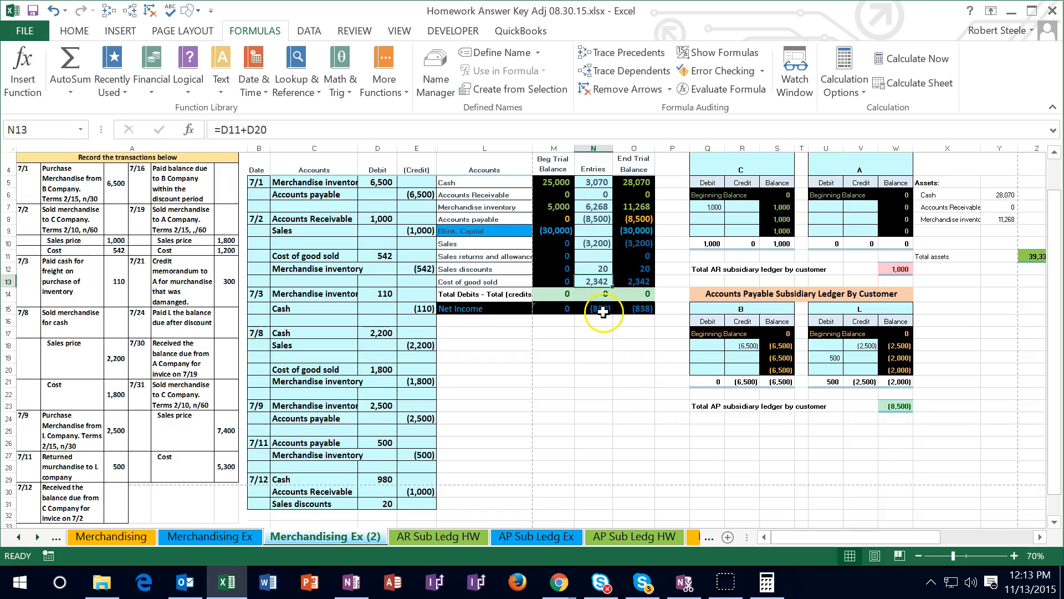
{"action": "double_click", "coordinate": [603, 312]}
{"action": "key", "text": "Return"}
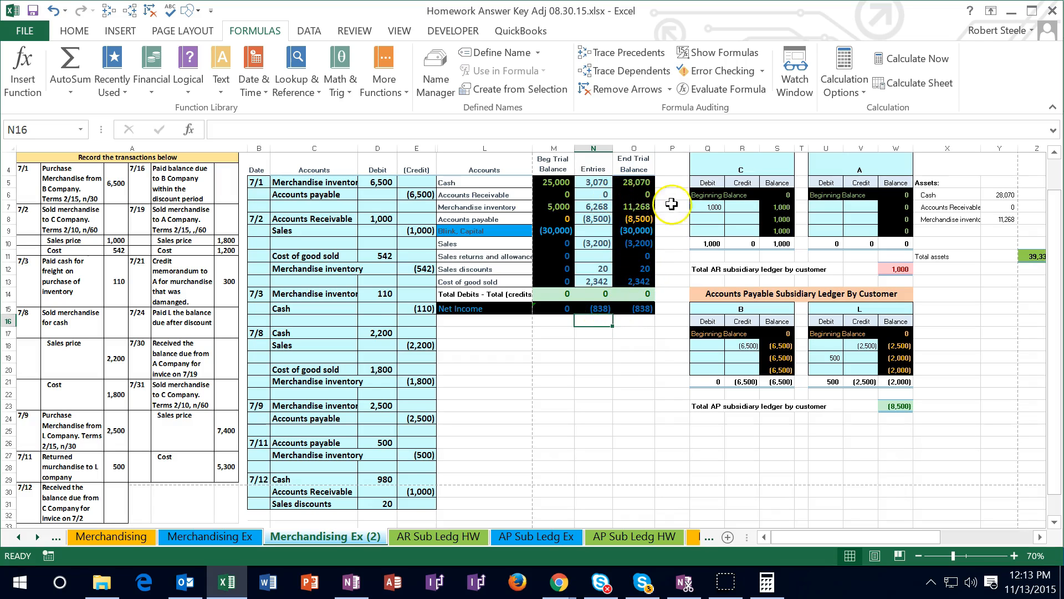
Post the 7/12 receivable credit to customer C's subsidiary ledger by linking R8 to E30
{"action": "left_click", "coordinate": [739, 218]}
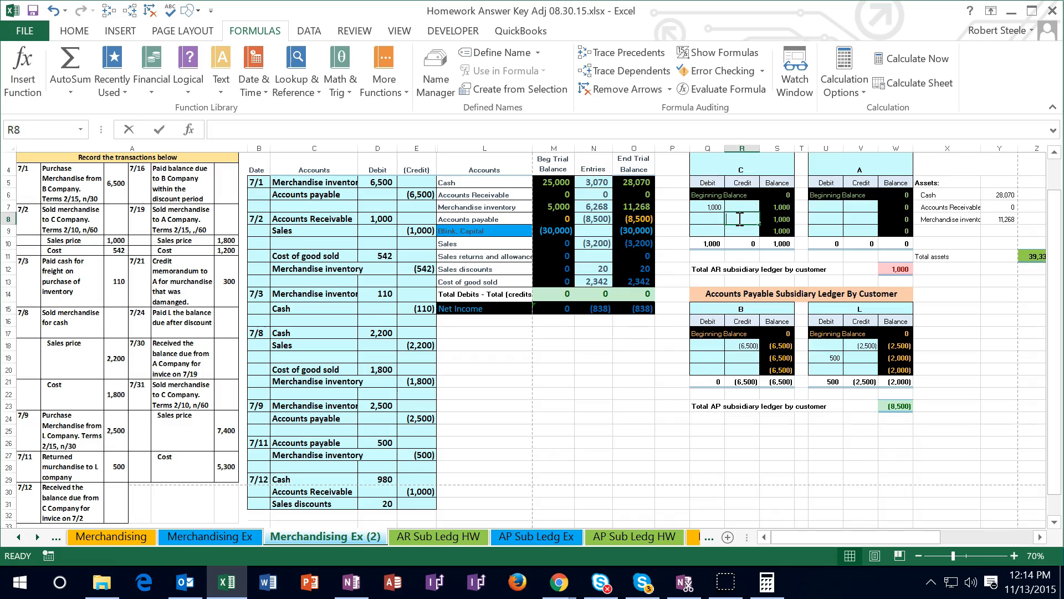
{"action": "type", "text": "="}
{"action": "left_click", "coordinate": [421, 492]}
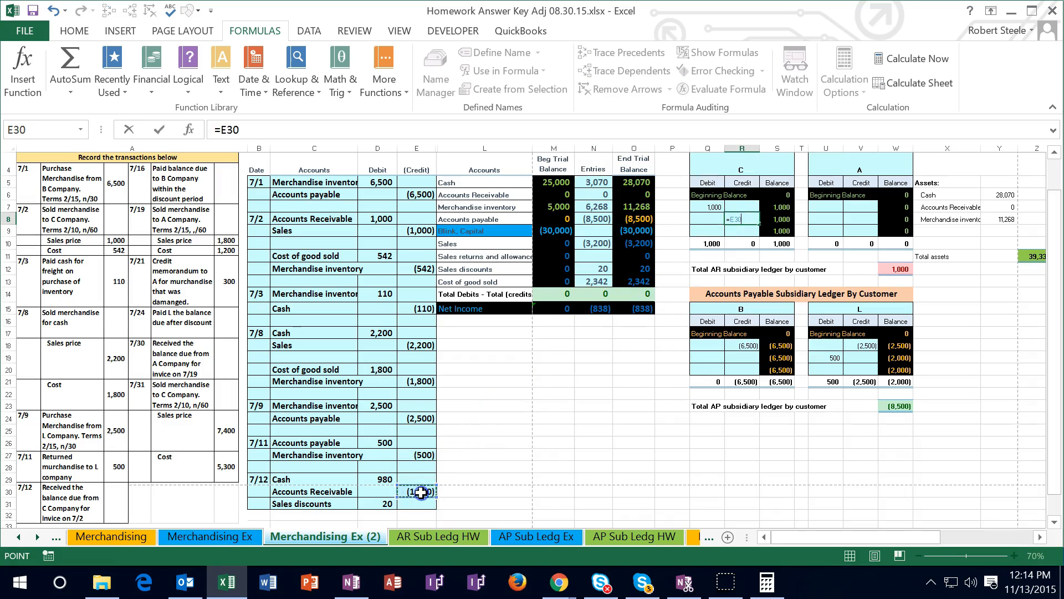
{"action": "key", "text": "Return"}
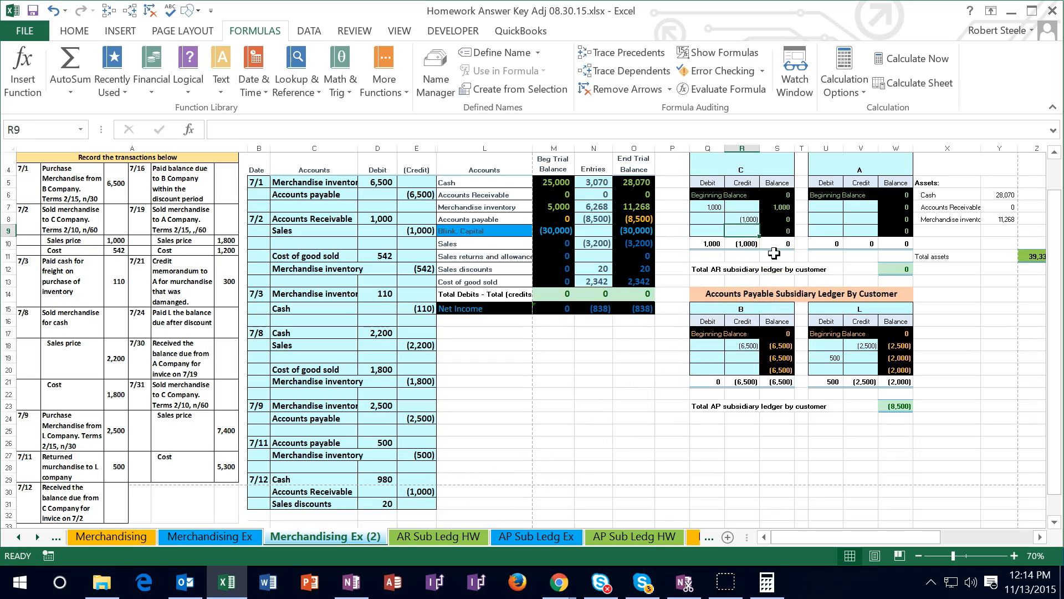
Enlarge the worksheet to 100% and review the accounting equation and trial balance beside the journal entries
{"action": "left_click", "coordinate": [1014, 556]}
{"action": "left_click", "coordinate": [1014, 556]}
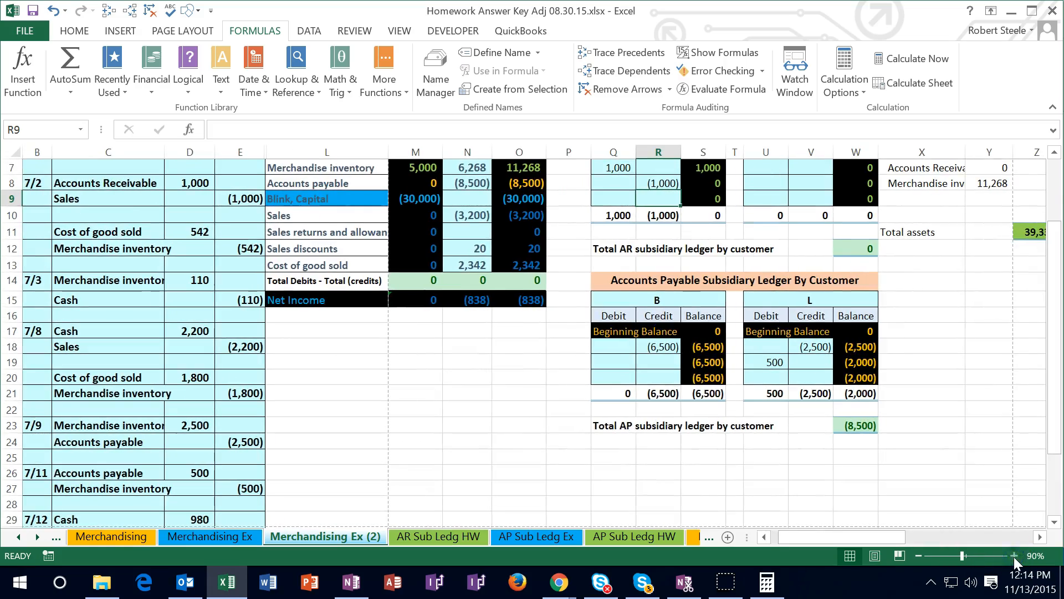
{"action": "left_click", "coordinate": [1014, 556]}
{"action": "left_click_drag", "start_coordinate": [879, 536], "coordinate": [861, 536]}
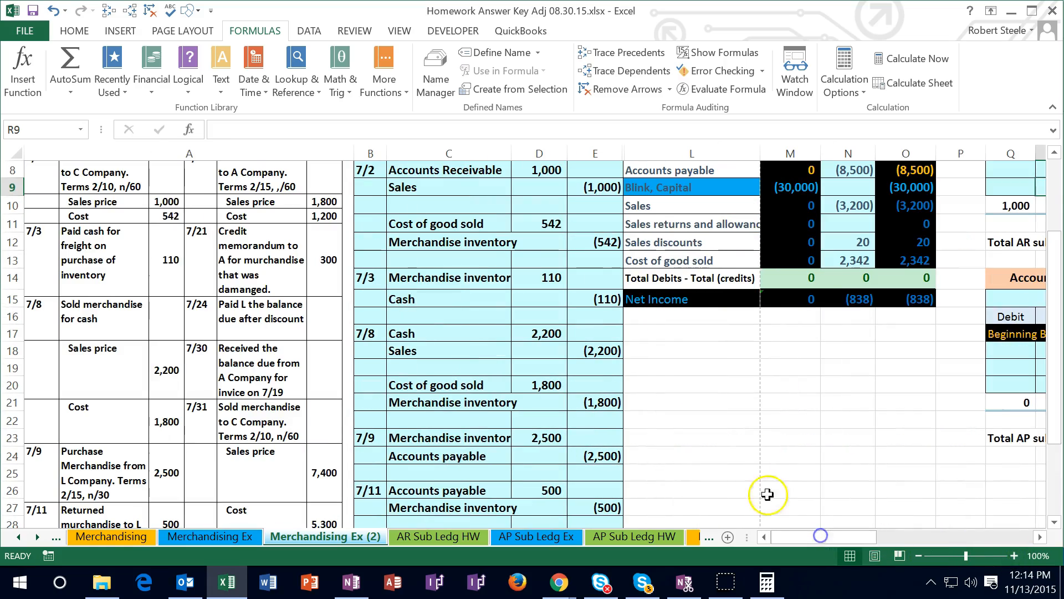
{"action": "scroll", "coordinate": [689, 486], "scroll_direction": "up", "scroll_amount": 3}
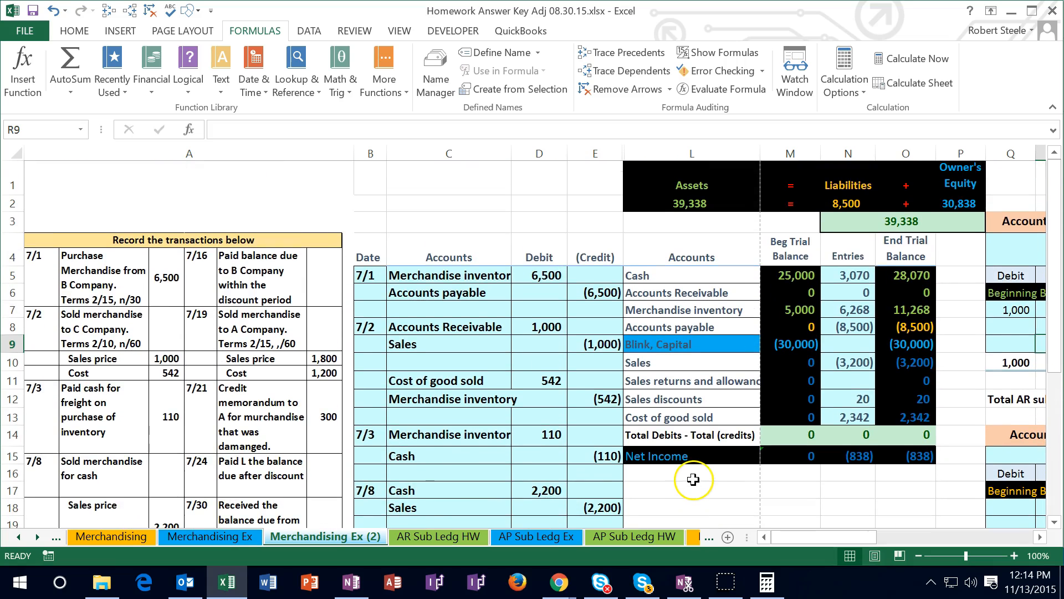
Unhide the journal columns between E and L on the Merchandising Ex (2) sheet
{"action": "scroll", "coordinate": [690, 481], "scroll_direction": "down", "scroll_amount": 7}
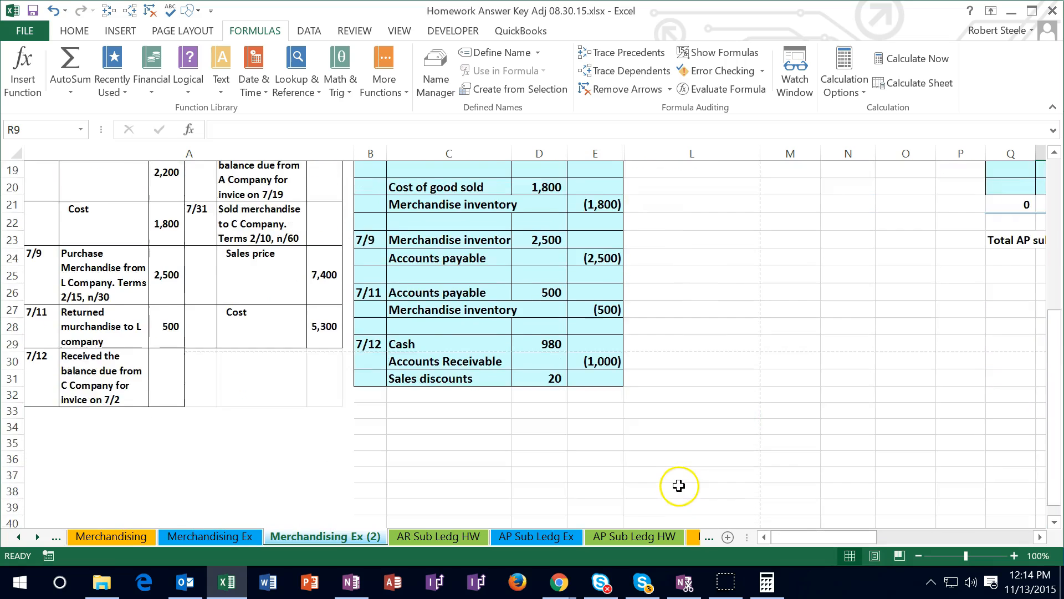
{"action": "scroll", "coordinate": [676, 486], "scroll_direction": "up", "scroll_amount": 7}
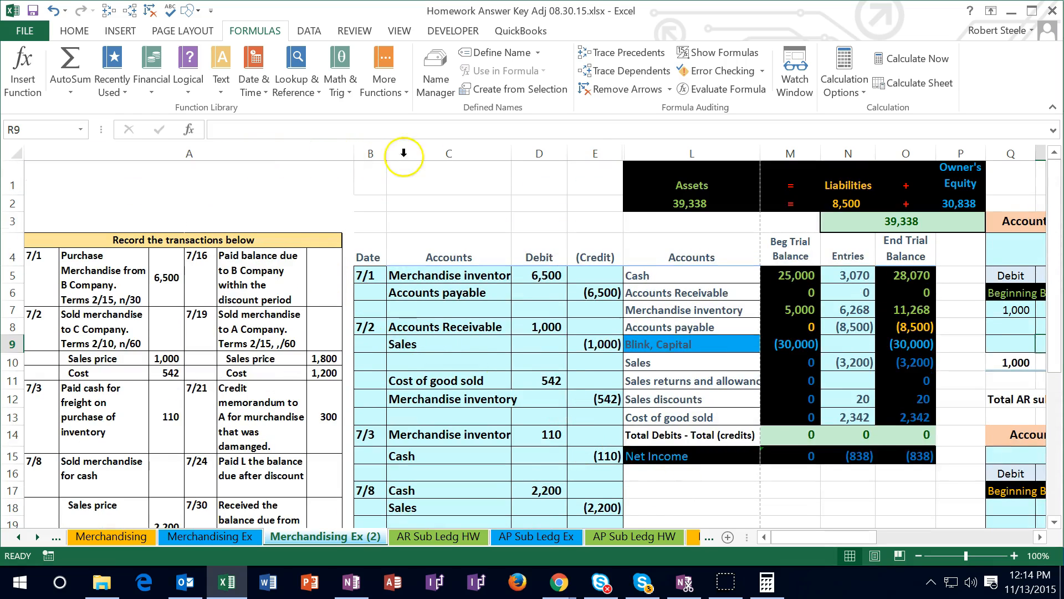
{"action": "left_click", "coordinate": [604, 150]}
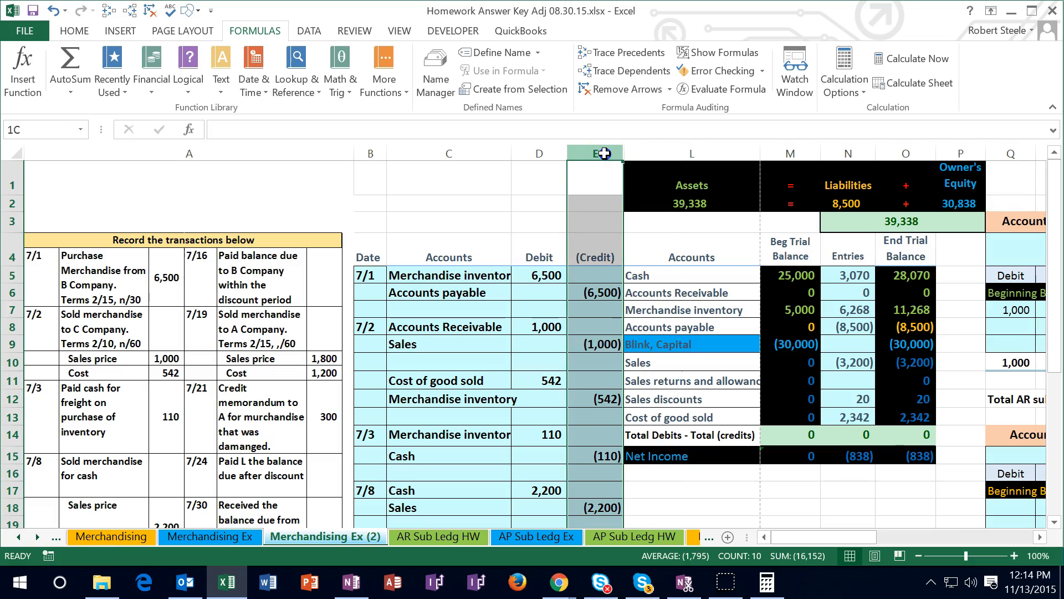
{"action": "left_click_drag", "start_coordinate": [604, 153], "coordinate": [649, 153]}
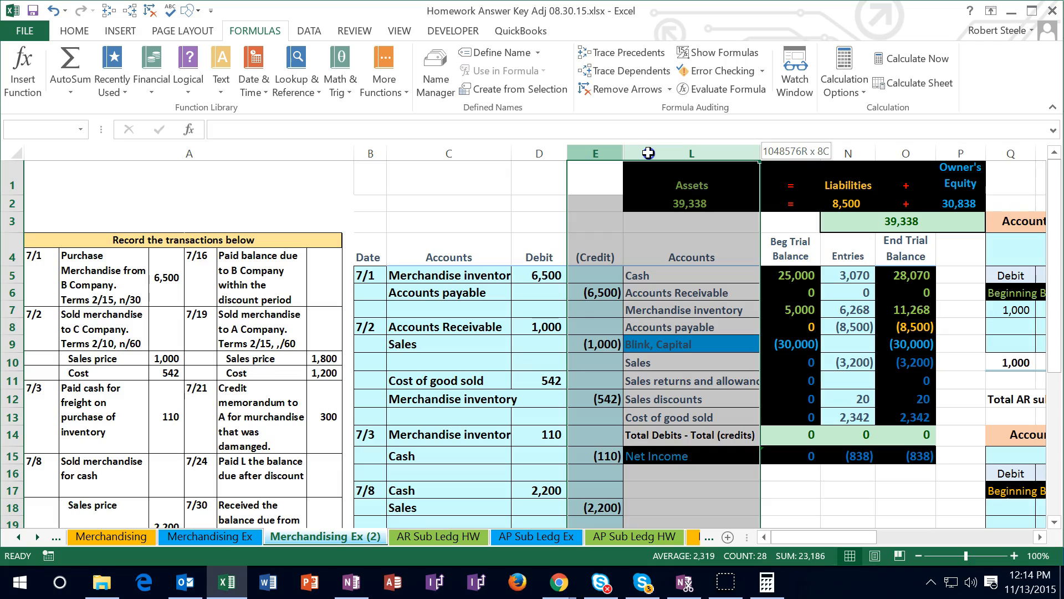
{"action": "left_click_drag", "start_coordinate": [648, 153], "coordinate": [649, 153]}
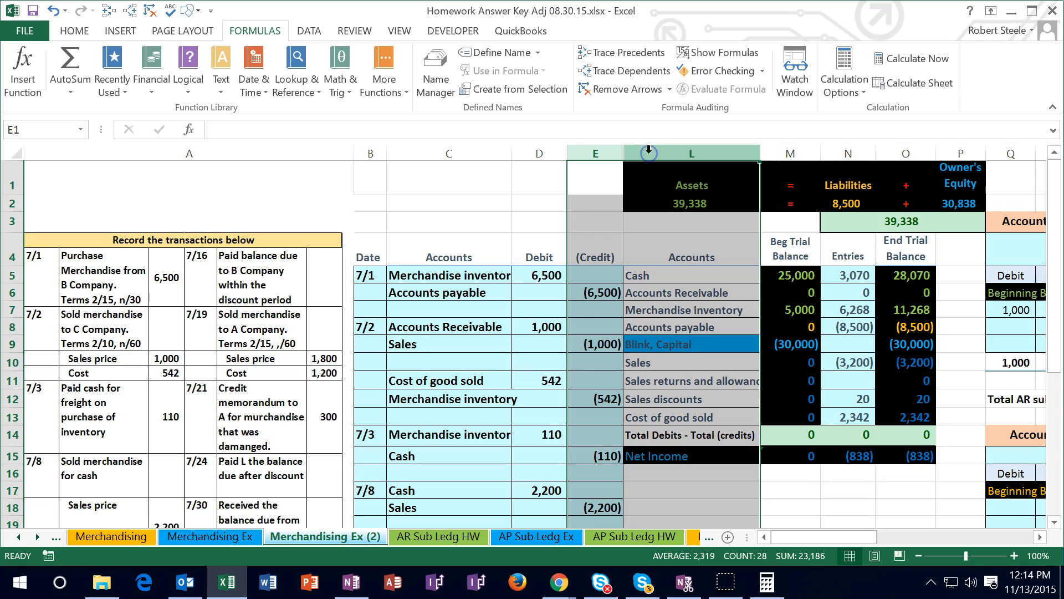
{"action": "right_click", "coordinate": [648, 225]}
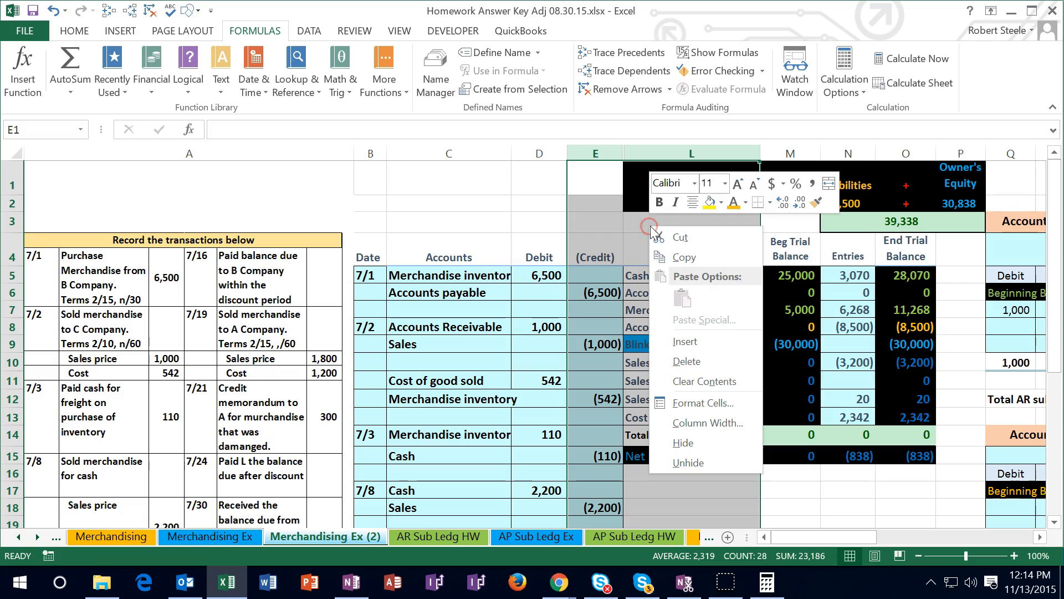
{"action": "left_click", "coordinate": [674, 461]}
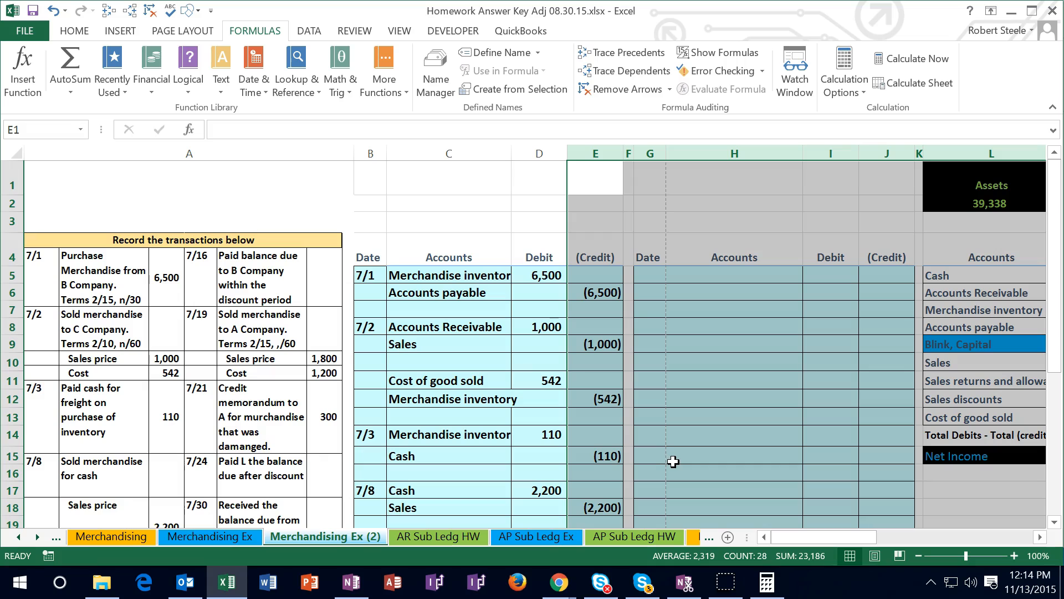
{"action": "left_click", "coordinate": [673, 461]}
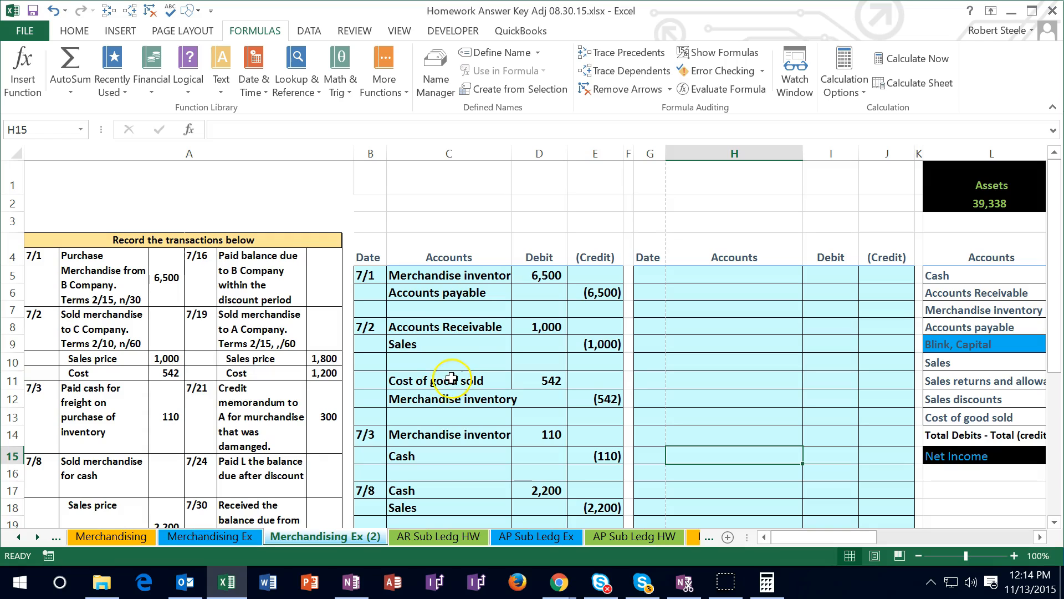
Hide columns B through F, which hold the filled first journal block
{"action": "left_click", "coordinate": [374, 152]}
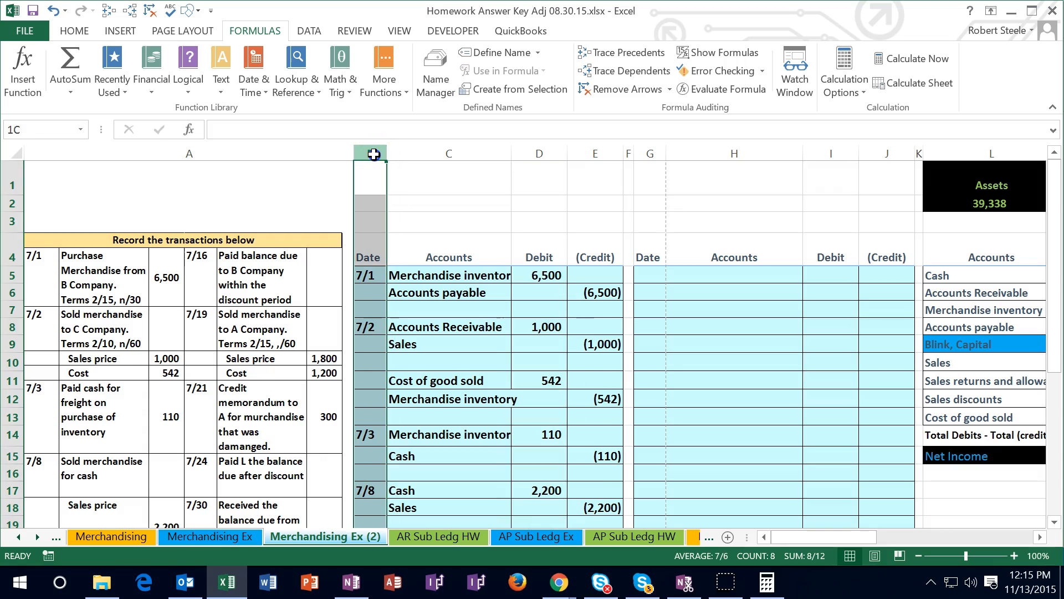
{"action": "left_click_drag", "start_coordinate": [374, 154], "coordinate": [624, 153]}
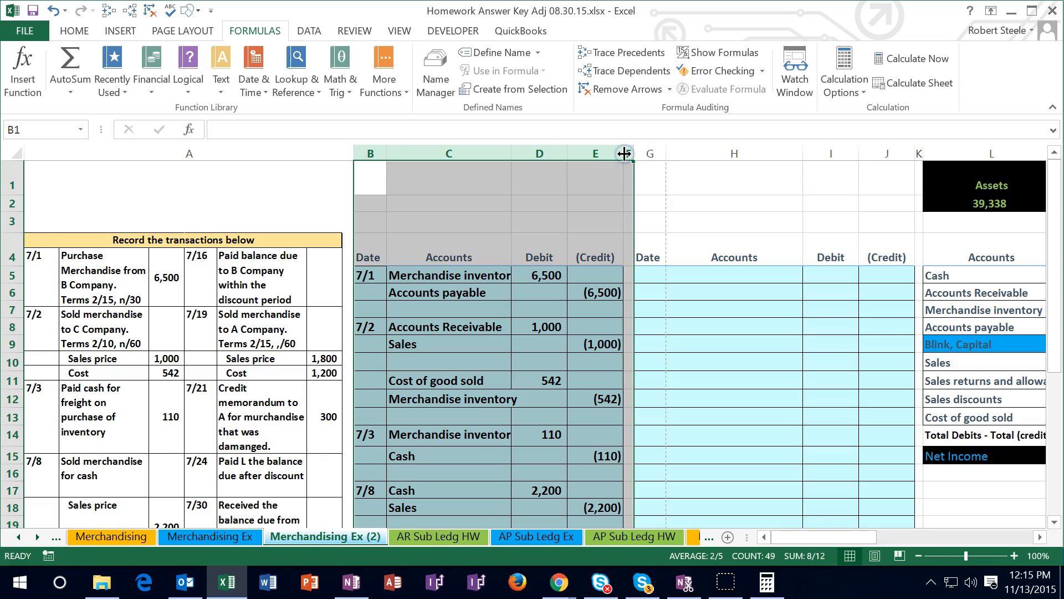
{"action": "right_click", "coordinate": [495, 223]}
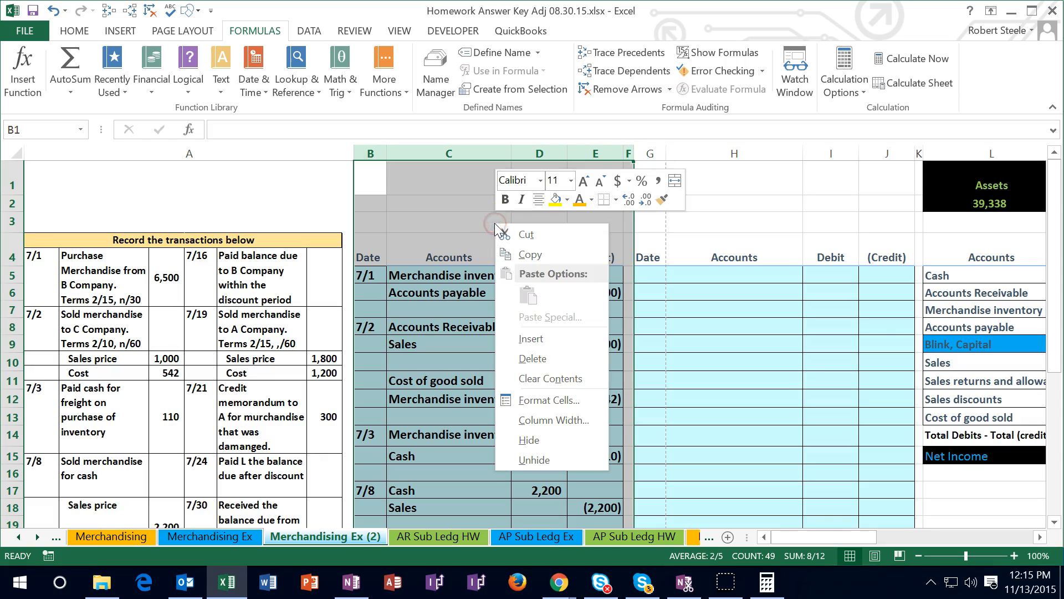
{"action": "left_click", "coordinate": [527, 440]}
{"action": "left_click", "coordinate": [474, 399]}
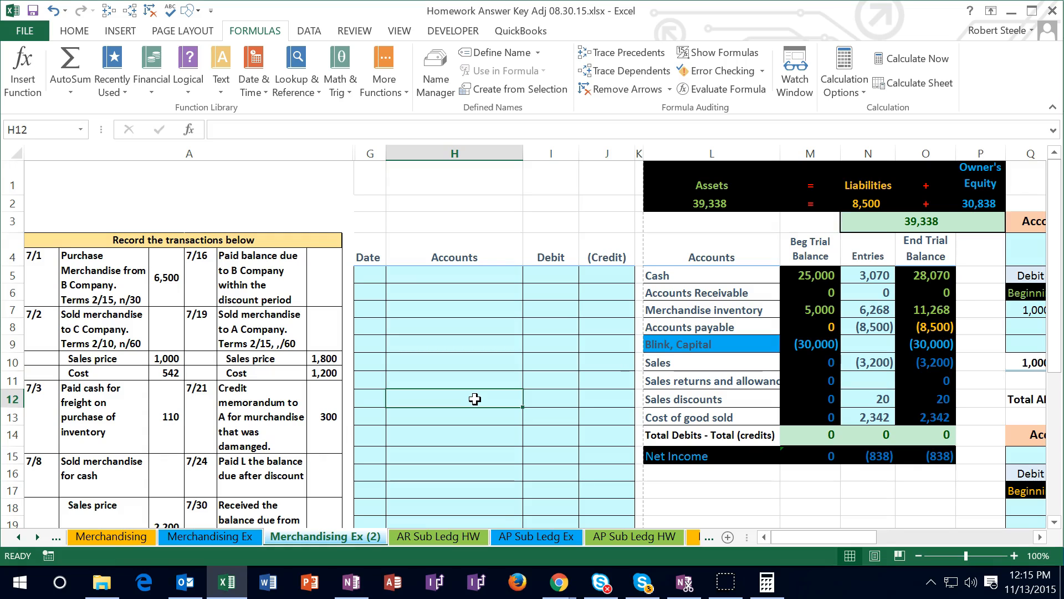
Enter the date 7/16 in G5 as the first date of the second journal block
{"action": "left_click", "coordinate": [363, 272]}
{"action": "type", "text": "7/16"}
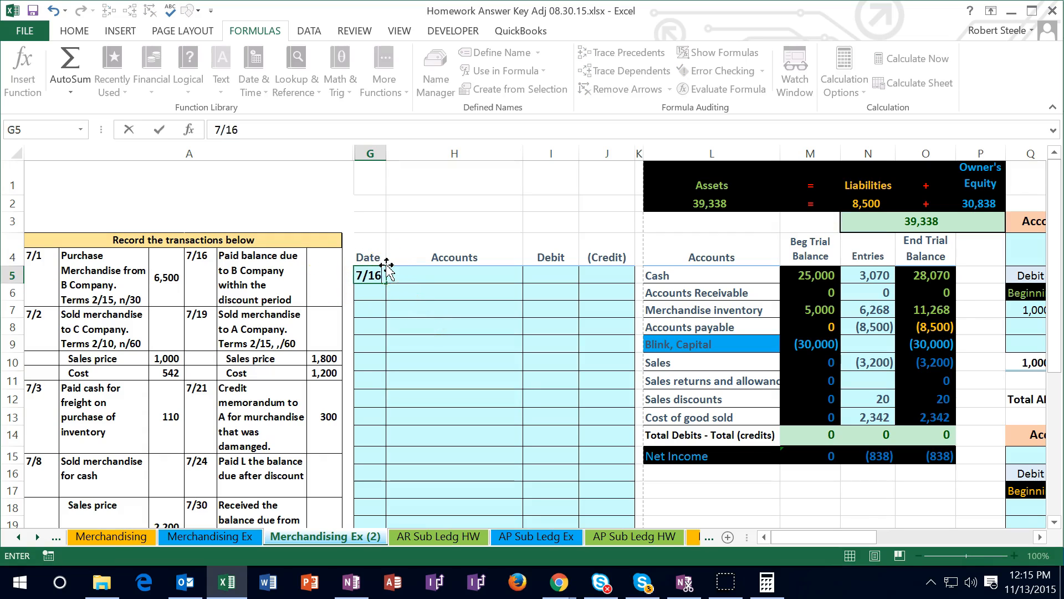
{"action": "key", "text": "Return"}
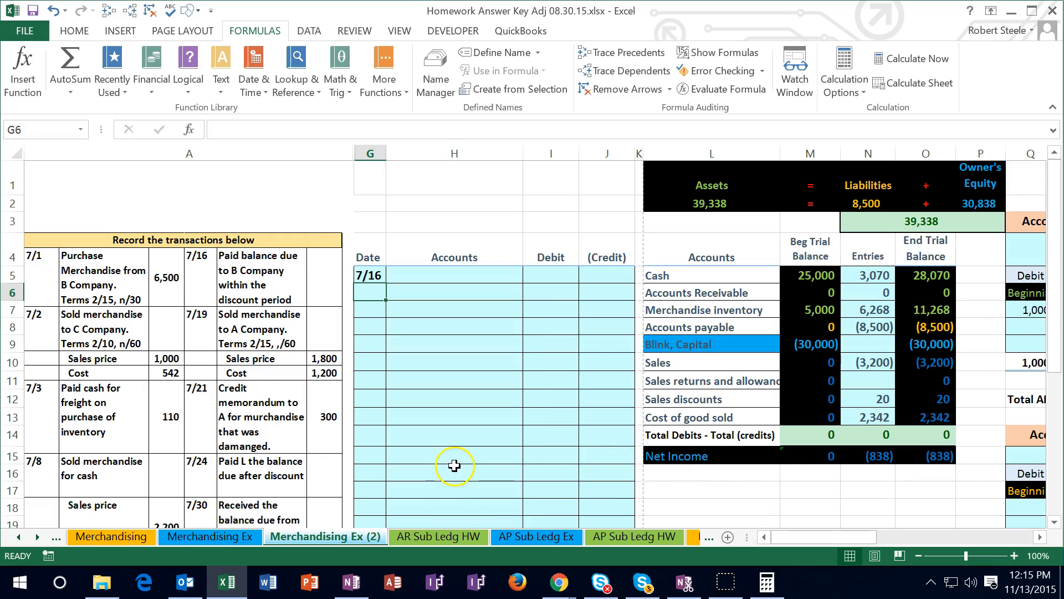
Examine vendor B's accounts payable subsidiary ledger and the transaction list for the invoice details behind the 7/16 payment
{"action": "left_click_drag", "start_coordinate": [793, 535], "coordinate": [834, 543]}
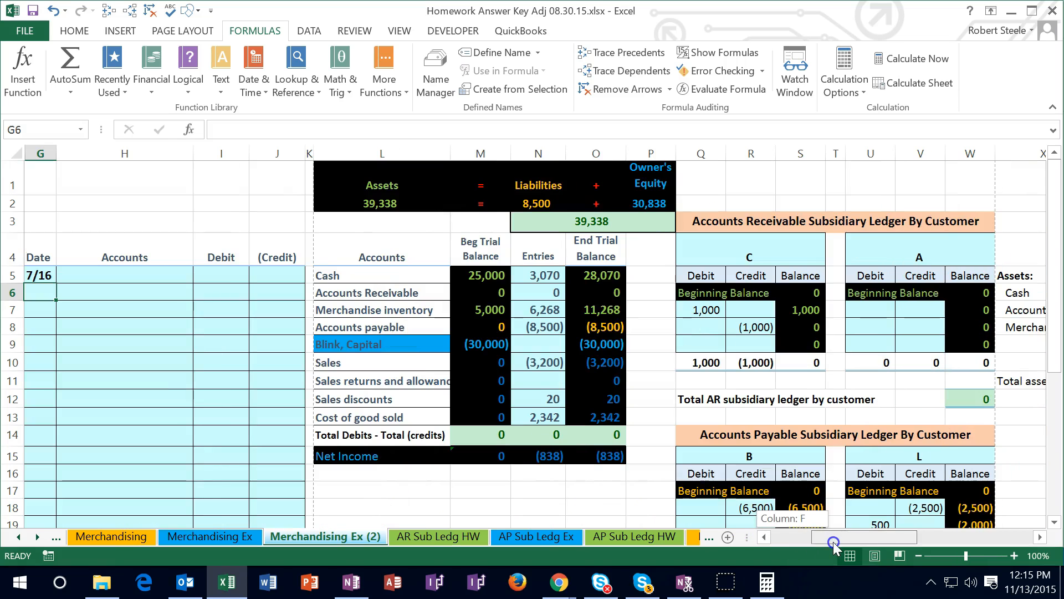
{"action": "scroll", "coordinate": [831, 488], "scroll_direction": "down", "scroll_amount": 1}
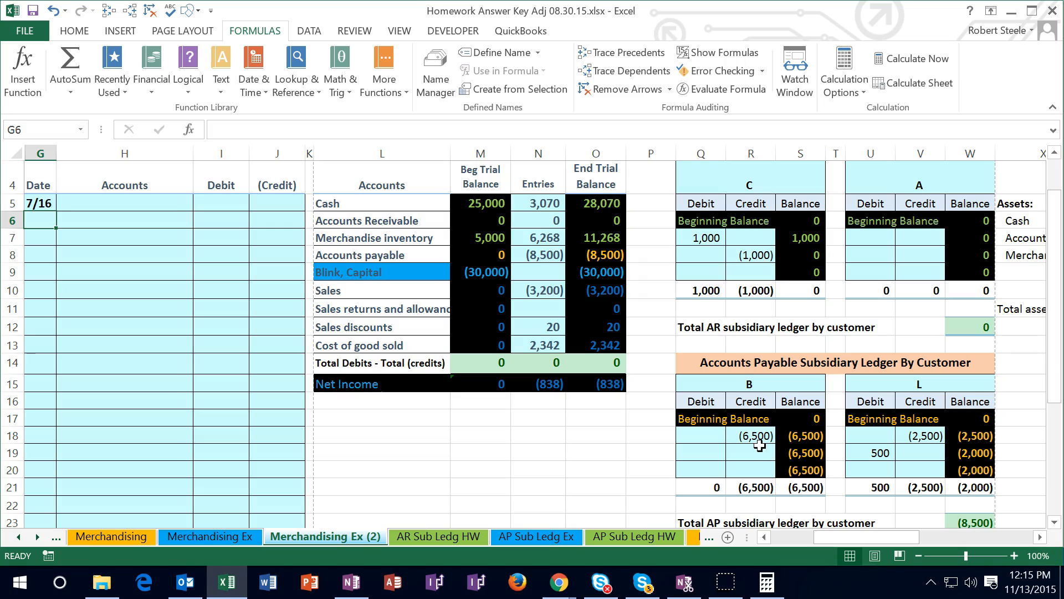
{"action": "left_click_drag", "start_coordinate": [820, 536], "coordinate": [783, 540]}
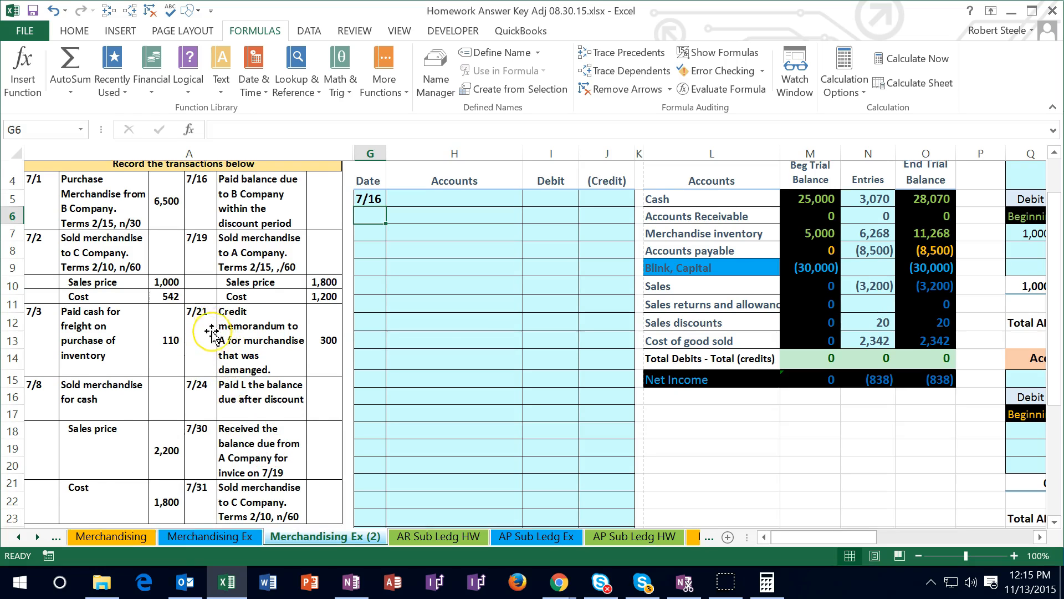
{"action": "scroll", "coordinate": [213, 333], "scroll_direction": "down", "scroll_amount": 2}
{"action": "scroll", "coordinate": [213, 333], "scroll_direction": "down", "scroll_amount": 1}
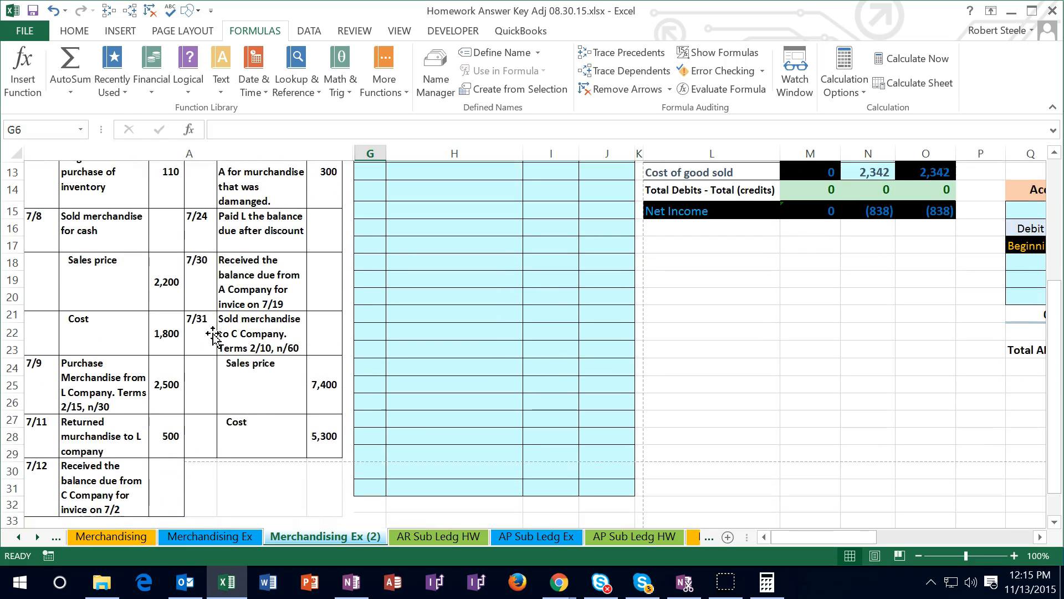
{"action": "scroll", "coordinate": [219, 349], "scroll_direction": "up", "scroll_amount": 2}
{"action": "scroll", "coordinate": [216, 352], "scroll_direction": "up", "scroll_amount": 1}
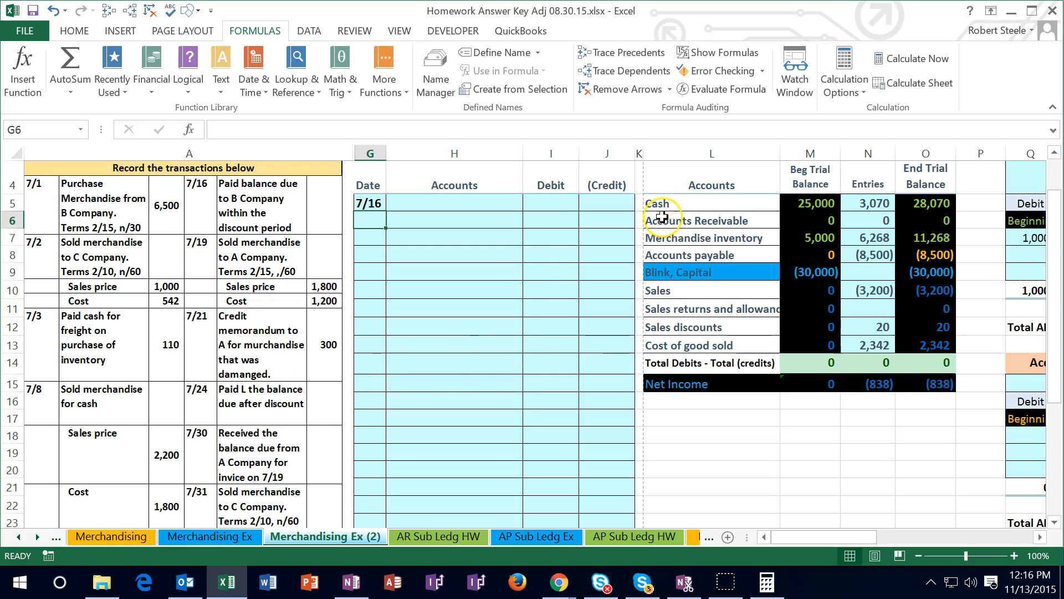
Copy the Cash account name from L5 into H6 of the 7/16 entry as values only
{"action": "left_click_drag", "start_coordinate": [664, 204], "coordinate": [927, 205]}
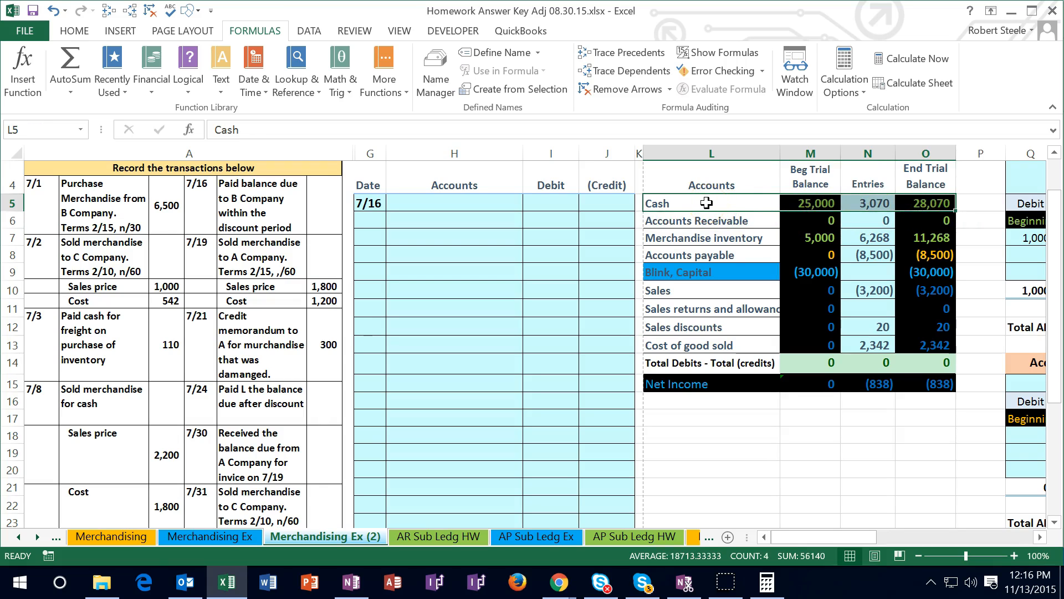
{"action": "left_click", "coordinate": [707, 203]}
{"action": "right_click", "coordinate": [706, 203]}
{"action": "left_click", "coordinate": [735, 220]}
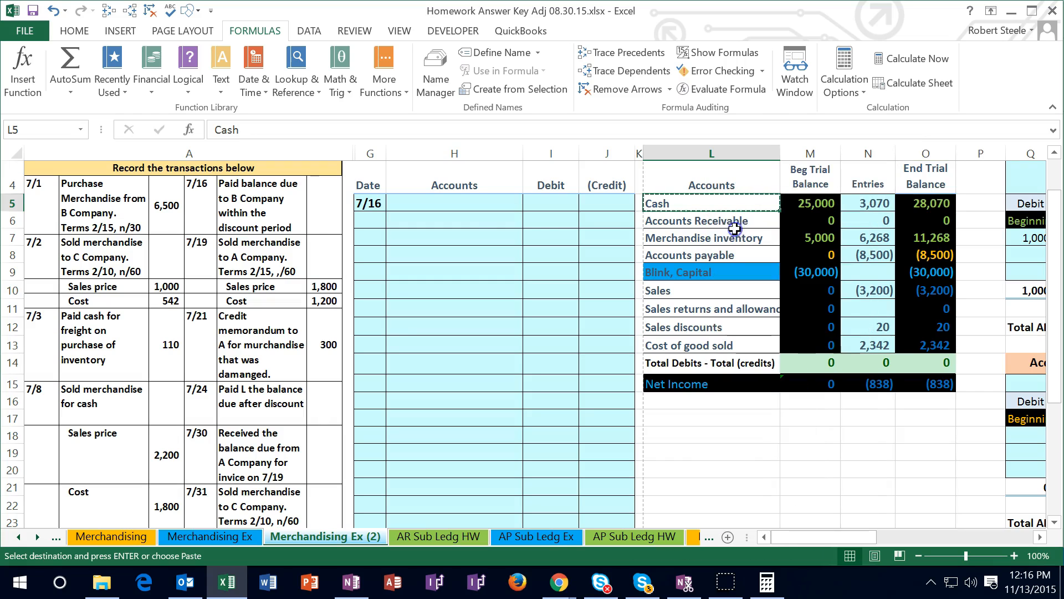
{"action": "left_click", "coordinate": [446, 220]}
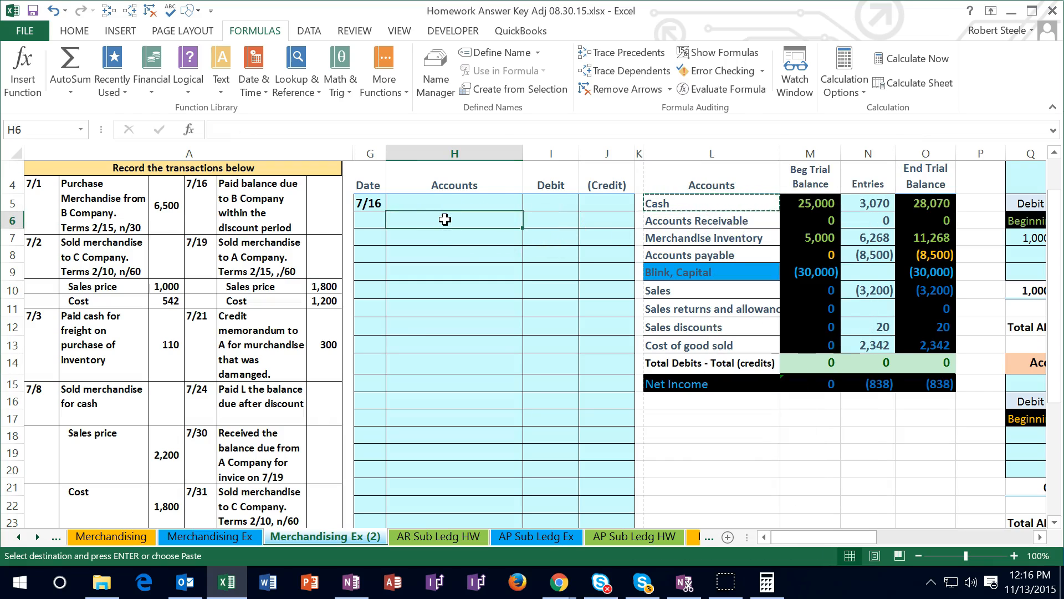
{"action": "right_click", "coordinate": [445, 219]}
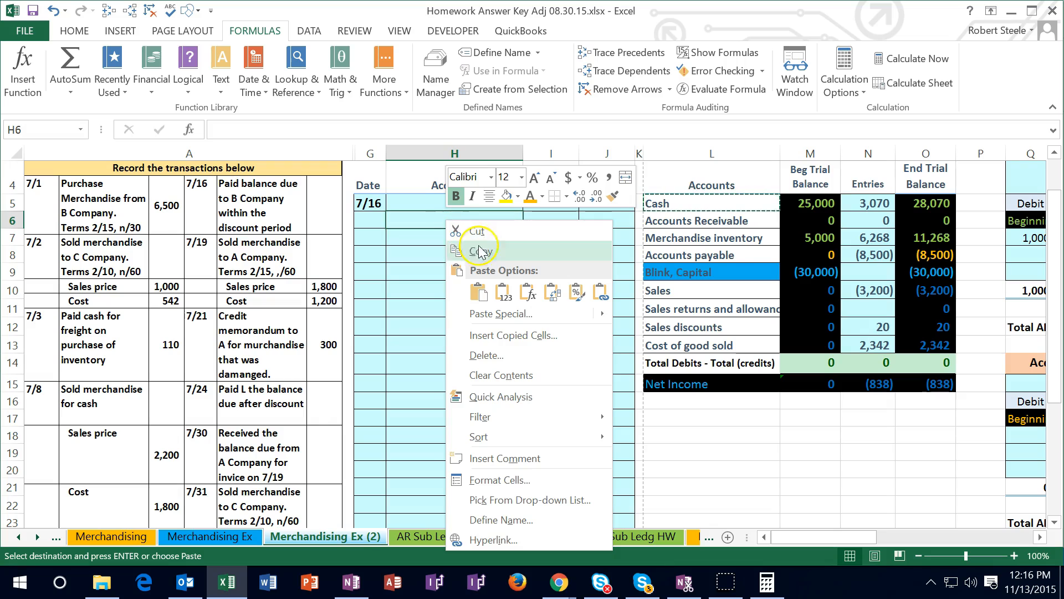
{"action": "left_click", "coordinate": [502, 294]}
Select credit cell J6, switch to Calculator to multiply 6500 by 0.02, and subtract 6500 from the product
{"action": "left_click", "coordinate": [600, 220]}
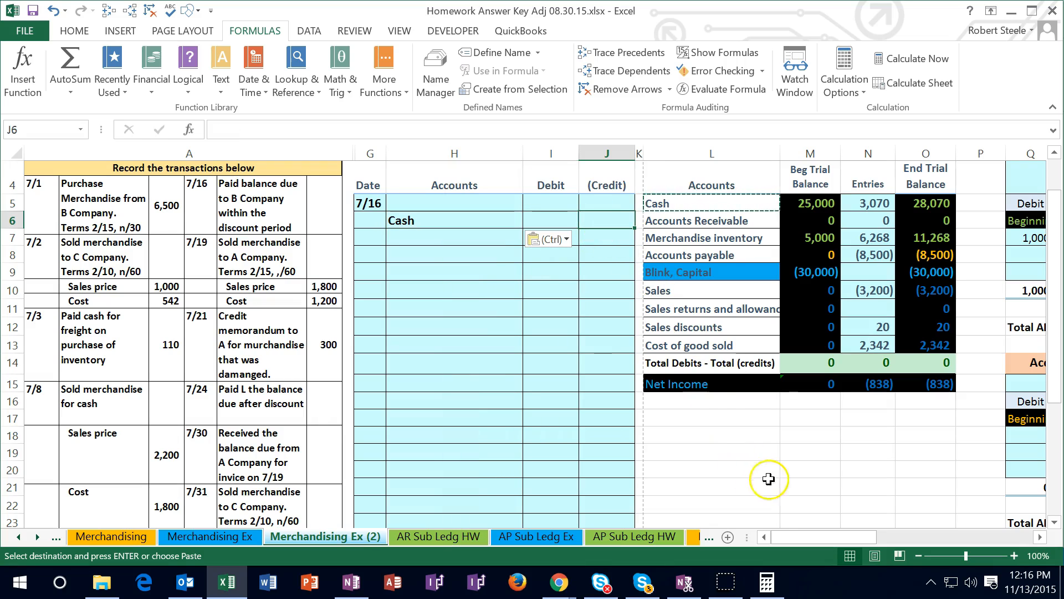
{"action": "left_click_drag", "start_coordinate": [822, 540], "coordinate": [865, 537]}
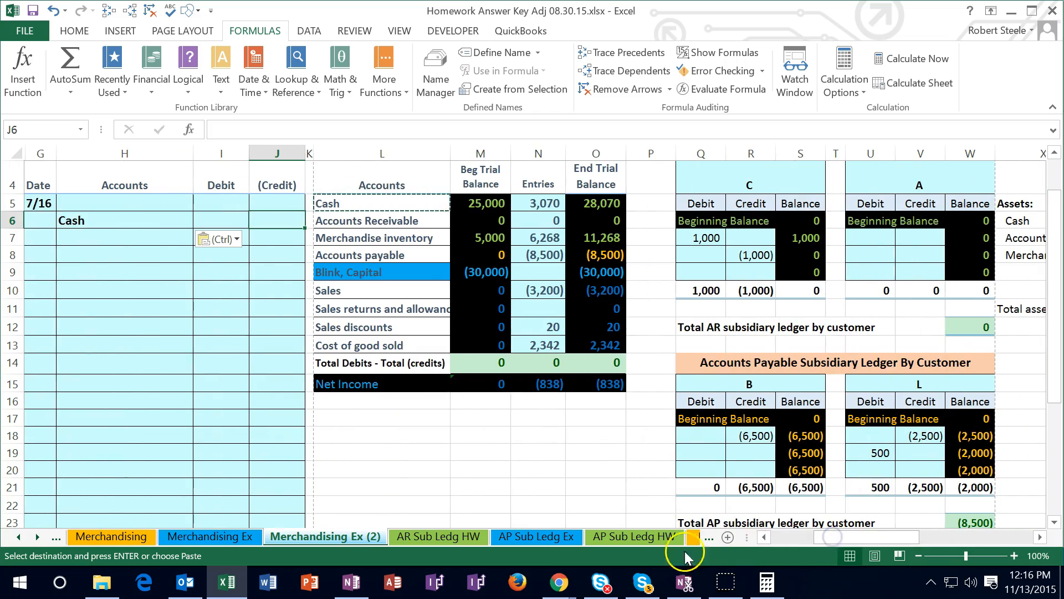
{"action": "left_click", "coordinate": [767, 582]}
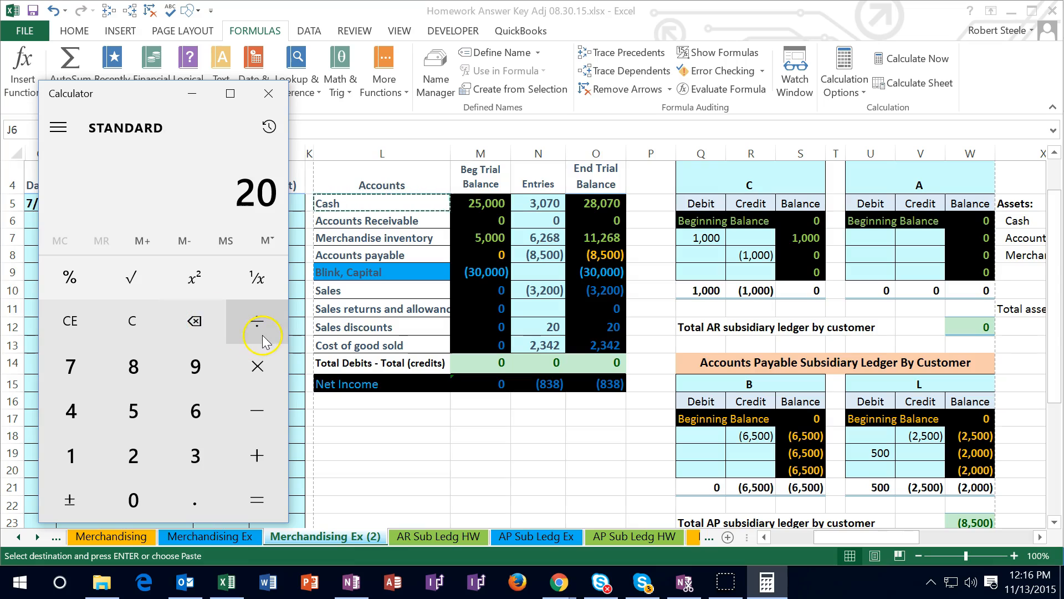
{"action": "type", "text": "6500 × "}
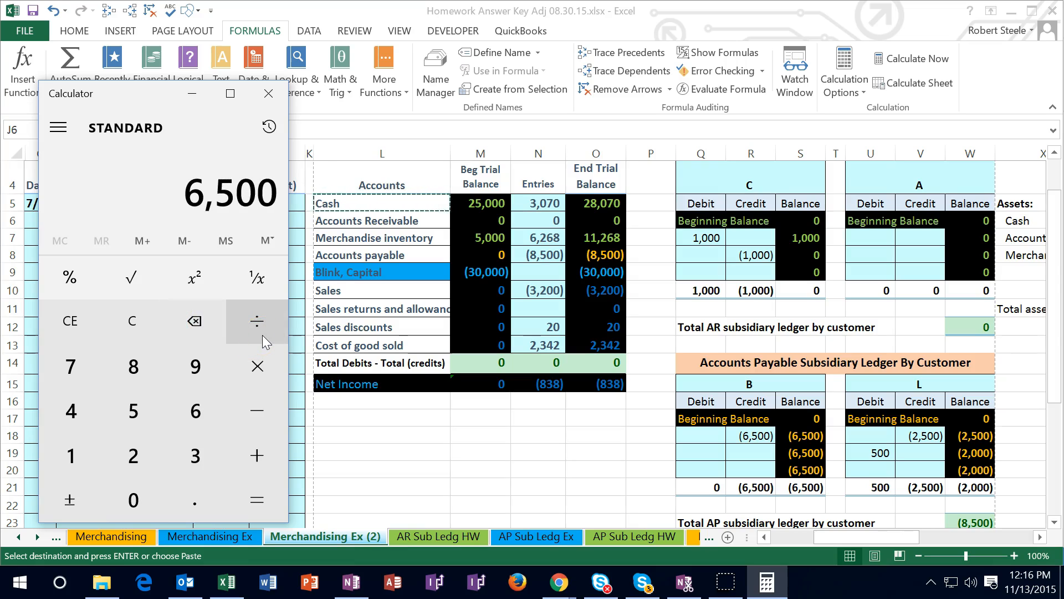
{"action": "type", "text": "0.02"}
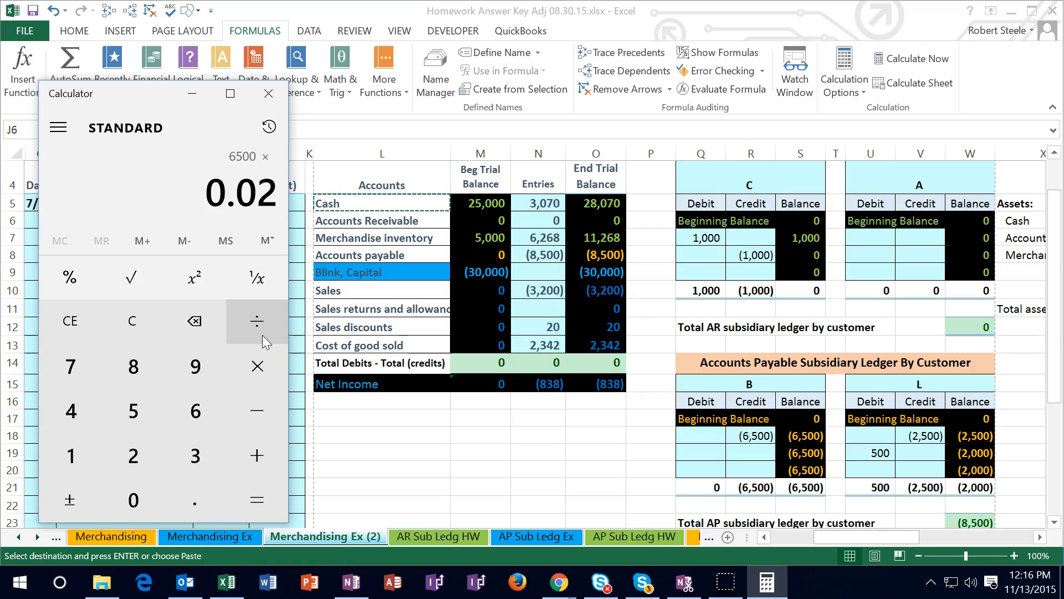
{"action": "key", "text": "Return"}
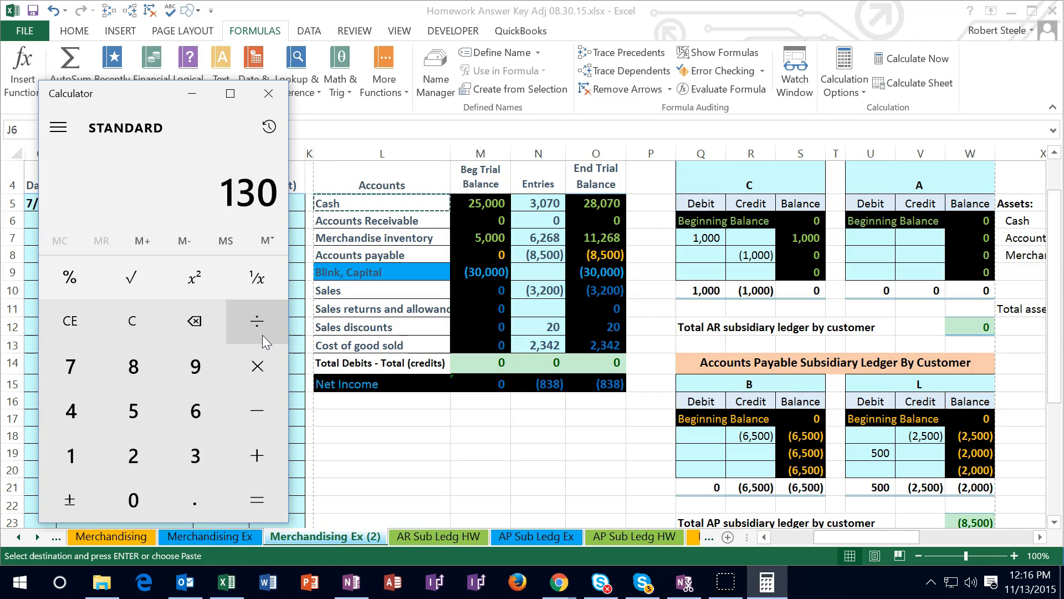
{"action": "type", "text": "6500"}
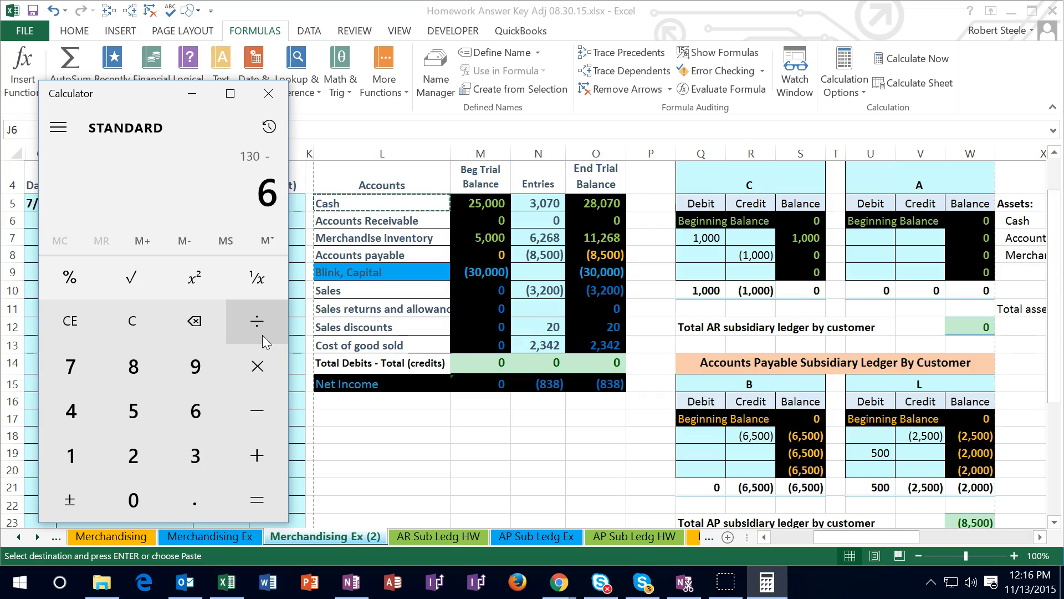
{"action": "key", "text": "Return"}
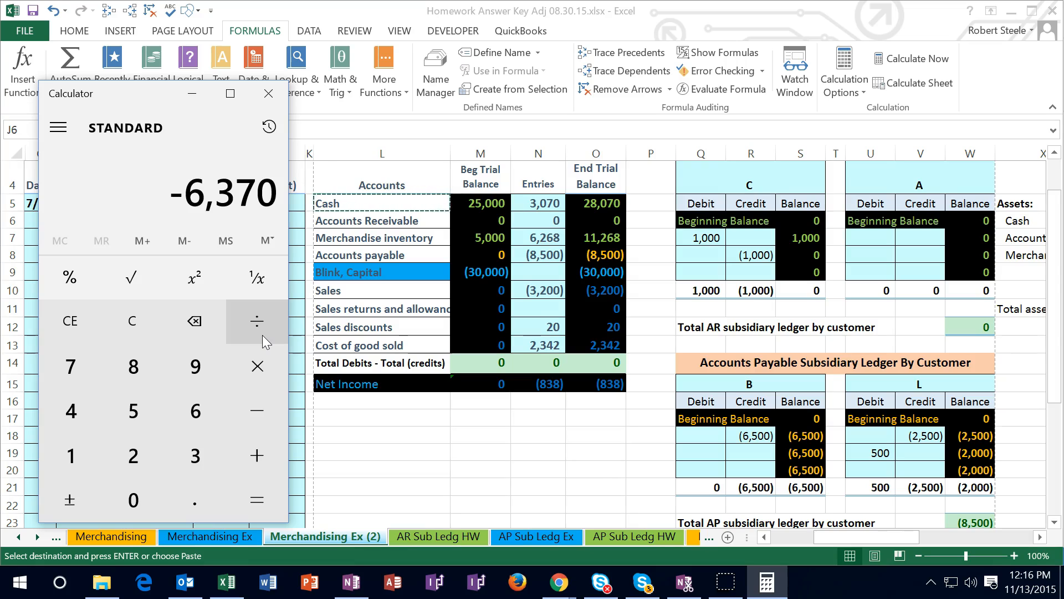
Clear the calculation, multiply 6500 by 0.98, and close Calculator to return to the Excel worksheet
{"action": "left_click", "coordinate": [143, 326]}
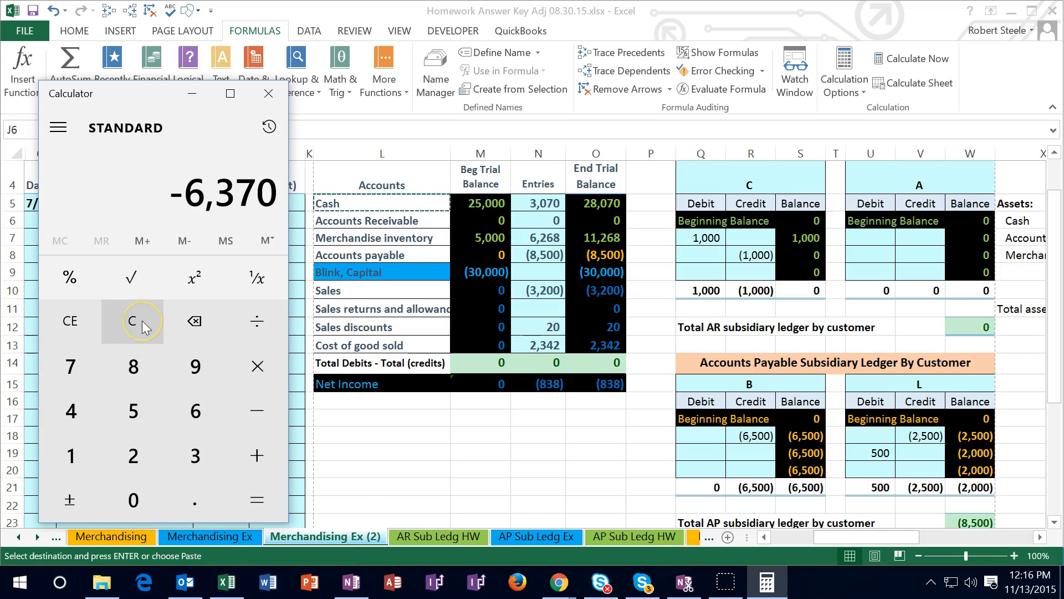
{"action": "left_click", "coordinate": [131, 411]}
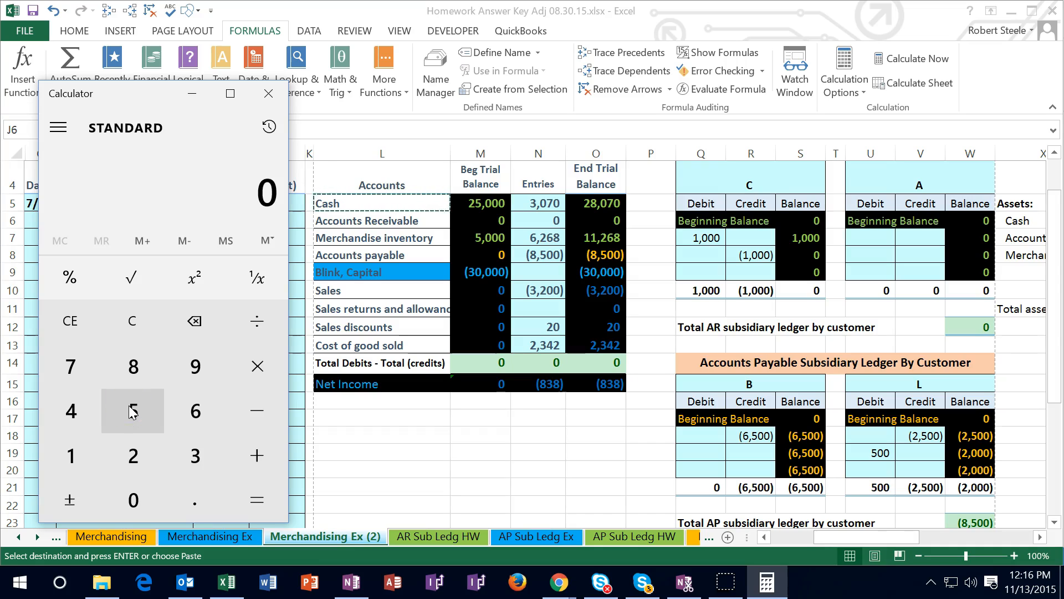
{"action": "type", "text": "6500"}
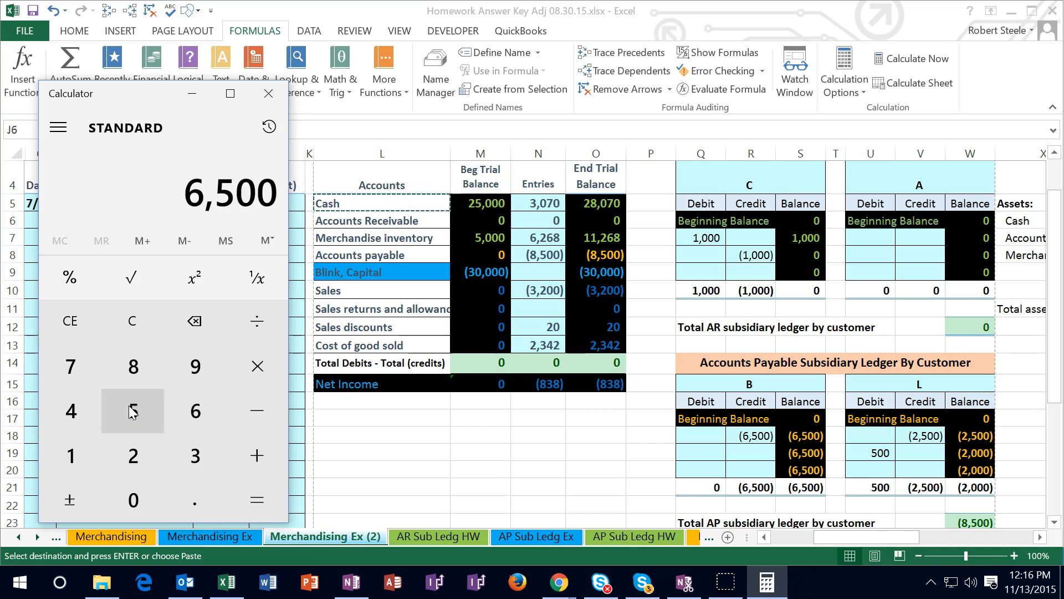
{"action": "key", "text": "asterisk"}
{"action": "type", "text": ".98"}
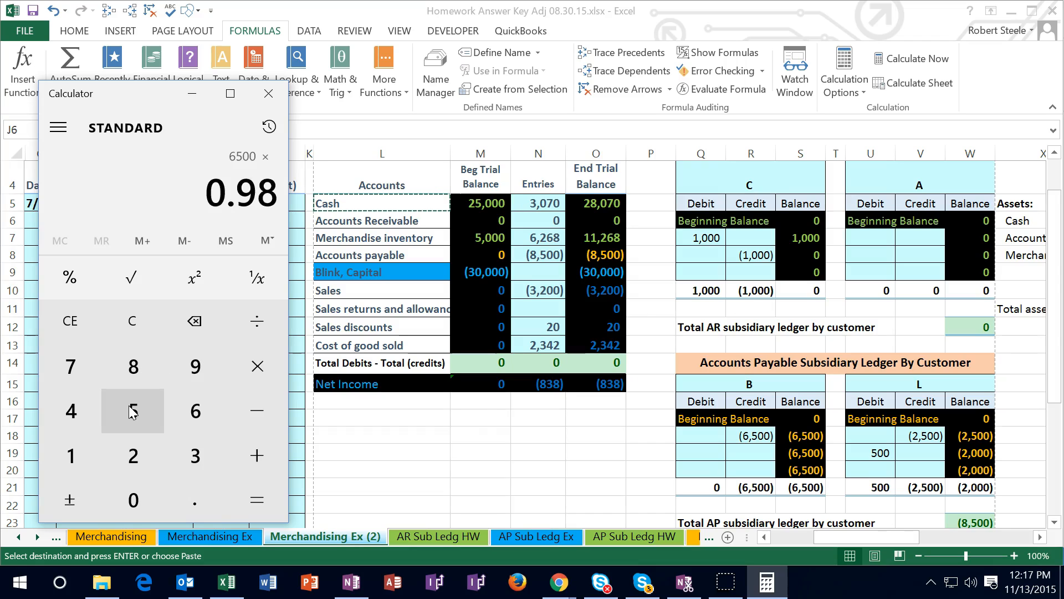
{"action": "key", "text": "Return"}
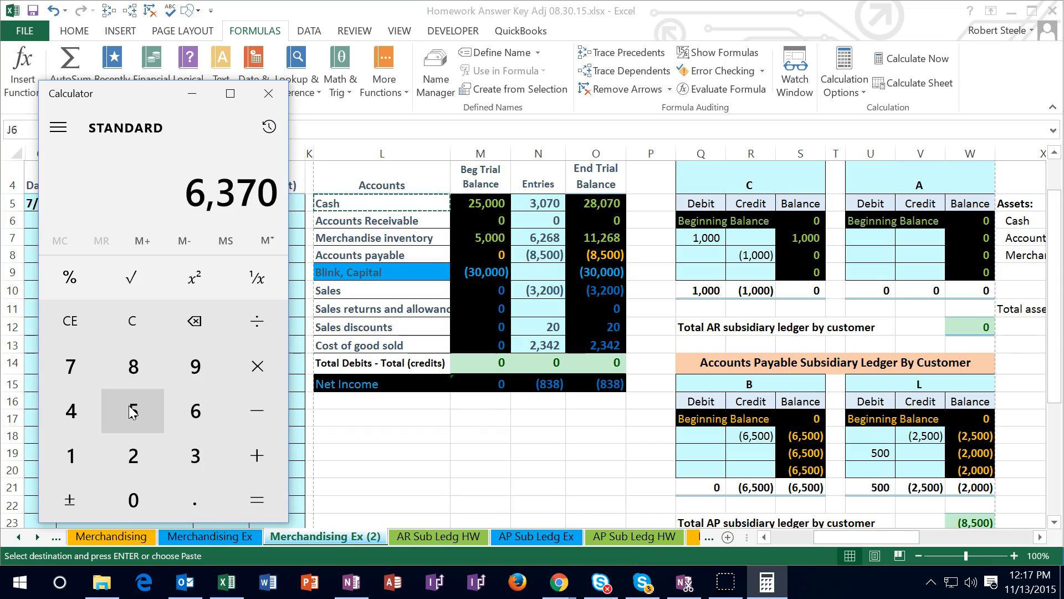
{"action": "left_click", "coordinate": [269, 94]}
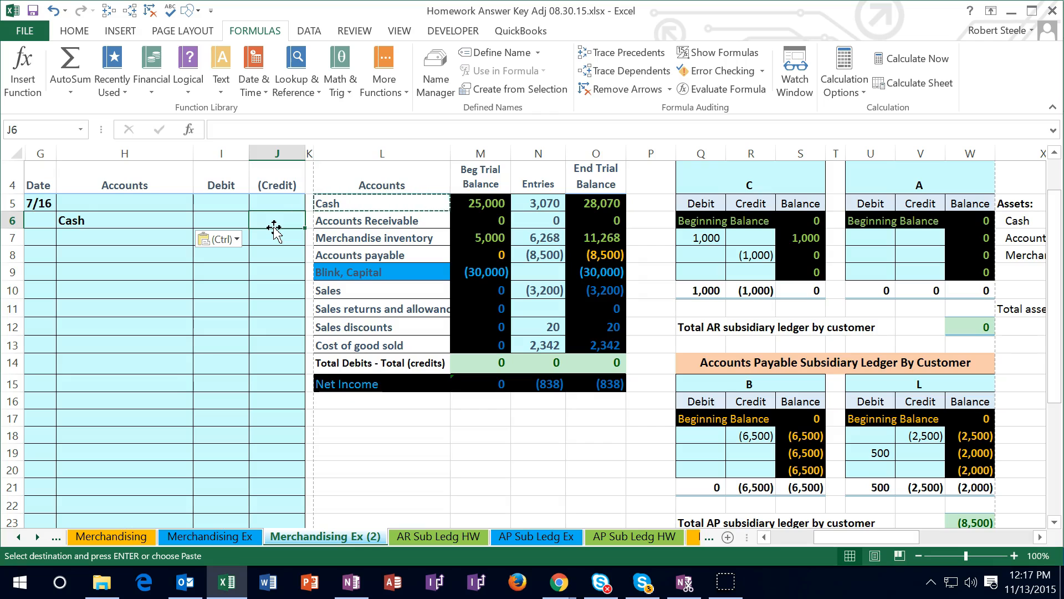
Enter the formula -6500*.98 in J6 as the Cash credit of the 7/16 entry
{"action": "type", "text": "-"}
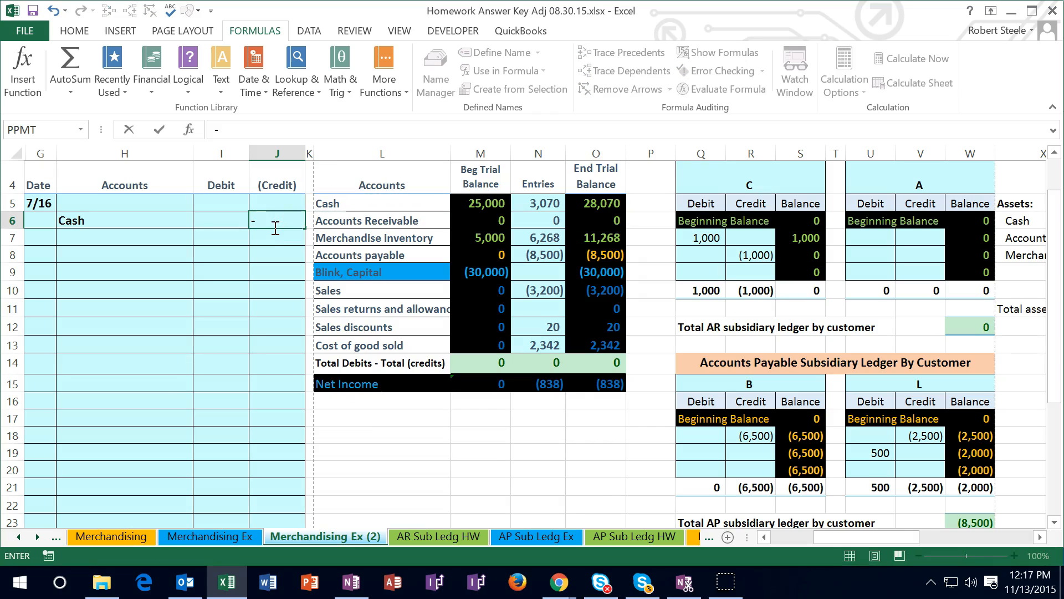
{"action": "type", "text": "65"}
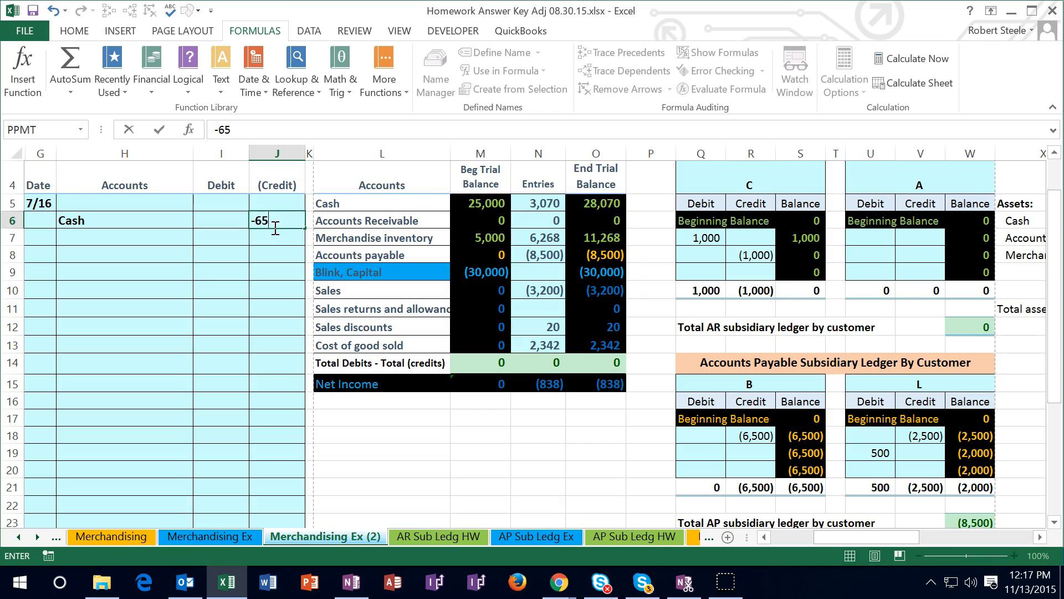
{"action": "type", "text": "00*.98"}
{"action": "key", "text": "Return"}
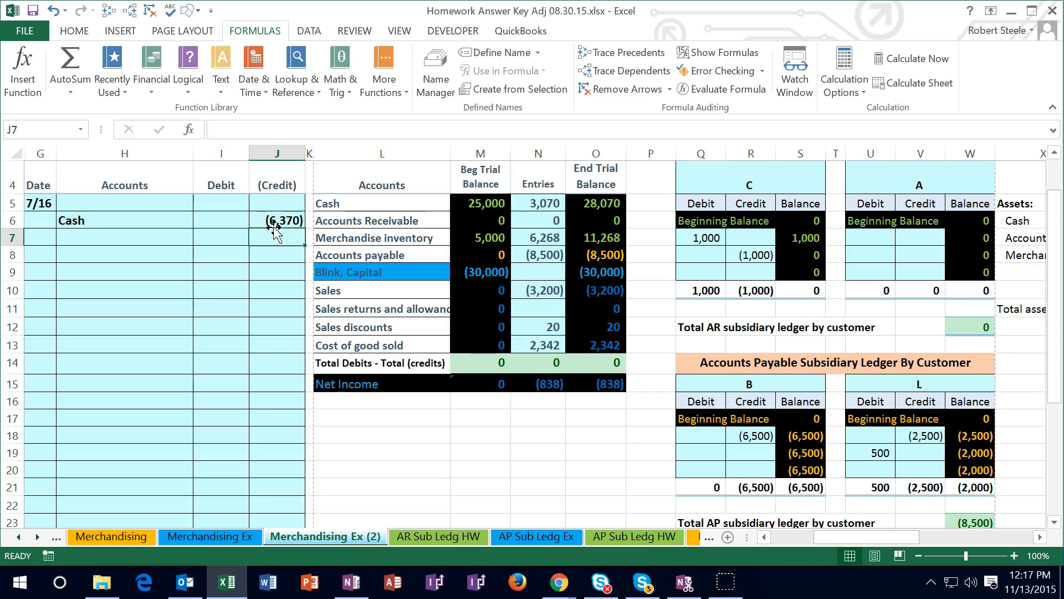
Copy the Accounts payable name from L8 into H5 of the 7/16 entry as values only
{"action": "scroll", "coordinate": [404, 351], "scroll_direction": "up", "scroll_amount": 1}
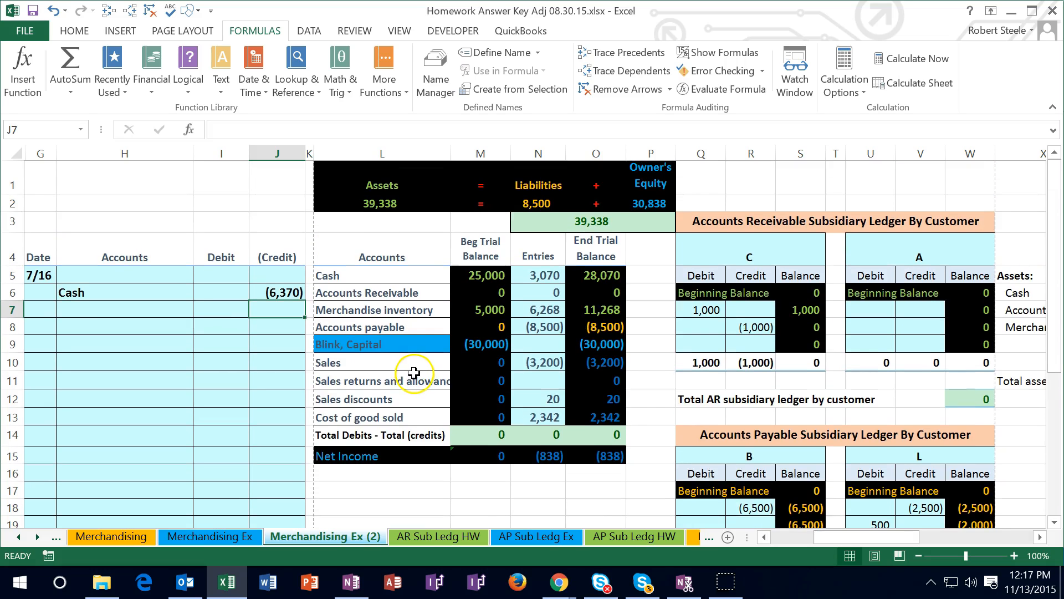
{"action": "left_click", "coordinate": [587, 327]}
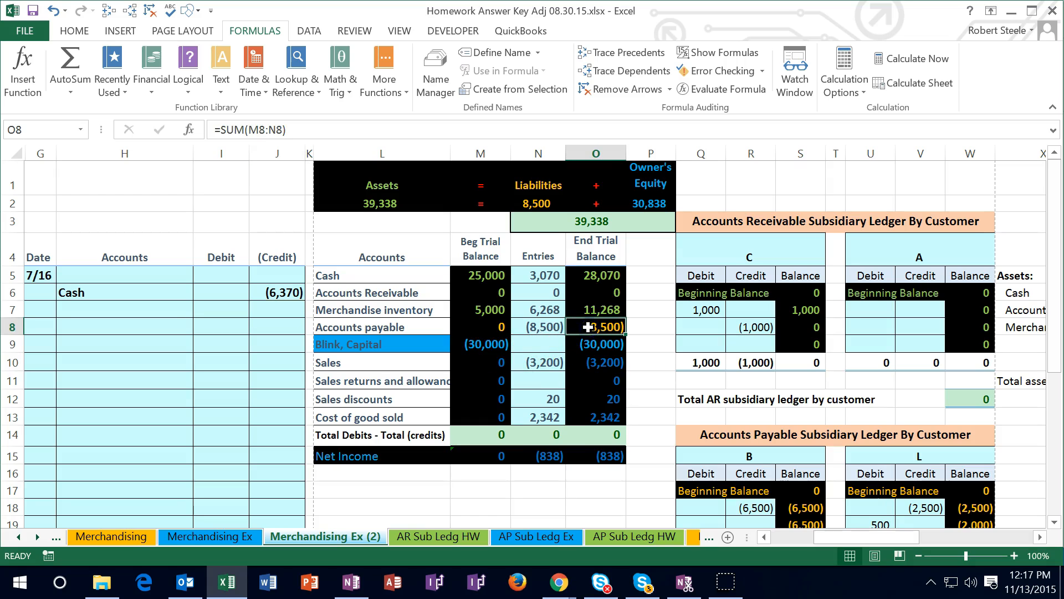
{"action": "left_click", "coordinate": [388, 327]}
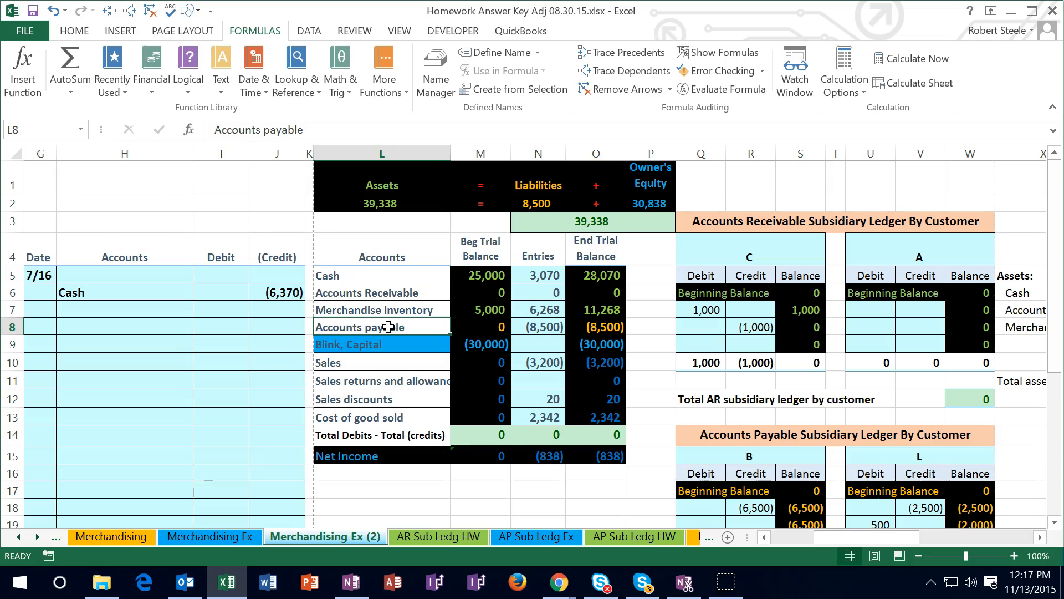
{"action": "right_click", "coordinate": [388, 327]}
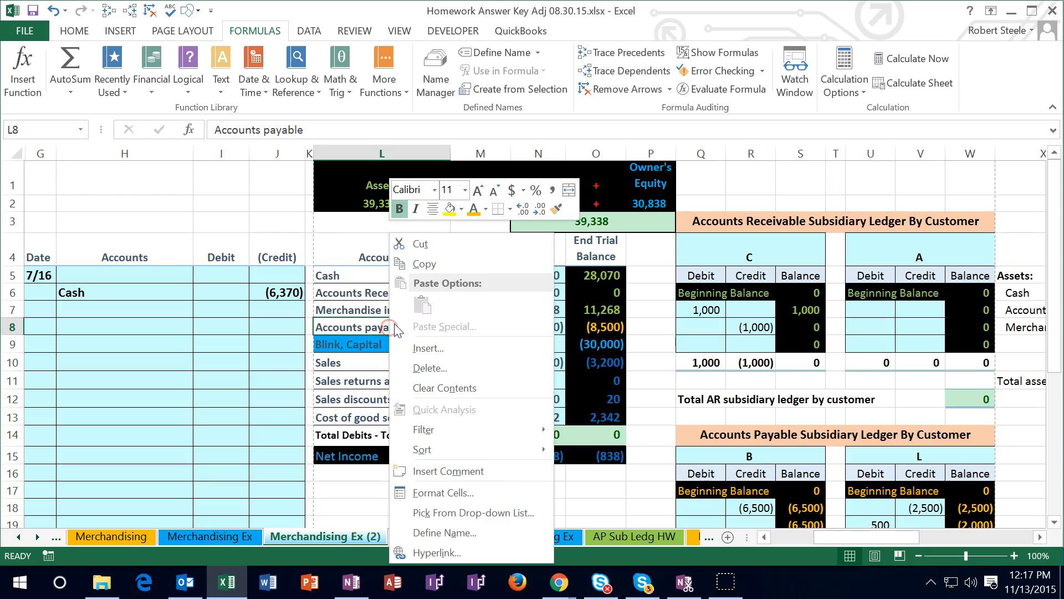
{"action": "left_click", "coordinate": [417, 266]}
{"action": "left_click", "coordinate": [153, 274]}
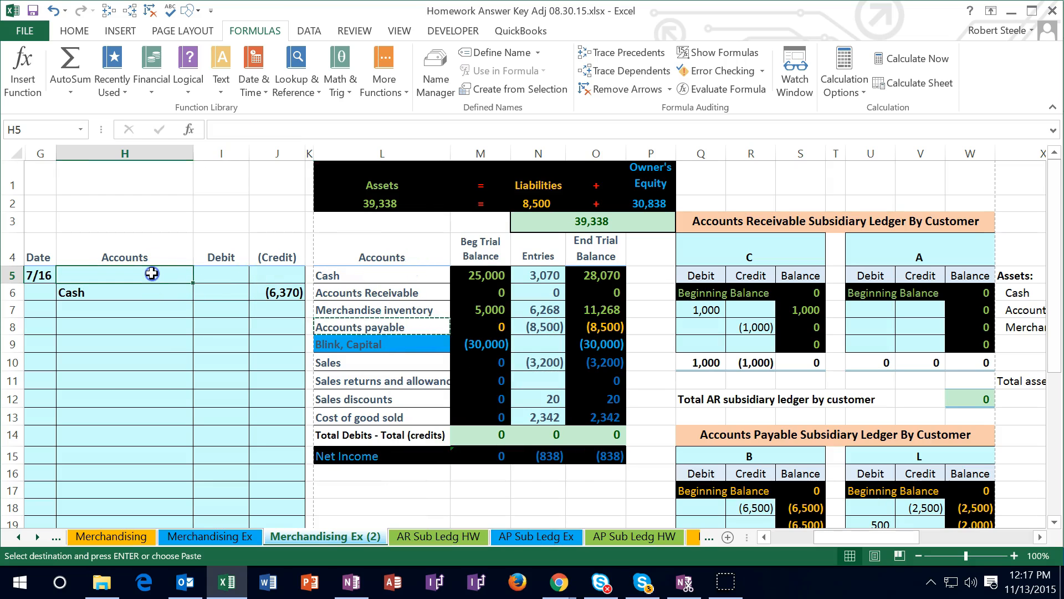
{"action": "right_click", "coordinate": [153, 274]}
{"action": "left_click", "coordinate": [203, 302]}
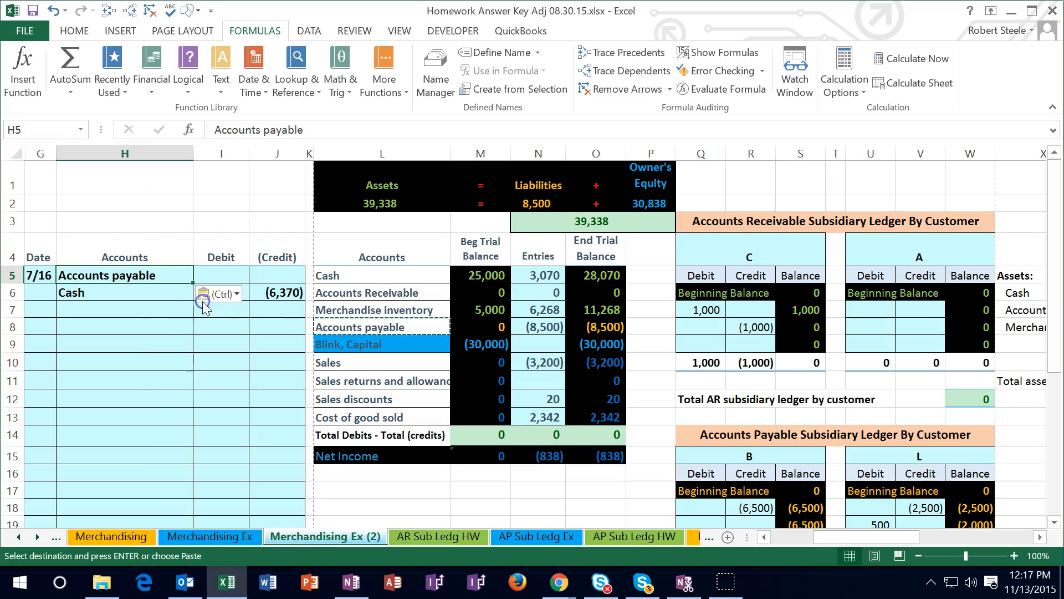
Check vendor B's accounts payable ledger and enter 6500 in I5 as the Accounts payable debit
{"action": "left_click", "coordinate": [219, 274]}
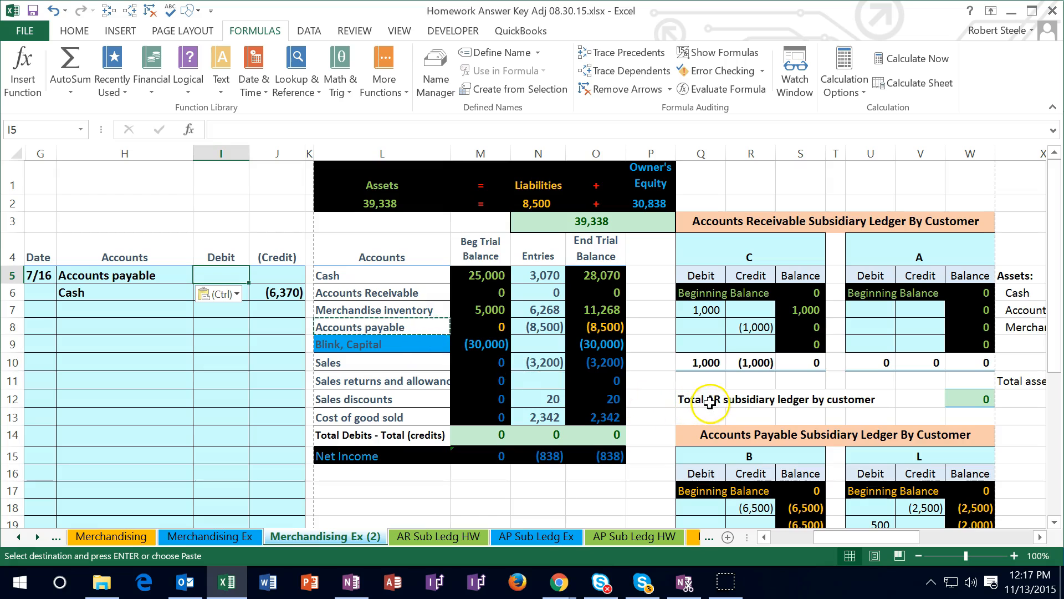
{"action": "scroll", "coordinate": [715, 410], "scroll_direction": "down", "scroll_amount": 1}
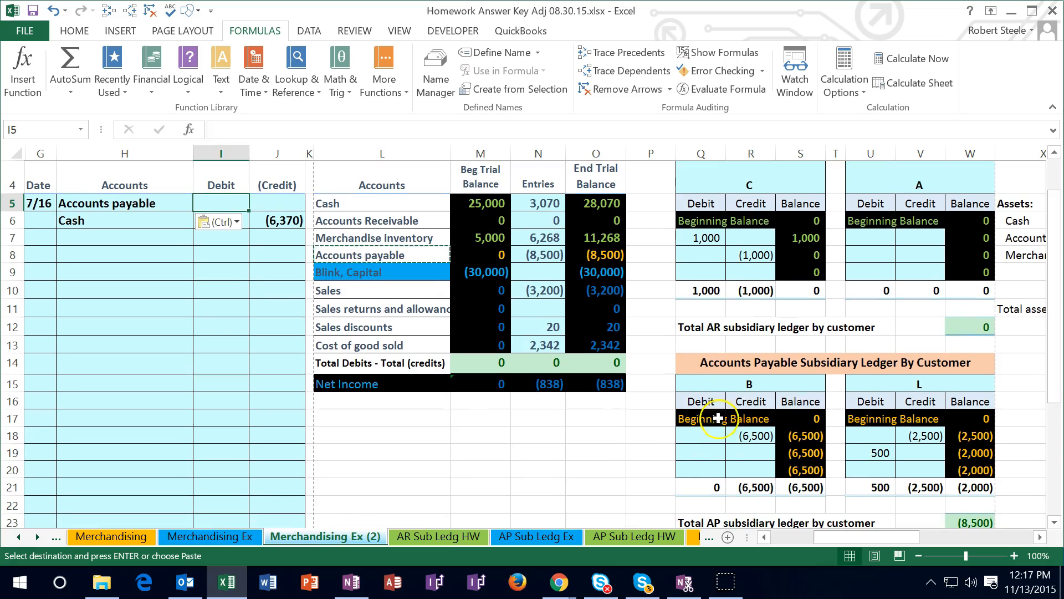
{"action": "left_click", "coordinate": [713, 450]}
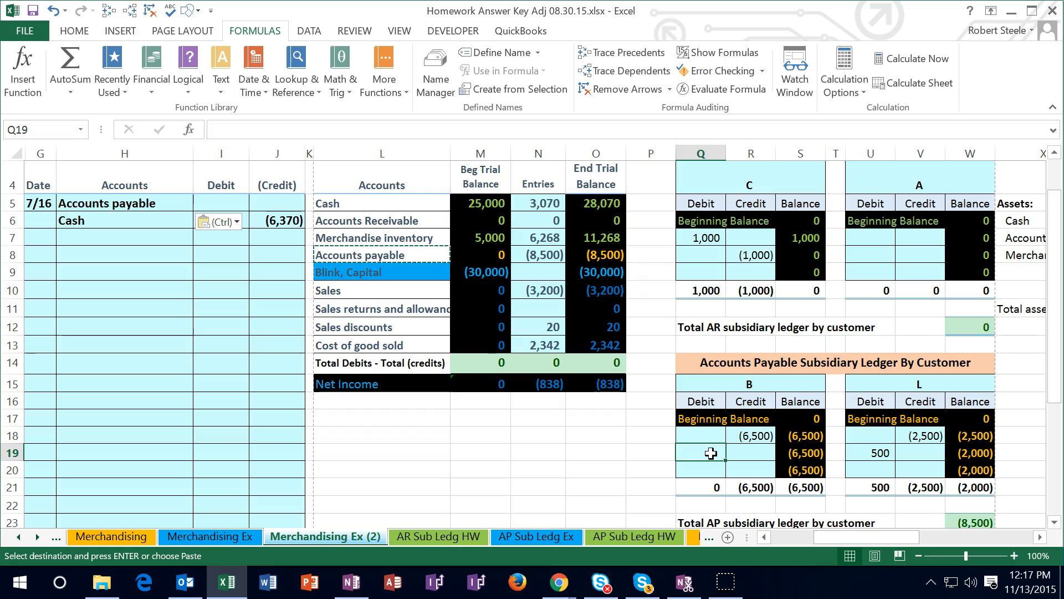
{"action": "left_click", "coordinate": [221, 201]}
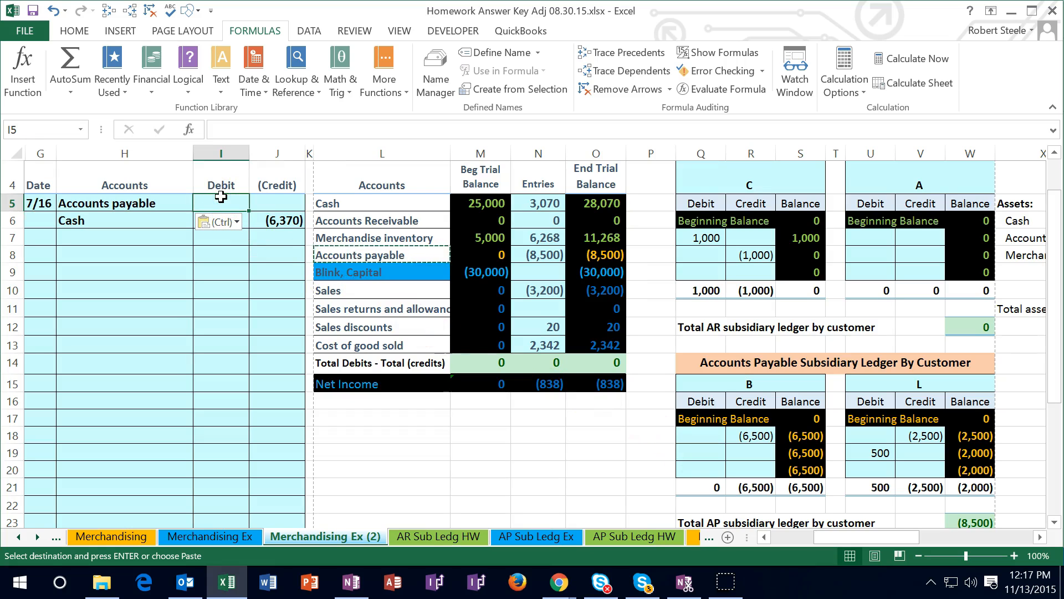
{"action": "type", "text": "6500"}
{"action": "key", "text": "Return"}
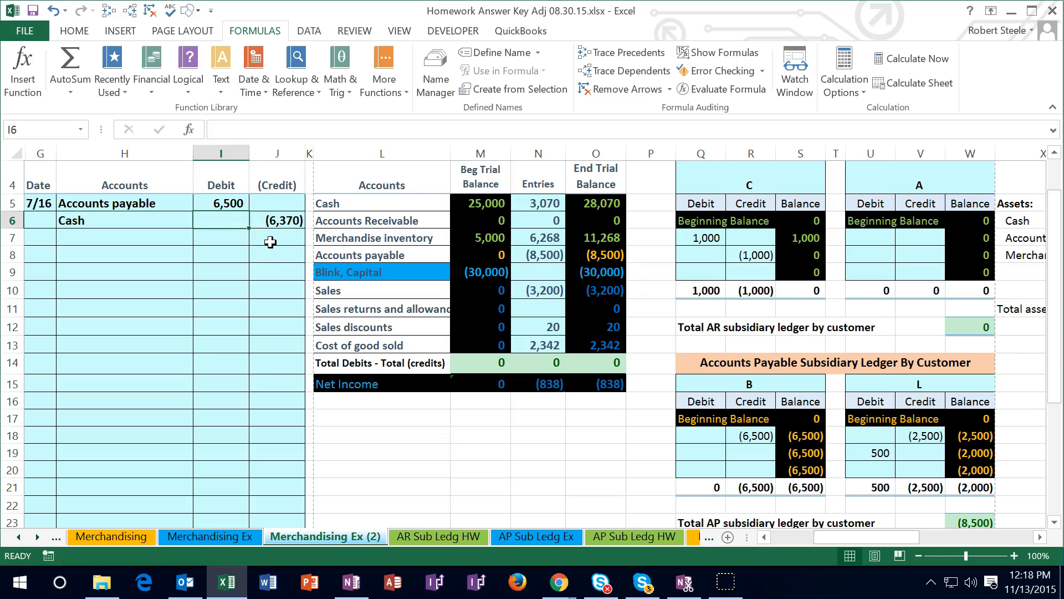
Compare the Sales discounts and Merchandise inventory accounts with the 7/16 debit and credit to decide where the discount belongs
{"action": "left_click", "coordinate": [330, 324]}
{"action": "left_click", "coordinate": [332, 326]}
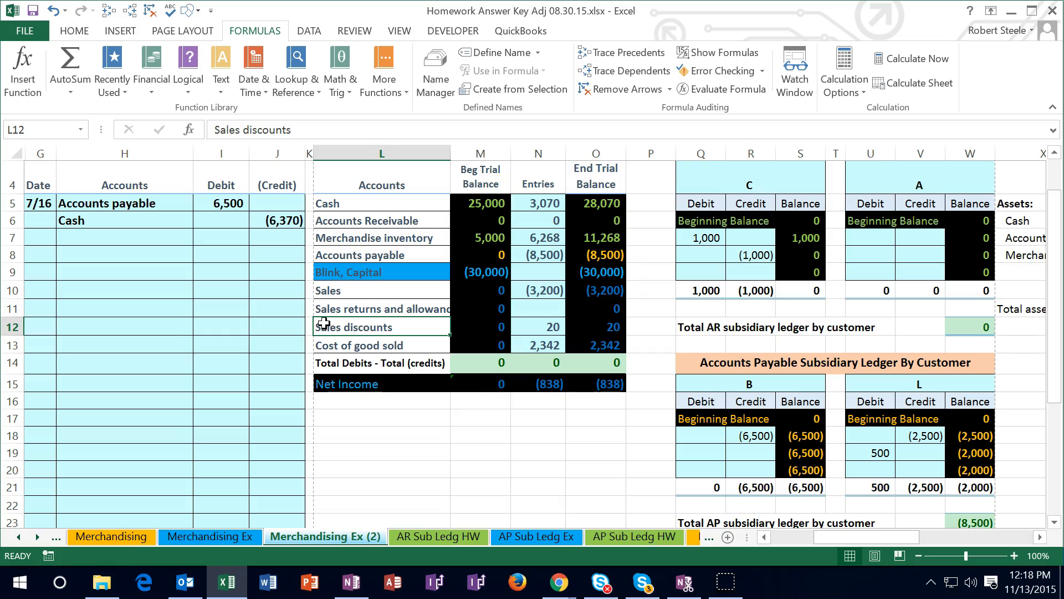
{"action": "left_click", "coordinate": [356, 238]}
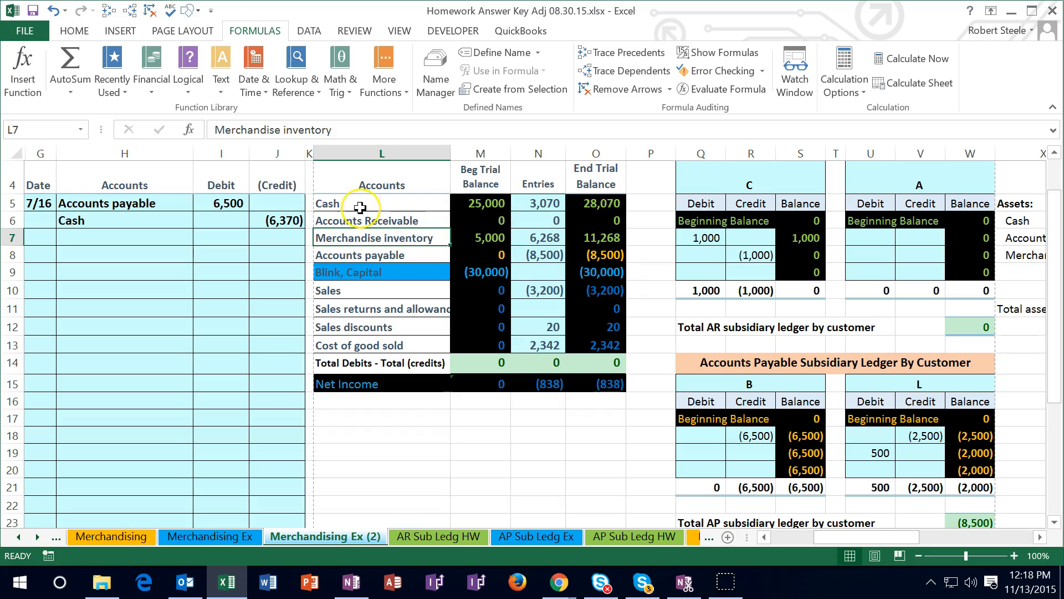
{"action": "left_click", "coordinate": [237, 203]}
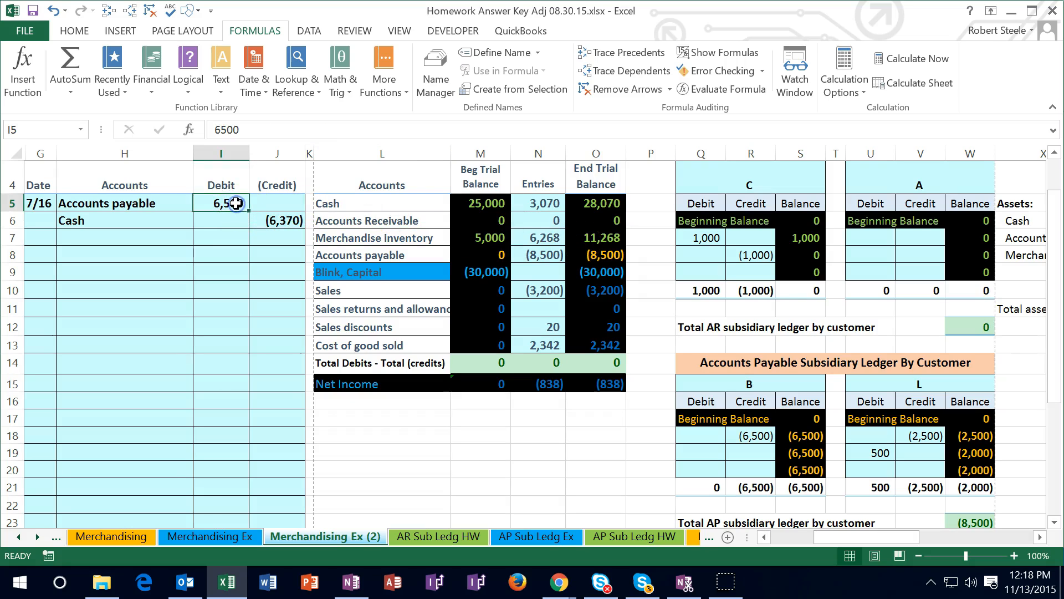
{"action": "left_click", "coordinate": [271, 217]}
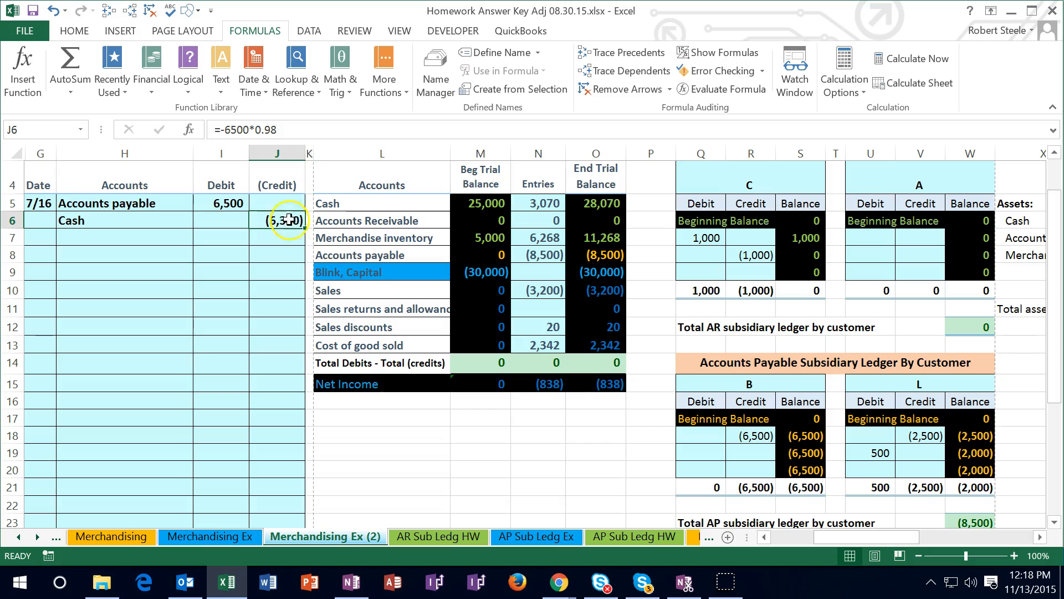
{"action": "left_click", "coordinate": [574, 238]}
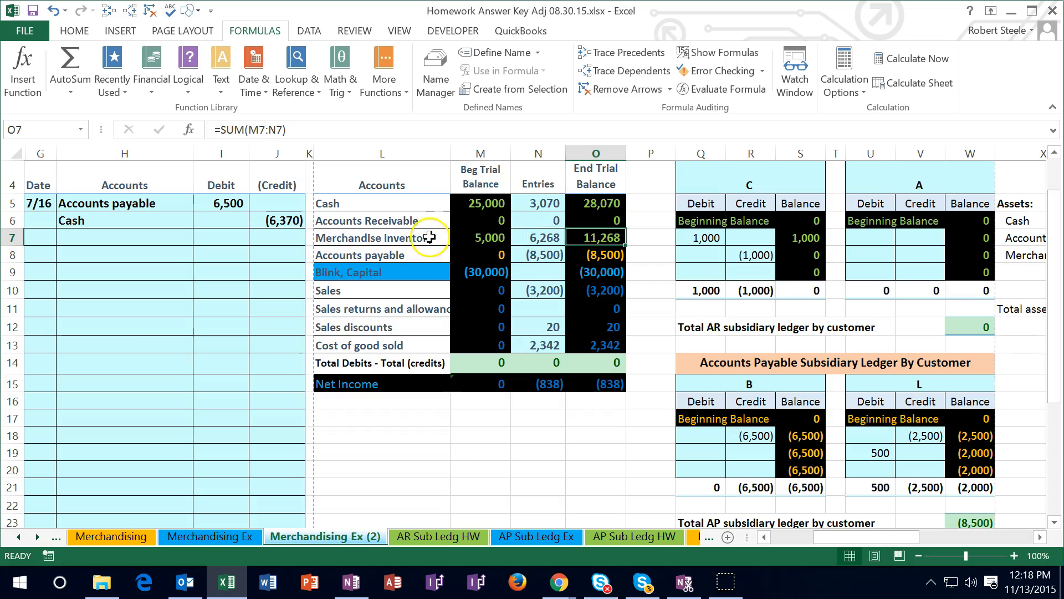
Copy the Merchandise inventory name from L7 into H7 of the 7/16 entry as values only
{"action": "left_click", "coordinate": [413, 236]}
{"action": "right_click", "coordinate": [416, 231]}
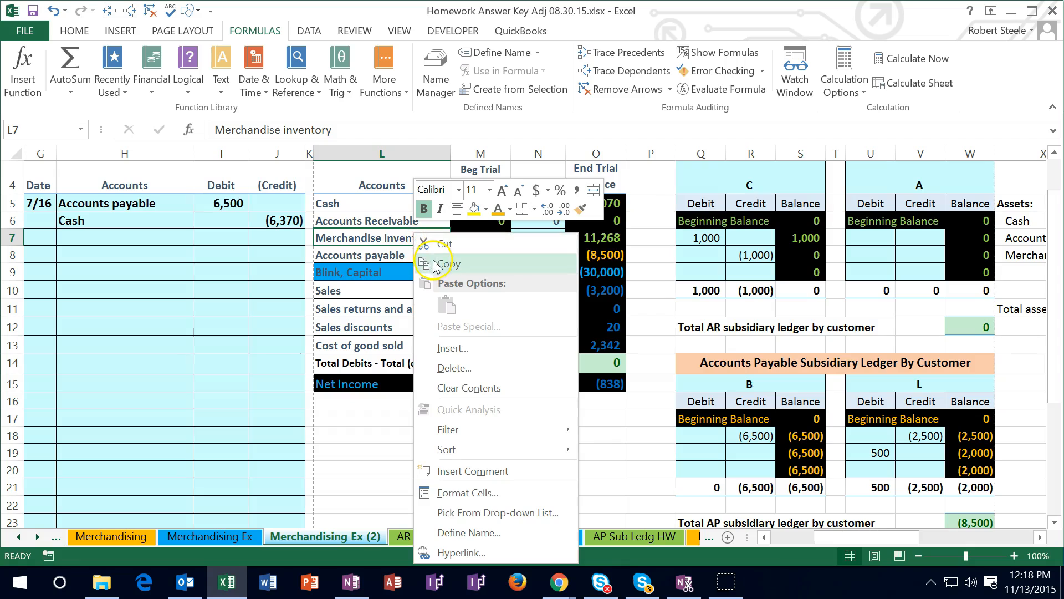
{"action": "left_click", "coordinate": [433, 259]}
{"action": "right_click", "coordinate": [122, 237]}
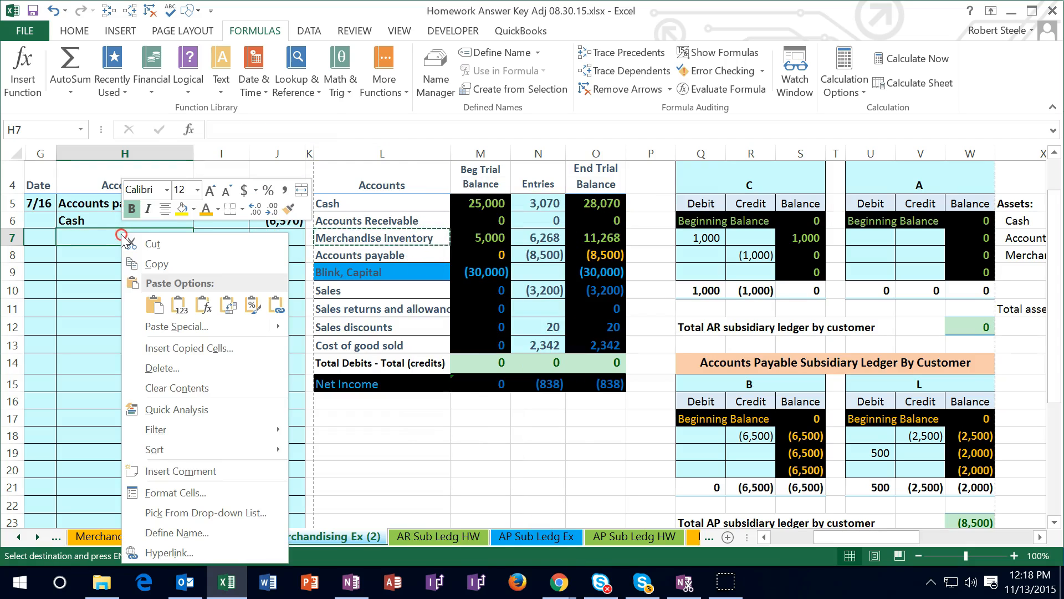
{"action": "left_click", "coordinate": [177, 305]}
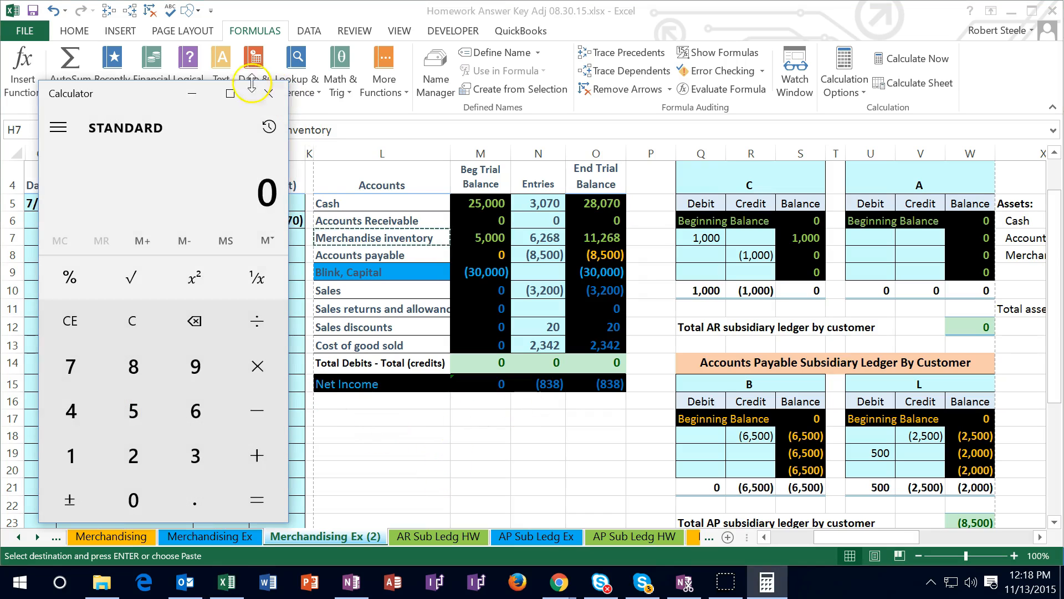
Switch to Calculator, move its window clear of the journal block, and multiply 6500 by 0.02
{"action": "left_click_drag", "start_coordinate": [129, 86], "coordinate": [745, 126]}
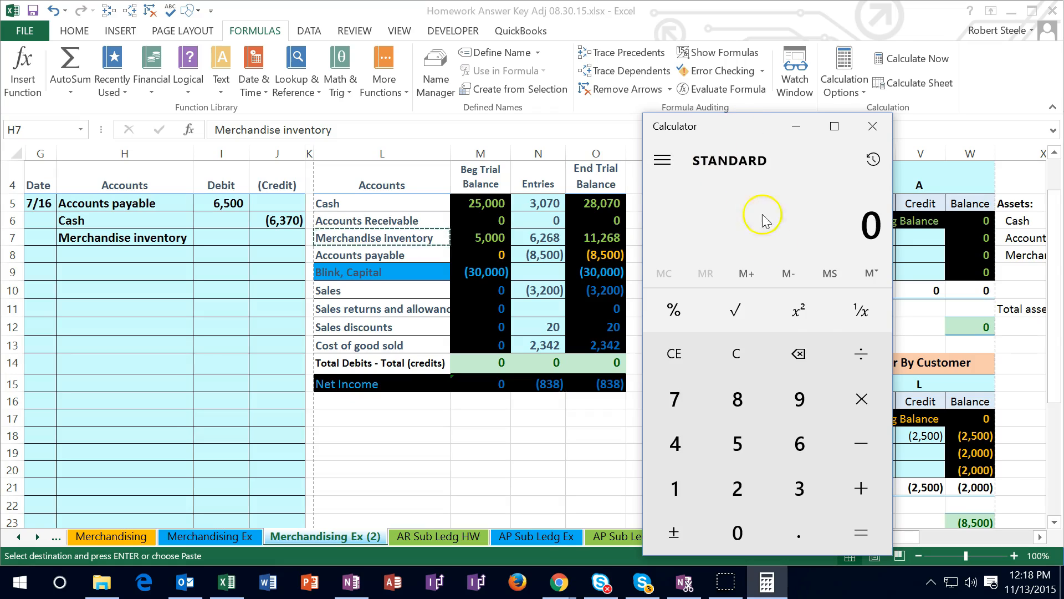
{"action": "left_click", "coordinate": [755, 363]}
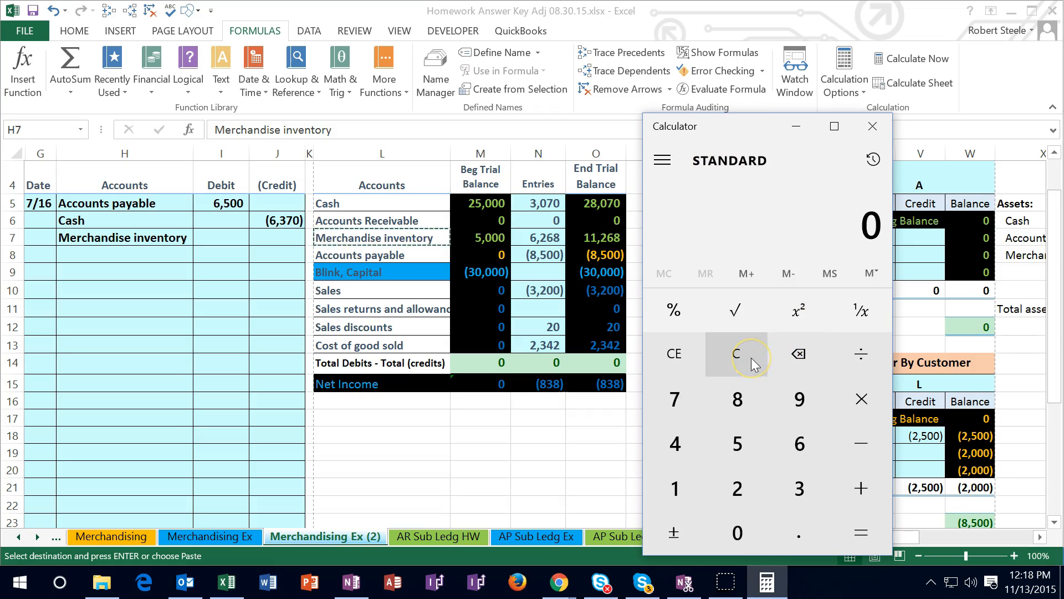
{"action": "type", "text": "6500"}
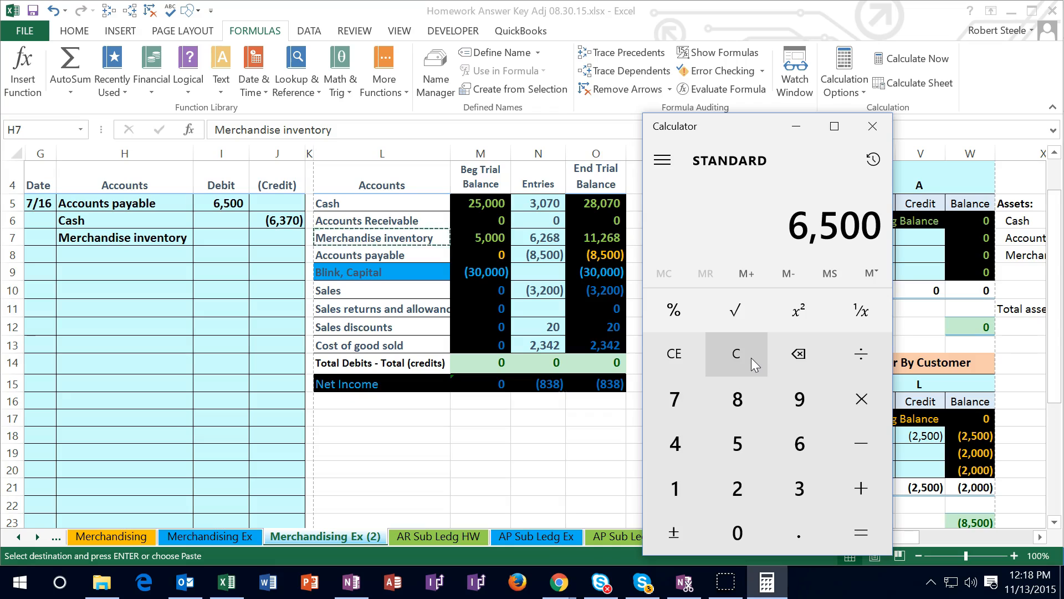
{"action": "type", "text": "*.02"}
{"action": "key", "text": "Return"}
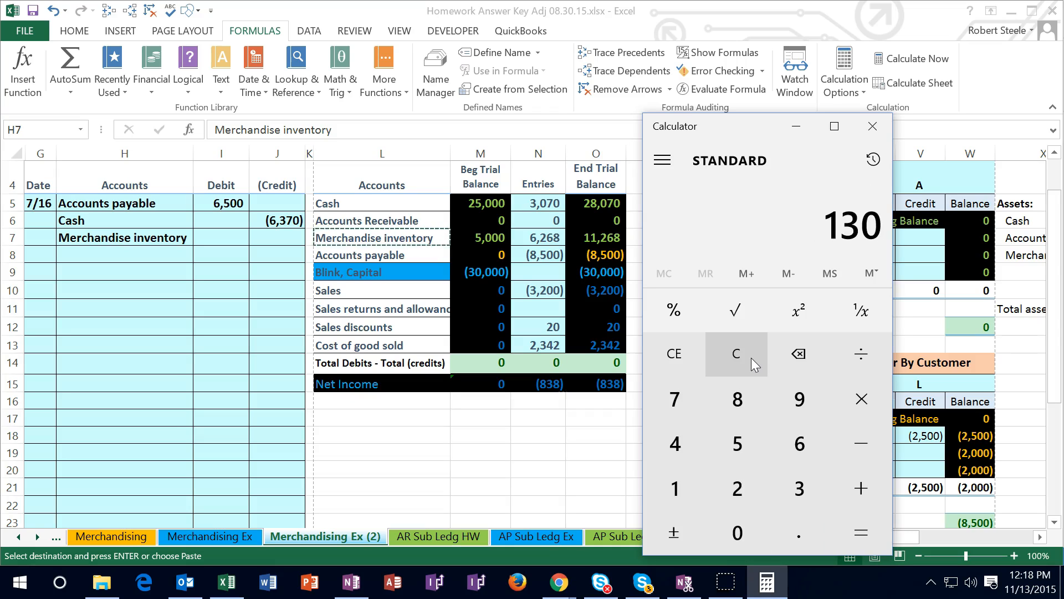
Clear the calculation and subtract 6370 from 6500 to cross-check the discount amount
{"action": "left_click", "coordinate": [750, 356]}
{"action": "type", "text": "6500-6370"}
{"action": "key", "text": "Return"}
Return to Excel, enter -SUM(I5:J6) as the Merchandise inventory credit in J7, and check the sum of I5:J7
{"action": "left_click", "coordinate": [281, 239]}
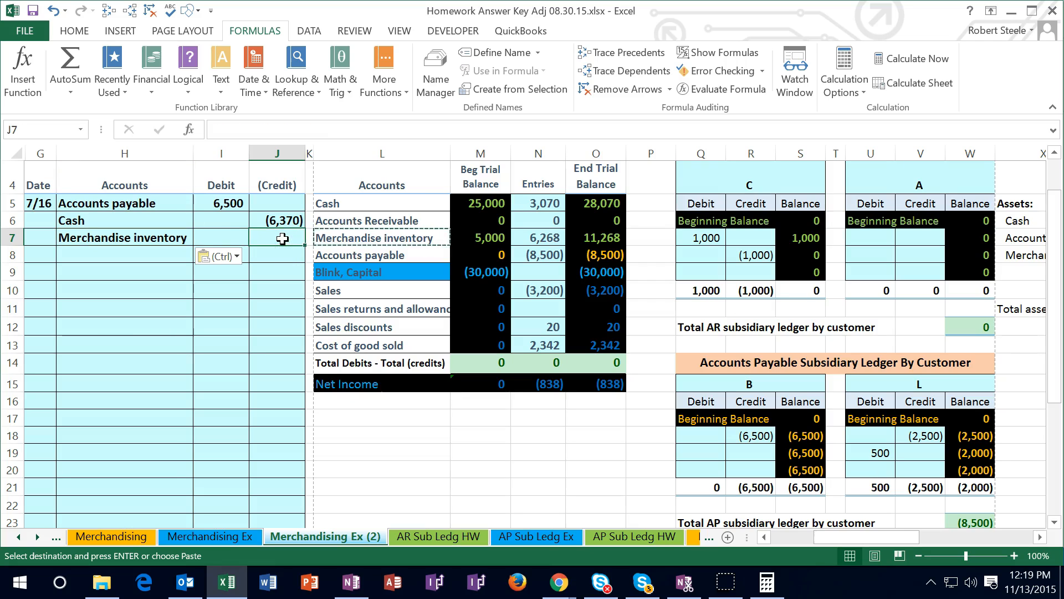
{"action": "type", "text": "-"}
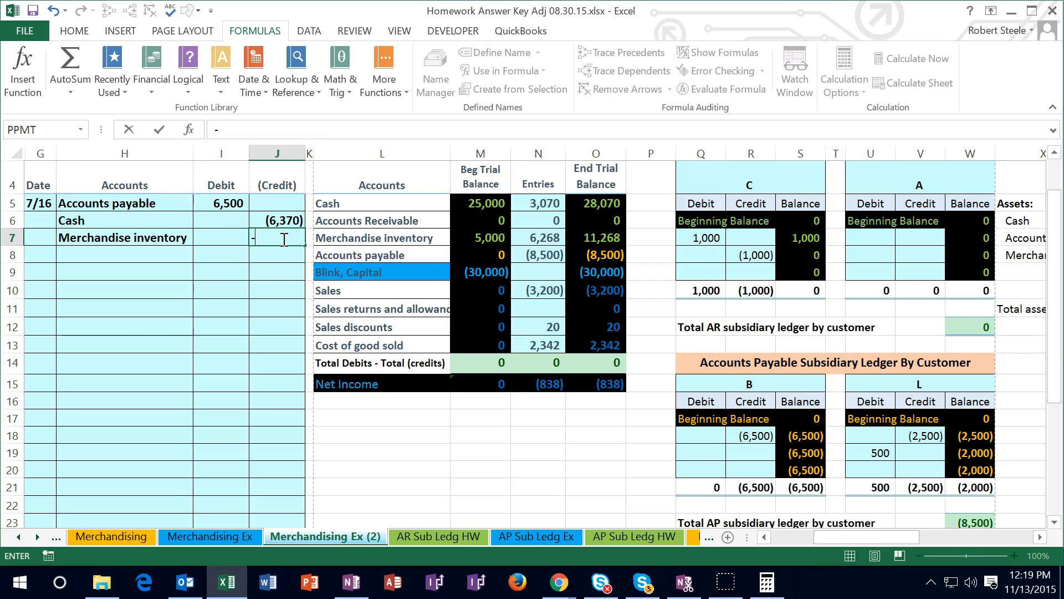
{"action": "type", "text": "sum("}
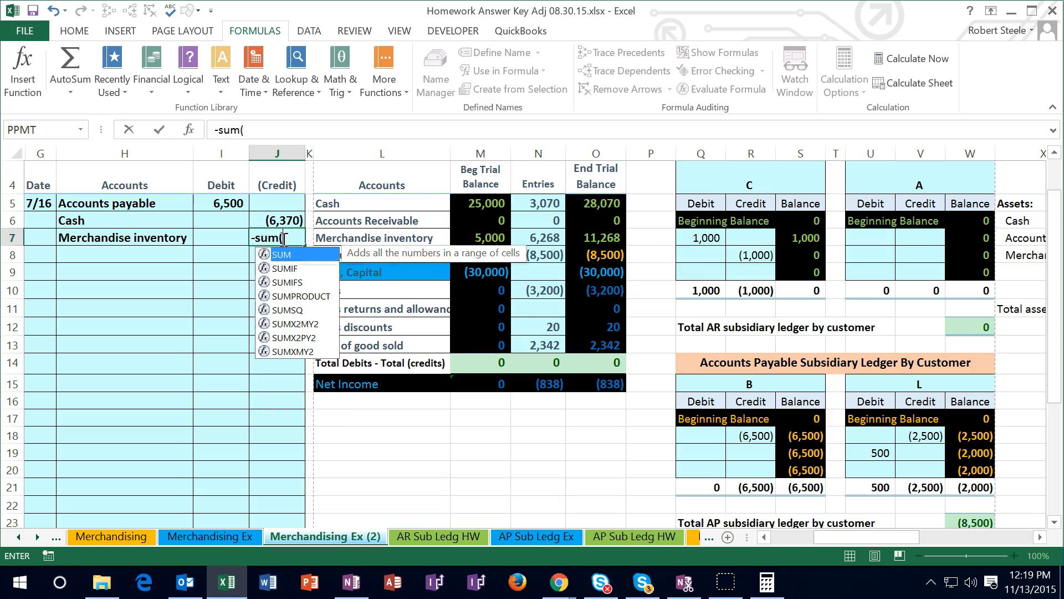
{"action": "left_click_drag", "start_coordinate": [229, 203], "coordinate": [276, 219]}
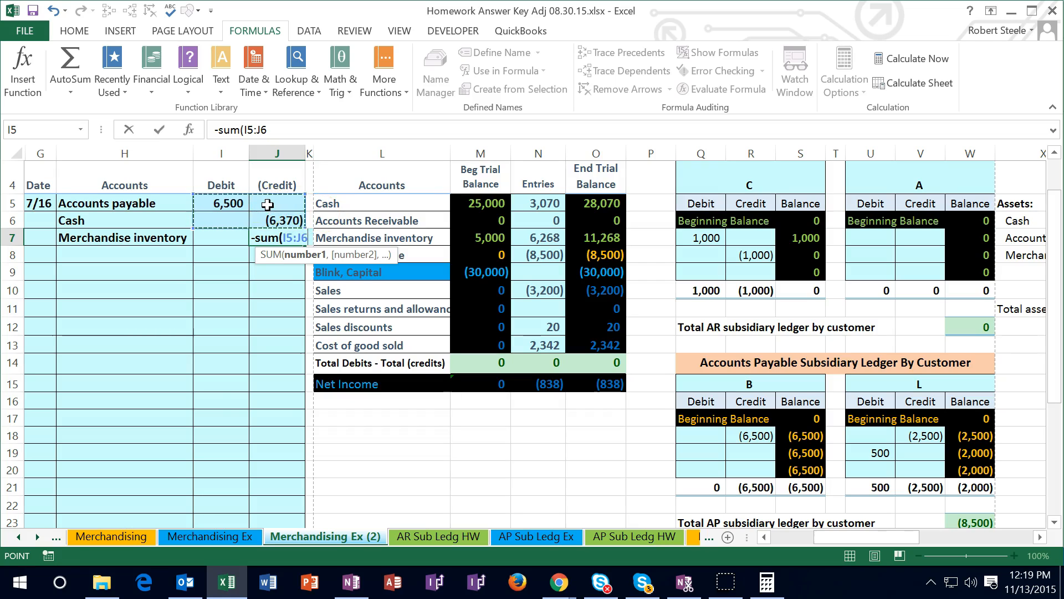
{"action": "left_click", "coordinate": [242, 239]}
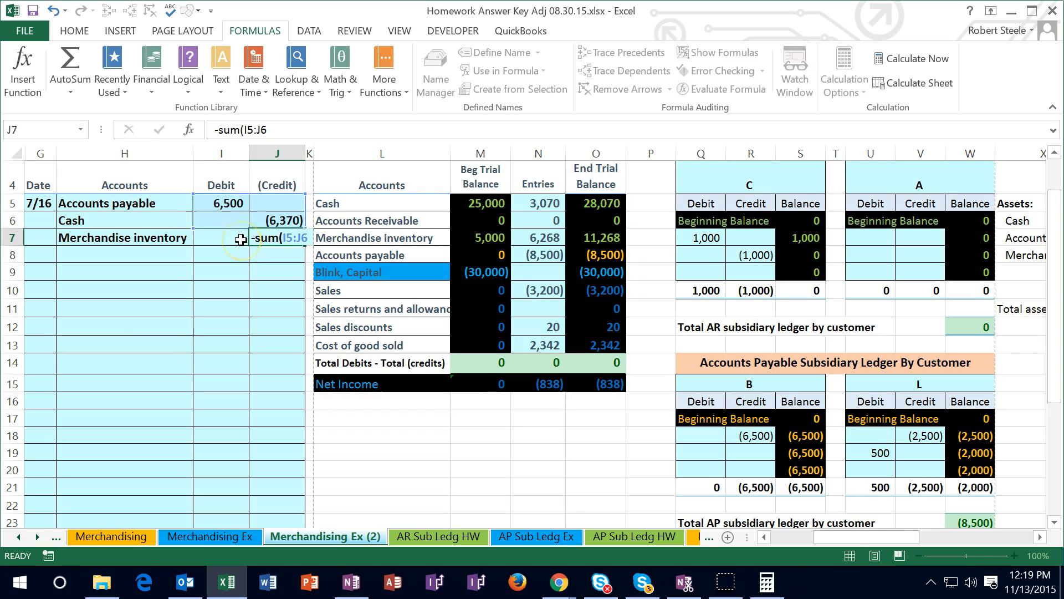
{"action": "left_click_drag", "start_coordinate": [230, 204], "coordinate": [255, 238]}
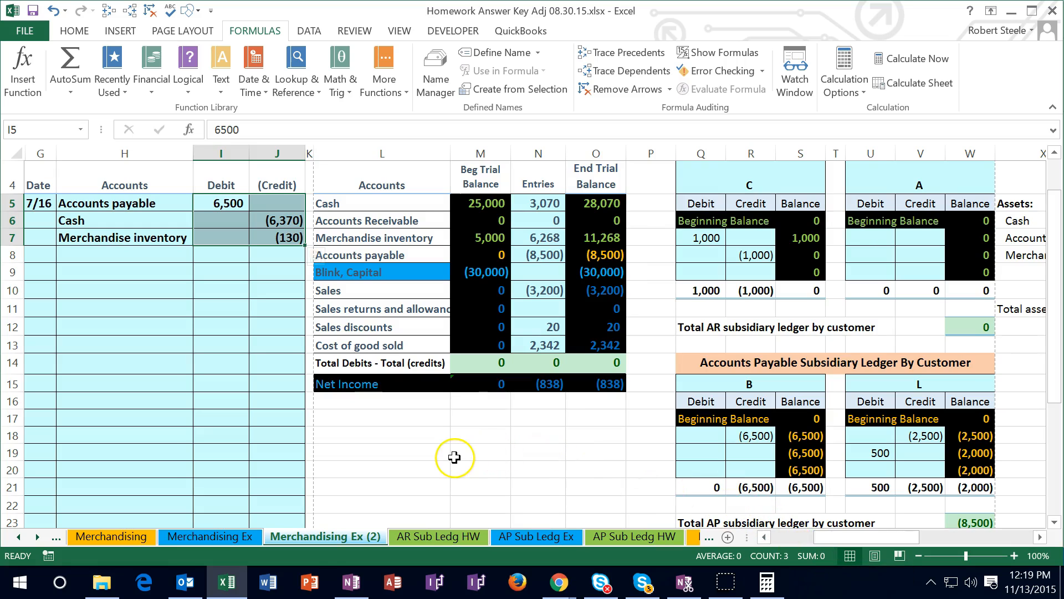
Post the 7/16 debit to Accounts payable by adding I5 to the Entries formula in N8
{"action": "double_click", "coordinate": [540, 255]}
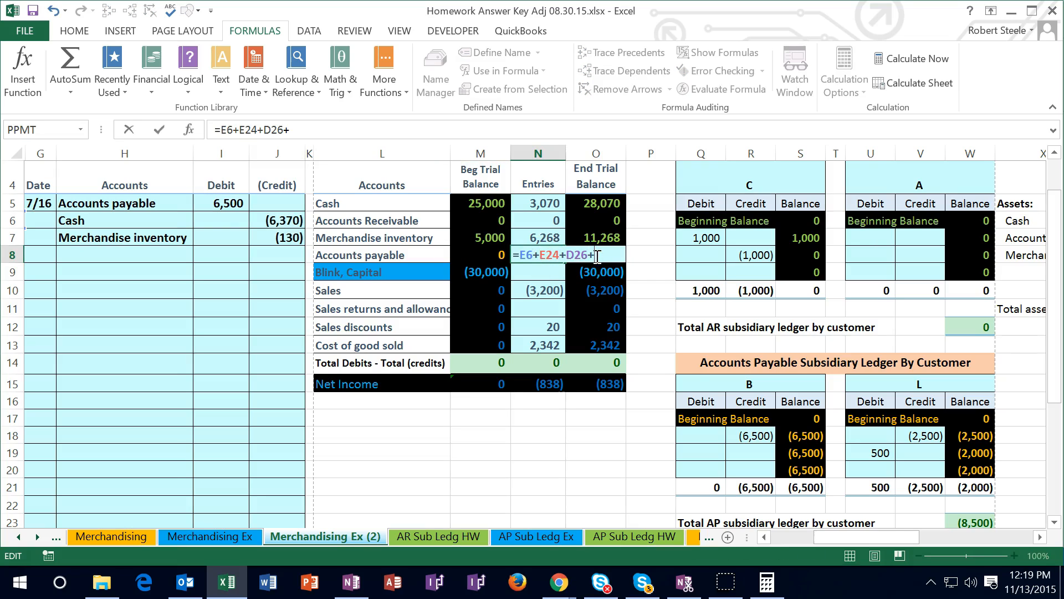
{"action": "left_click", "coordinate": [230, 204]}
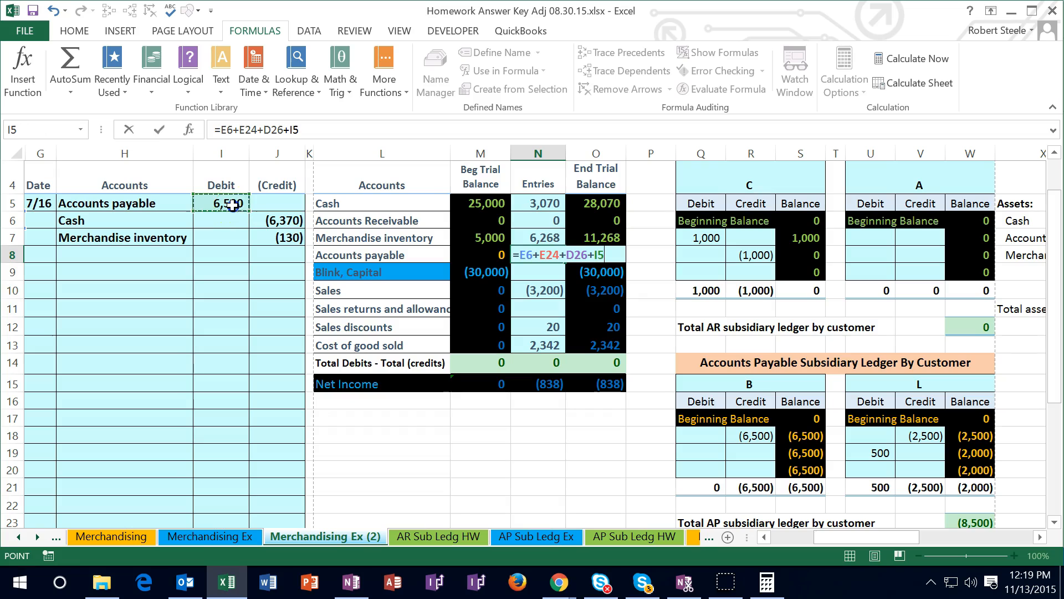
{"action": "key", "text": "Return"}
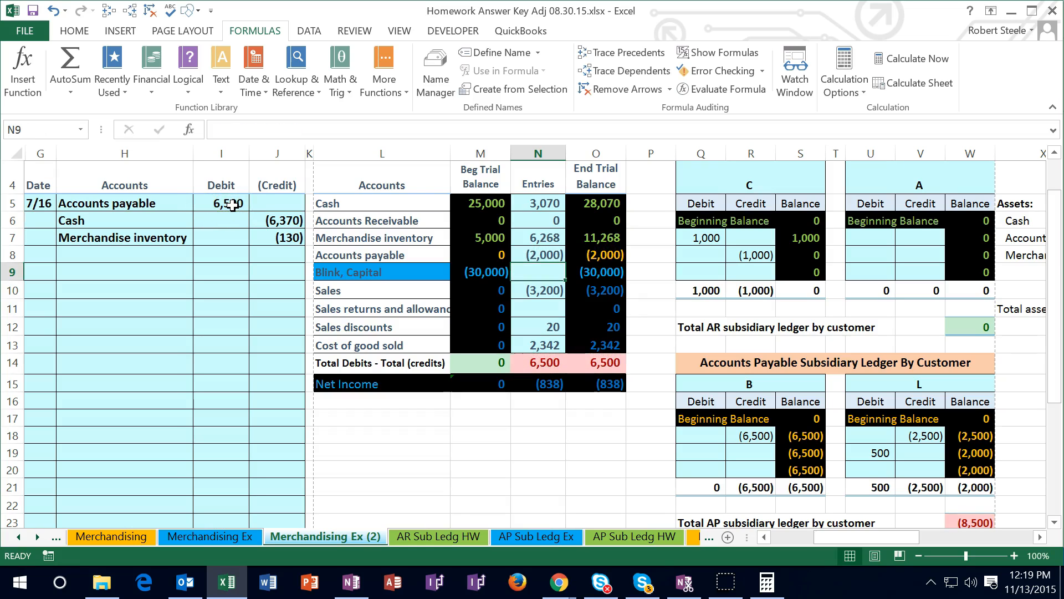
Post the 7/16 cash payment by adding J6 to the Cash formula in N5
{"action": "double_click", "coordinate": [535, 203]}
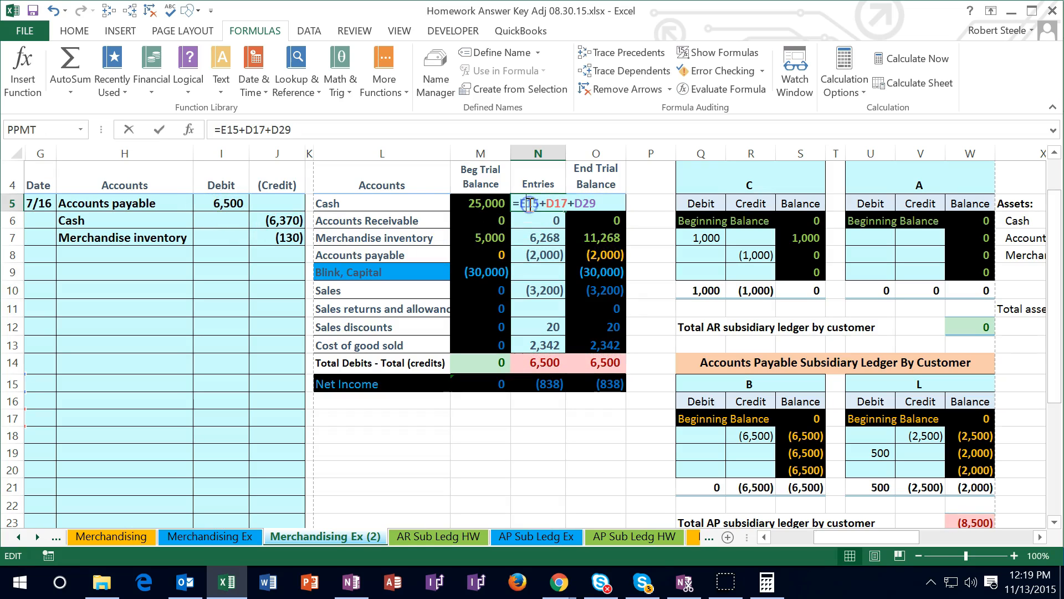
{"action": "left_click", "coordinate": [601, 205]}
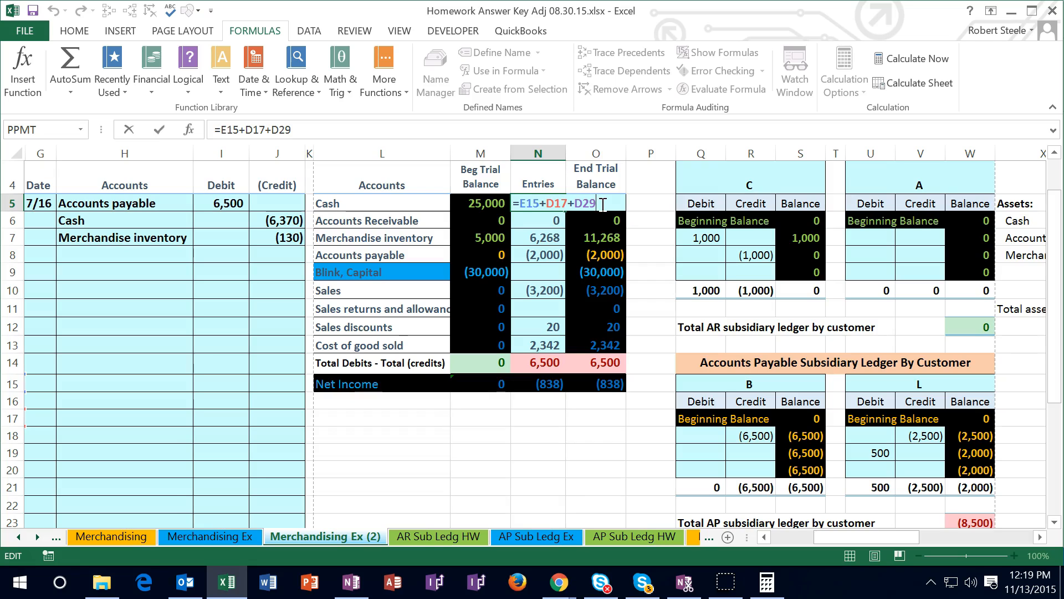
{"action": "type", "text": "+"}
{"action": "left_click", "coordinate": [287, 221]}
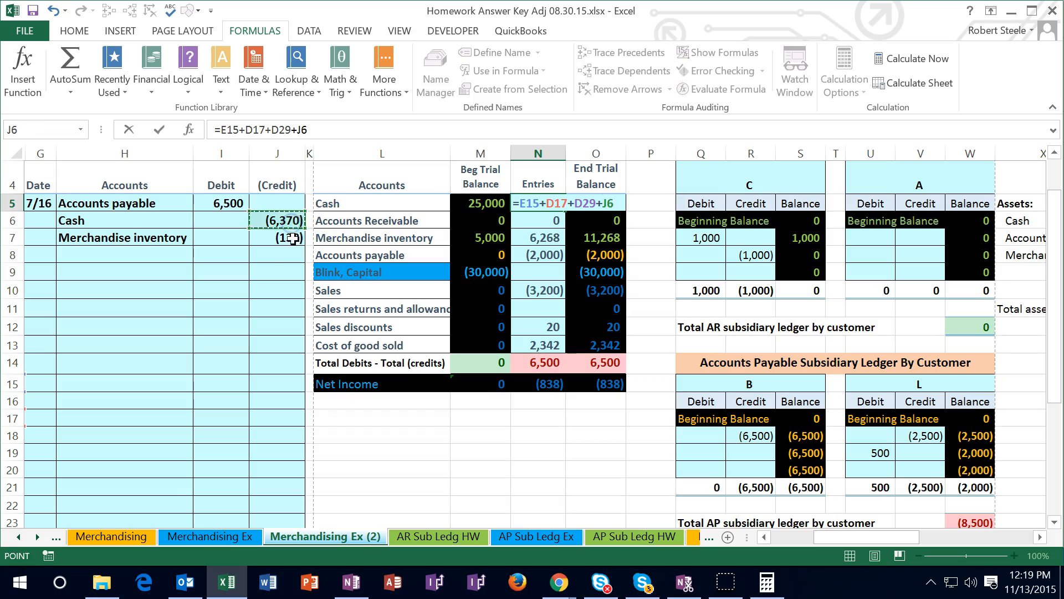
{"action": "key", "text": "Return"}
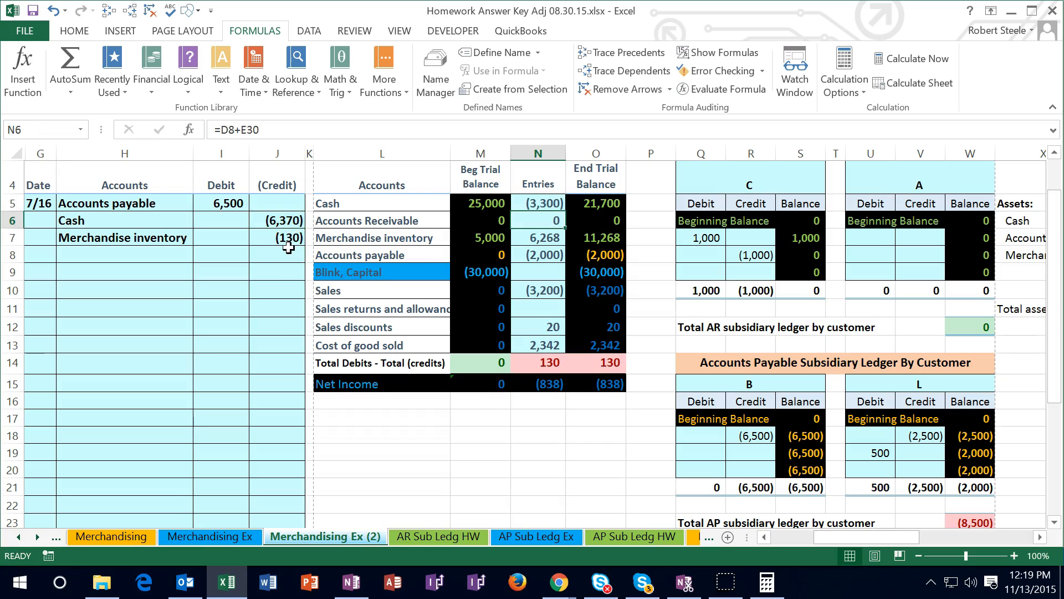
Post the purchase discount by adding J7 to the Merchandise inventory formula in N7
{"action": "left_click", "coordinate": [545, 239]}
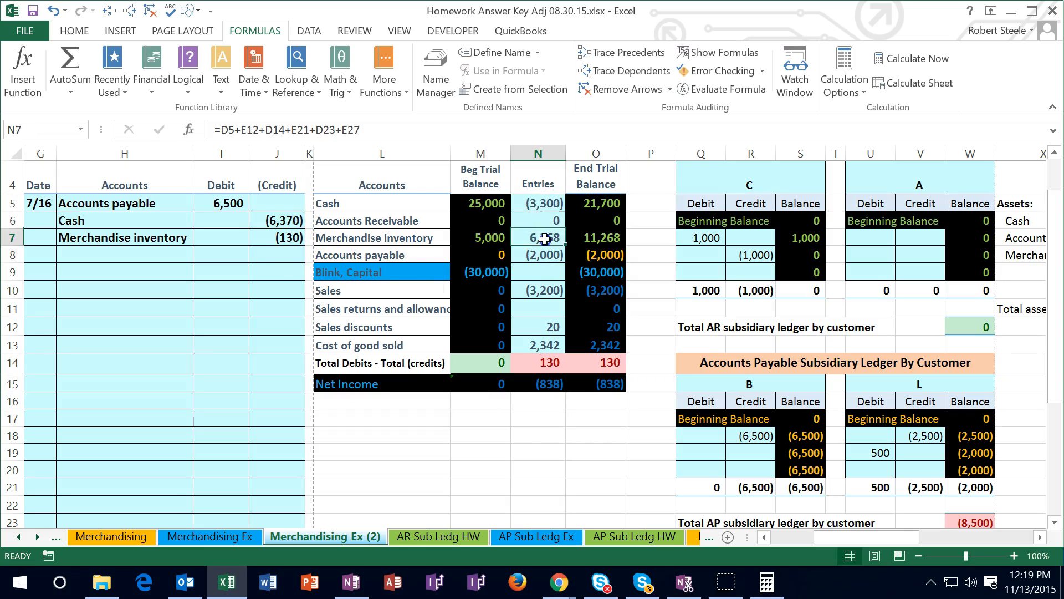
{"action": "double_click", "coordinate": [545, 239]}
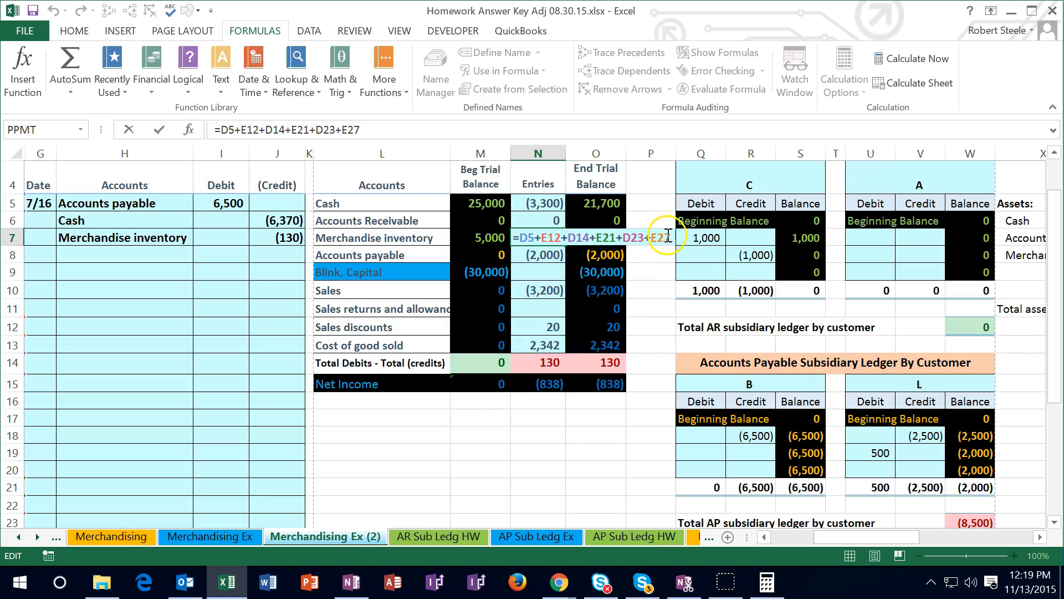
{"action": "type", "text": "+"}
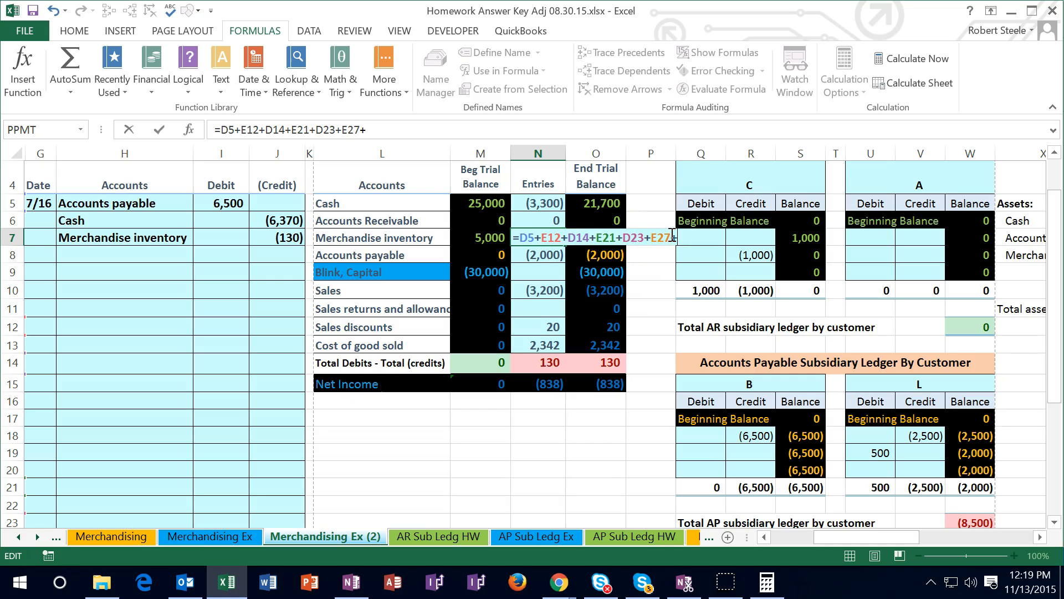
{"action": "left_click", "coordinate": [293, 237]}
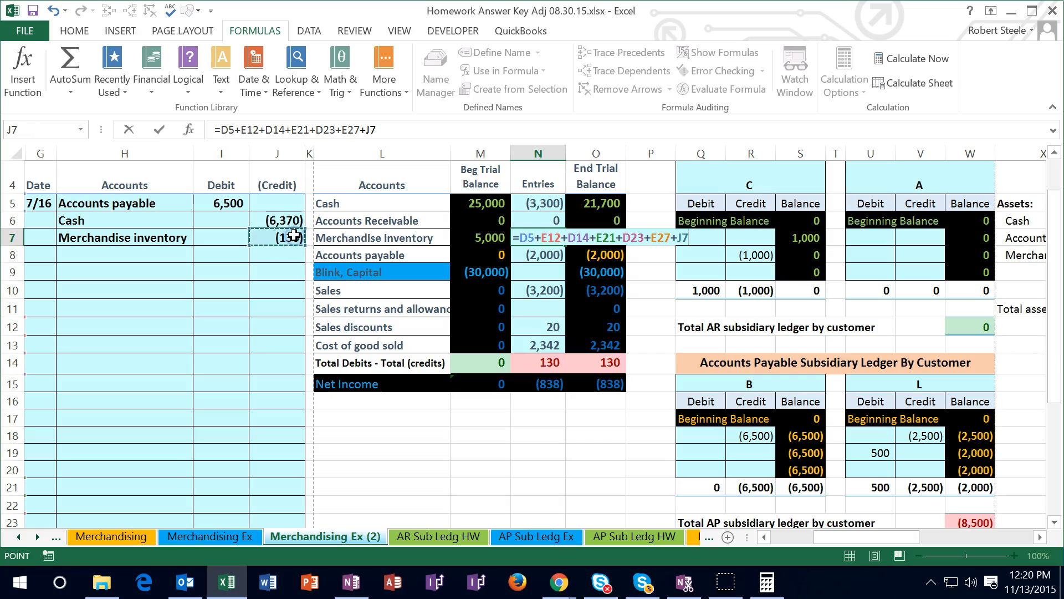
{"action": "key", "text": "Return"}
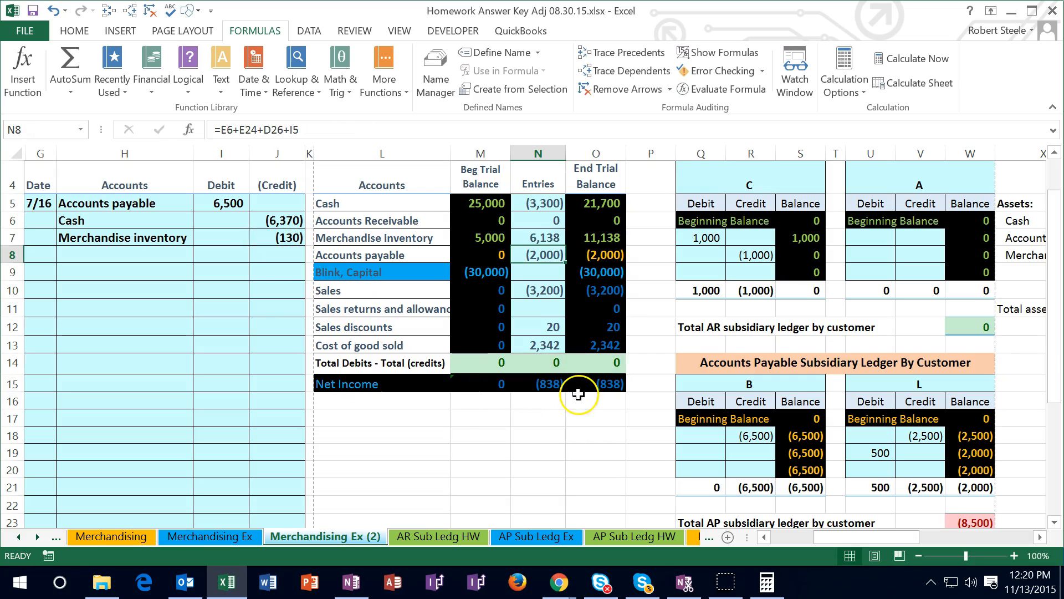
Link the debit in Q19 of B's accounts payable subsidiary ledger to I5 and check the ledger total in W23
{"action": "left_click", "coordinate": [702, 454]}
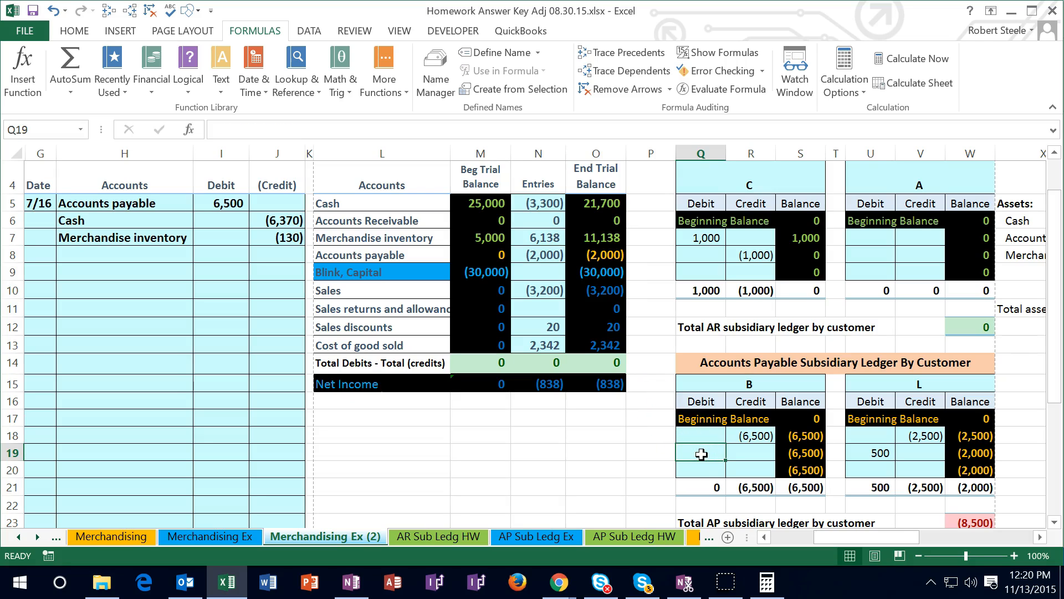
{"action": "type", "text": "="}
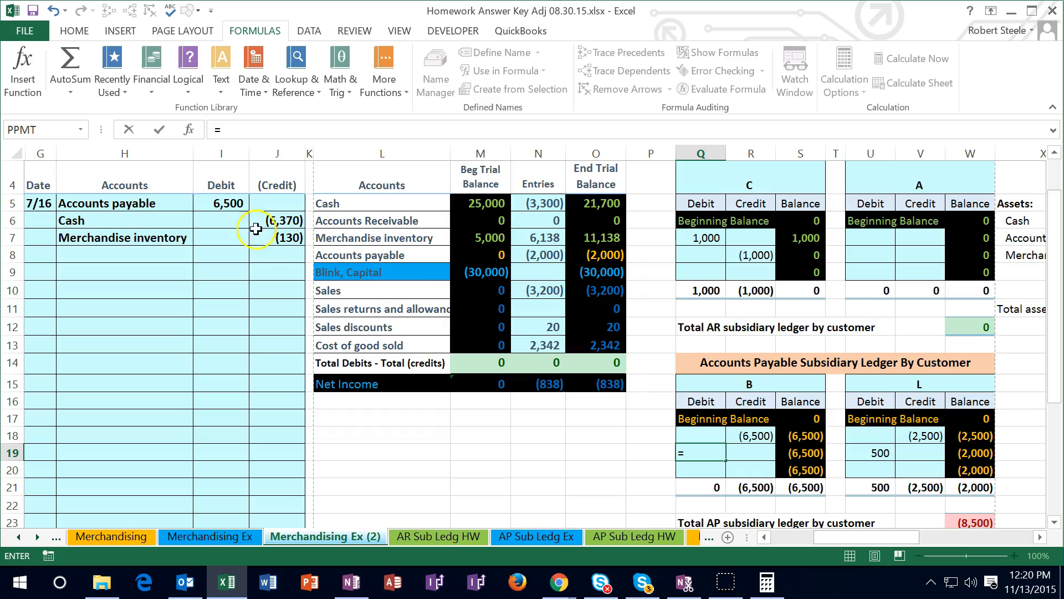
{"action": "left_click", "coordinate": [223, 209]}
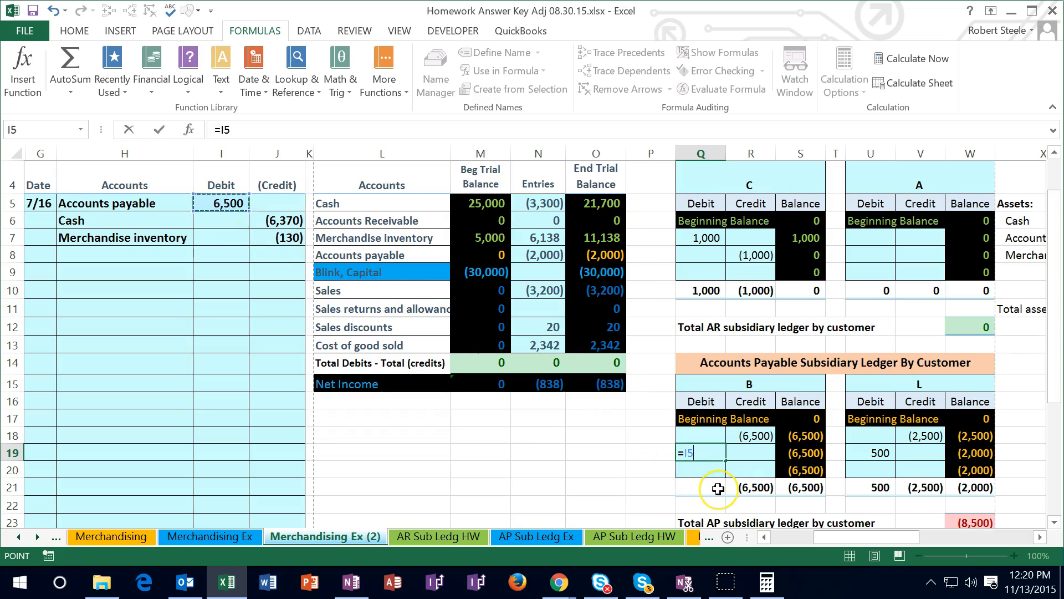
{"action": "key", "text": "Return"}
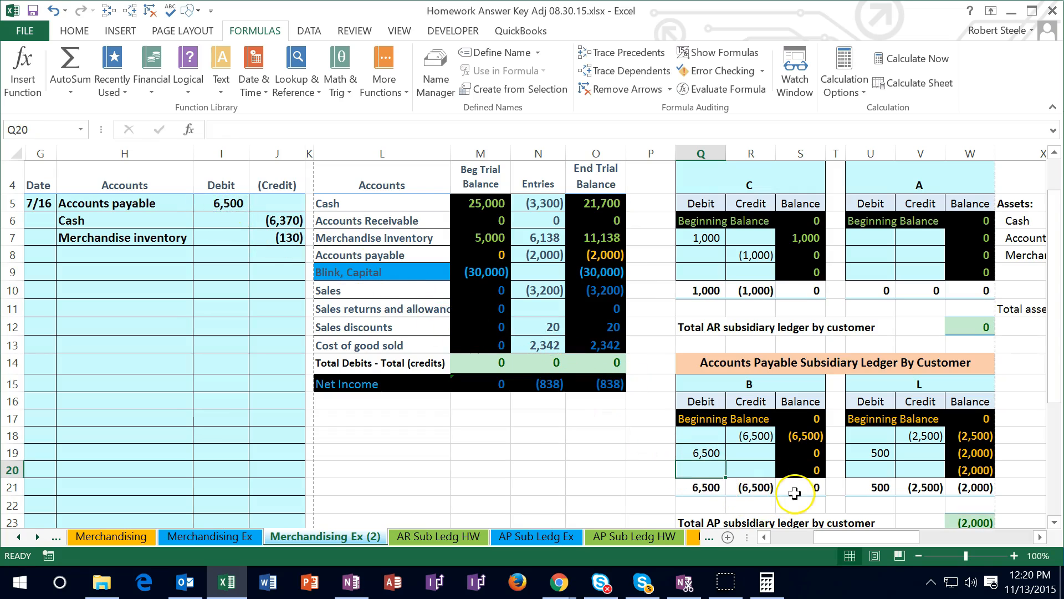
{"action": "left_click", "coordinate": [947, 521]}
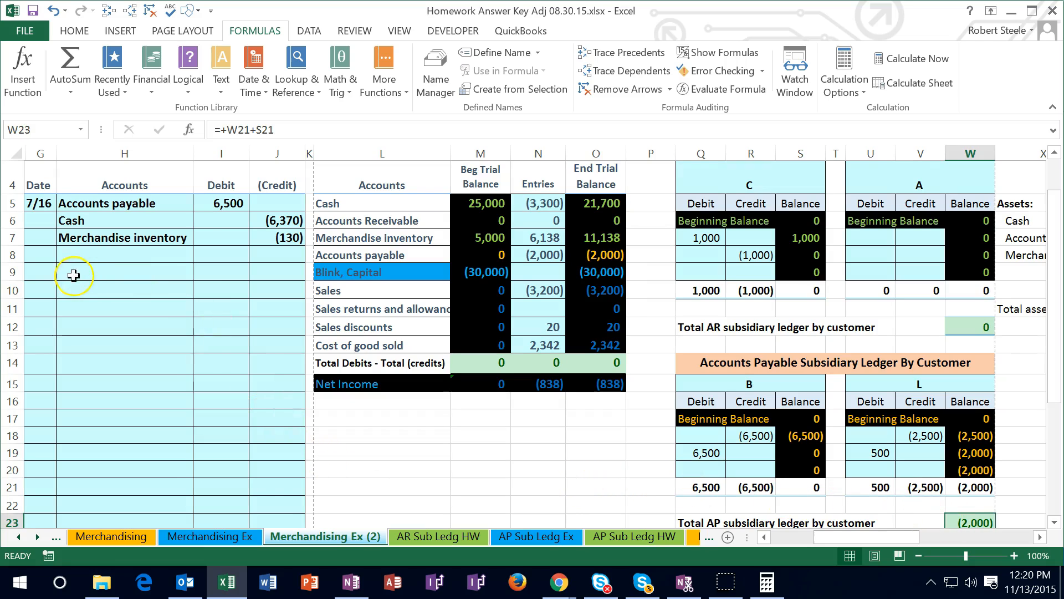
Start the next journal entry by dating G9 as 7/19
{"action": "left_click", "coordinate": [43, 271]}
{"action": "left_click_drag", "start_coordinate": [837, 537], "coordinate": [801, 538]}
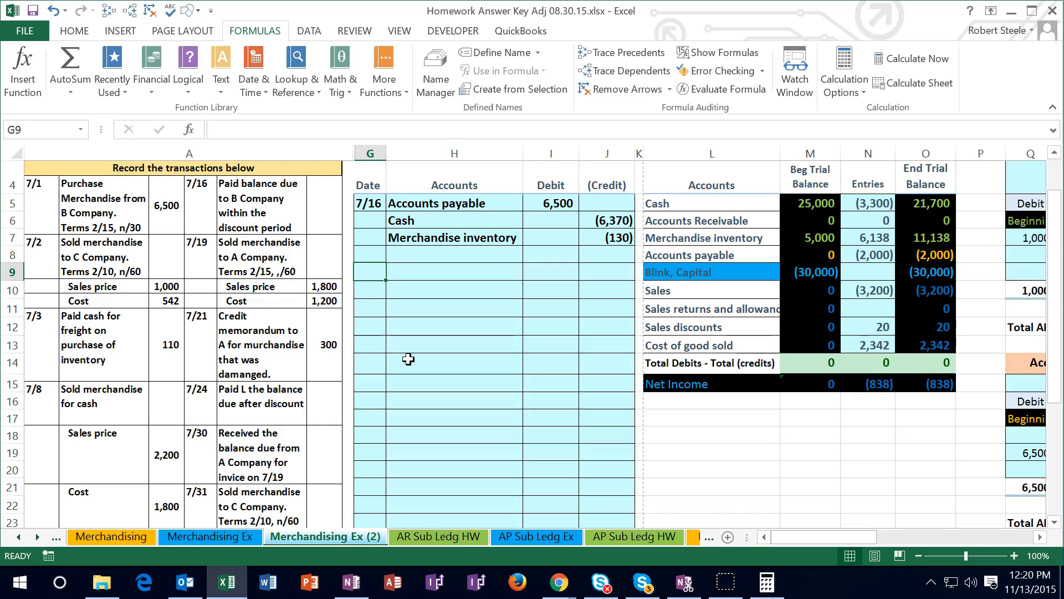
{"action": "type", "text": "7/19"}
{"action": "key", "text": "Tab"}
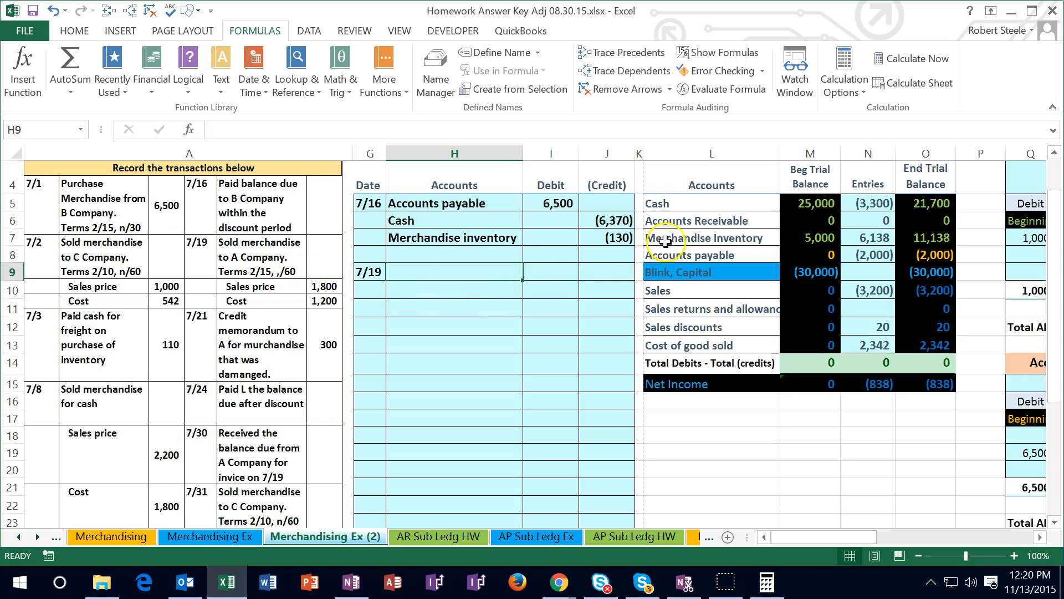
Copy the Accounts Receivable name from L6 into H9 of the 7/19 entry as values only
{"action": "left_click", "coordinate": [681, 221]}
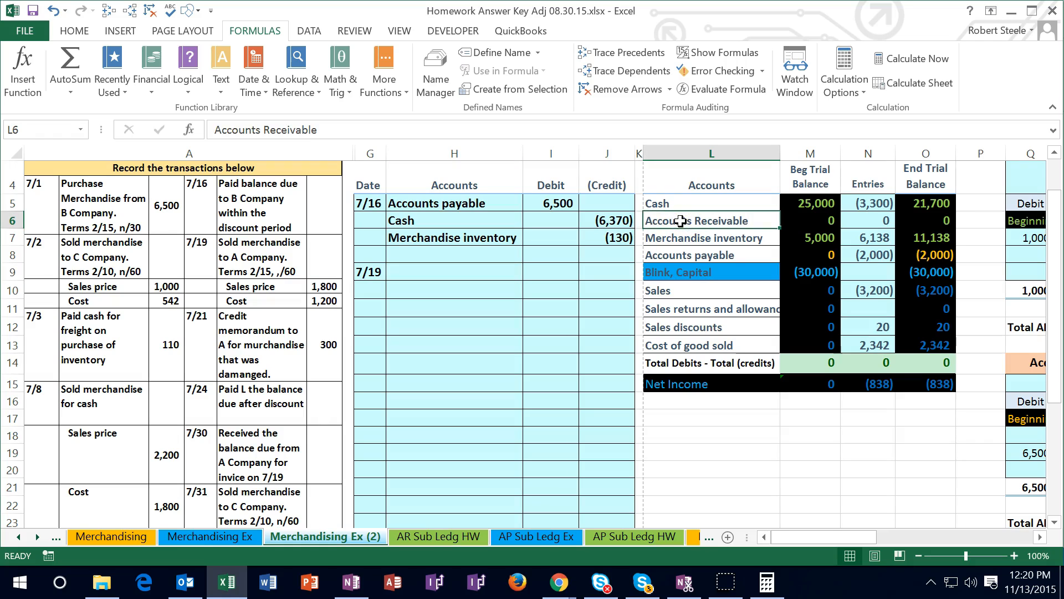
{"action": "right_click", "coordinate": [682, 221]}
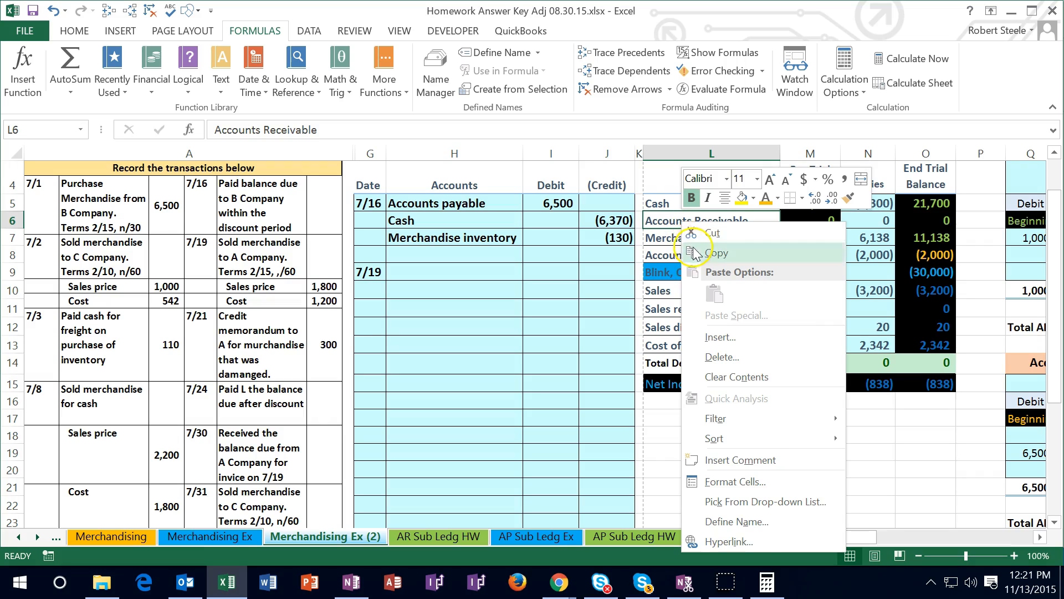
{"action": "left_click", "coordinate": [712, 252]}
{"action": "right_click", "coordinate": [452, 273]}
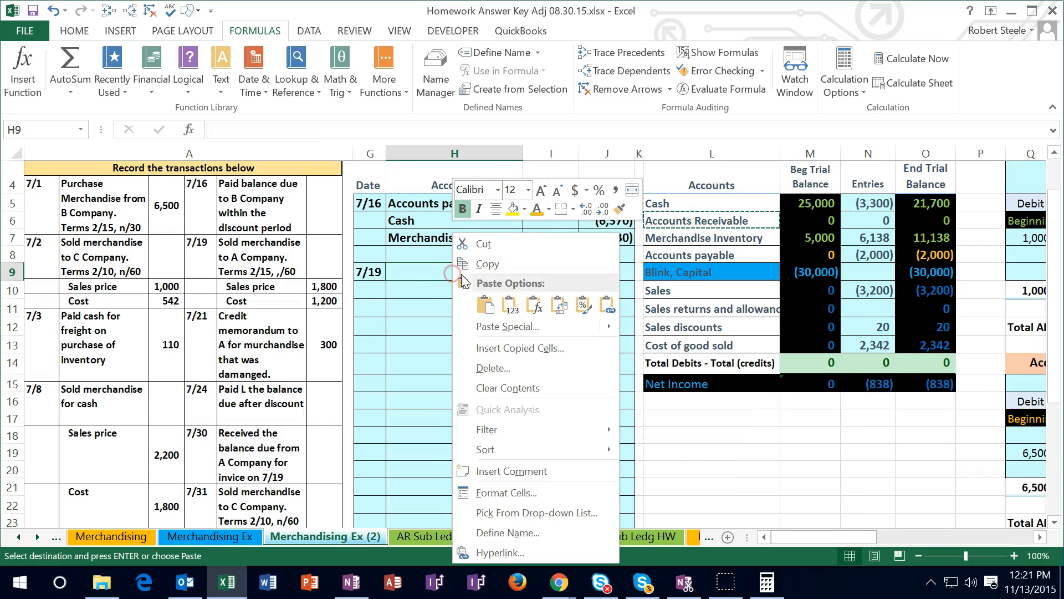
{"action": "left_click", "coordinate": [510, 304]}
Enter 1,800 as the 7/19 debit in I9 and the matching credit in J10 as -I9
{"action": "left_click", "coordinate": [548, 270]}
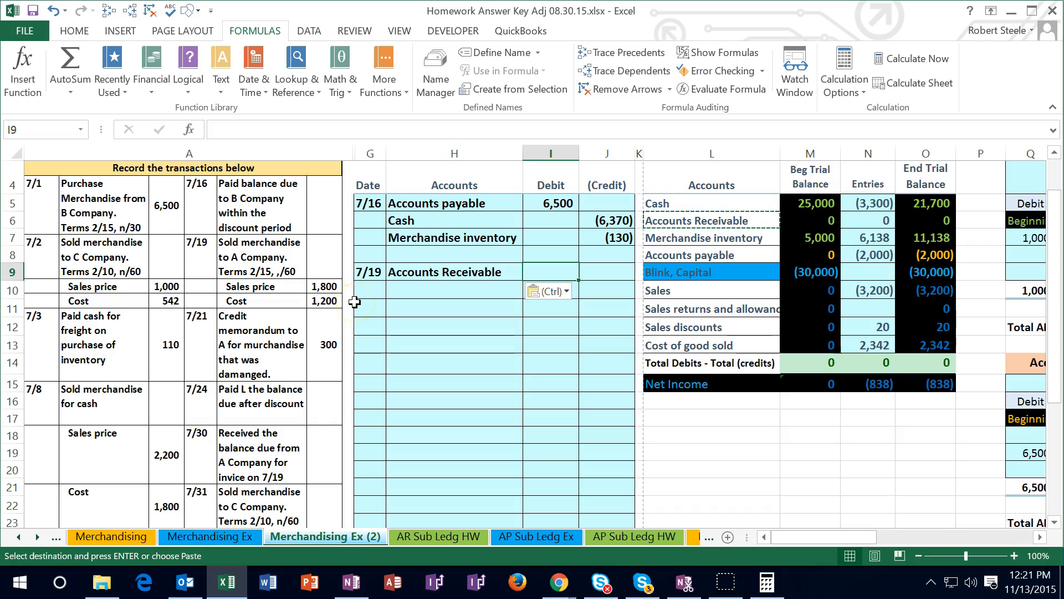
{"action": "type", "text": "1,800"}
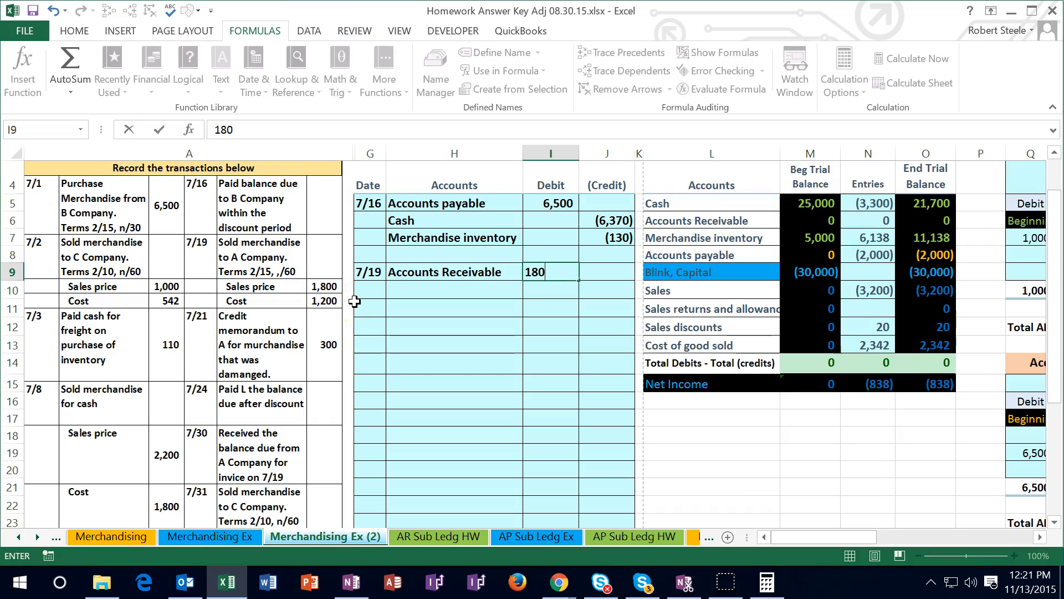
{"action": "key", "text": "Return"}
{"action": "key", "text": "Right"}
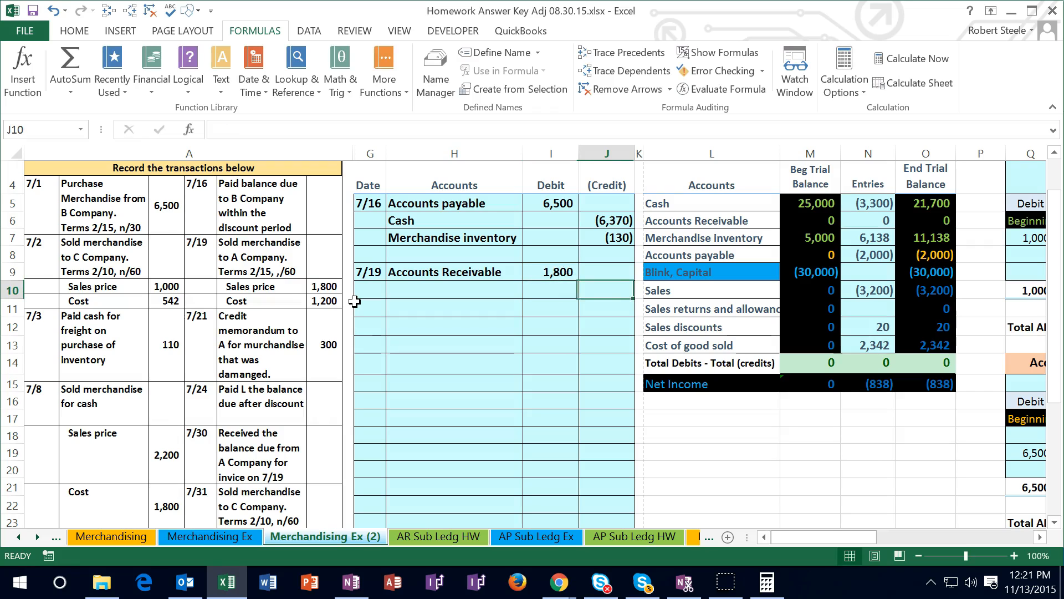
{"action": "type", "text": "=-"}
{"action": "key", "text": "Left"}
{"action": "key", "text": "Up"}
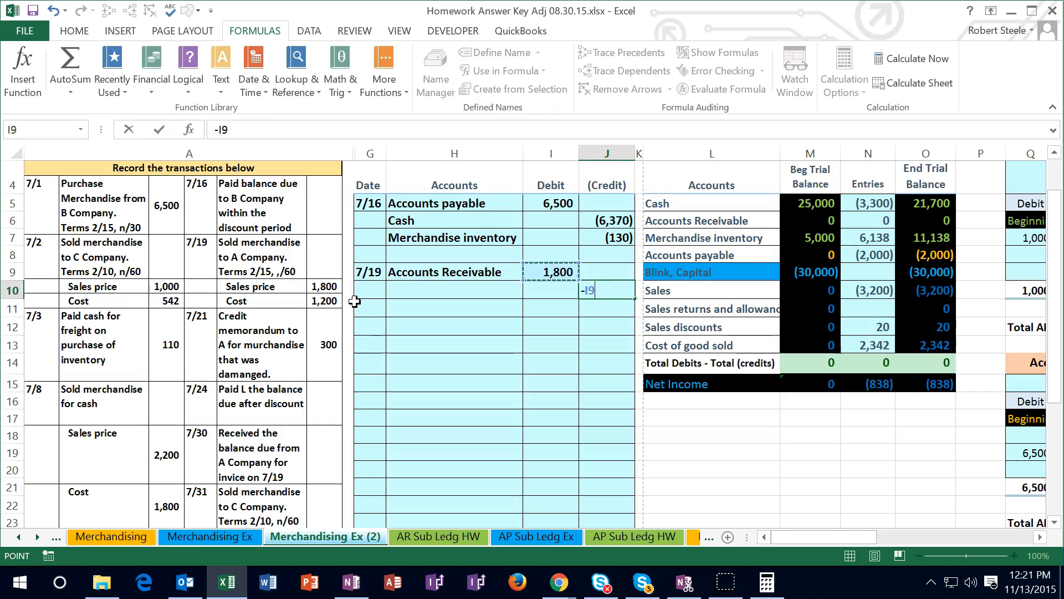
{"action": "key", "text": "Return"}
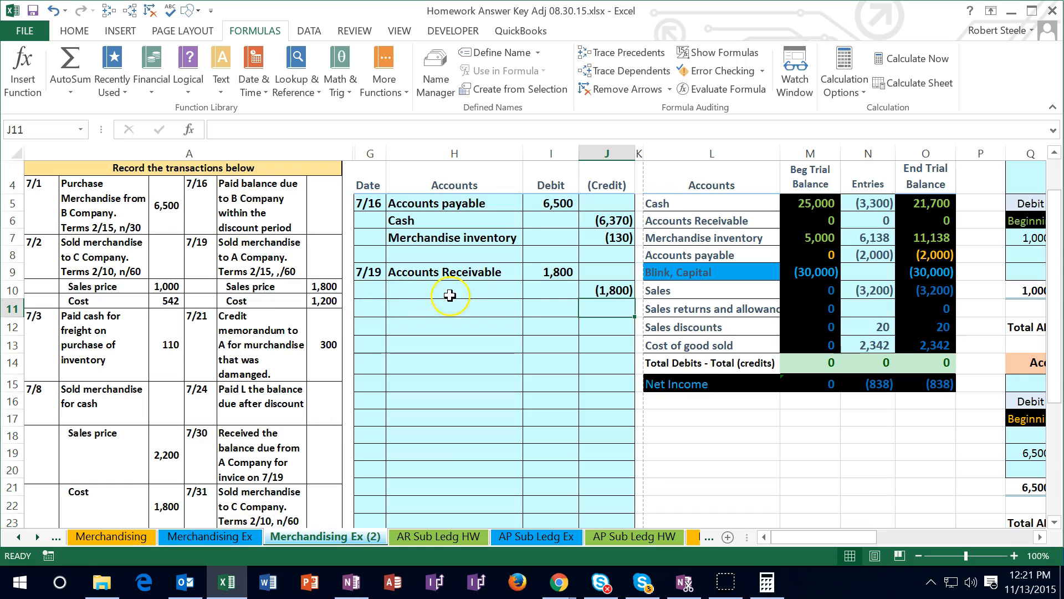
Copy the Sales account name from L10 into H10 of the 7/19 entry as values only
{"action": "left_click", "coordinate": [662, 290]}
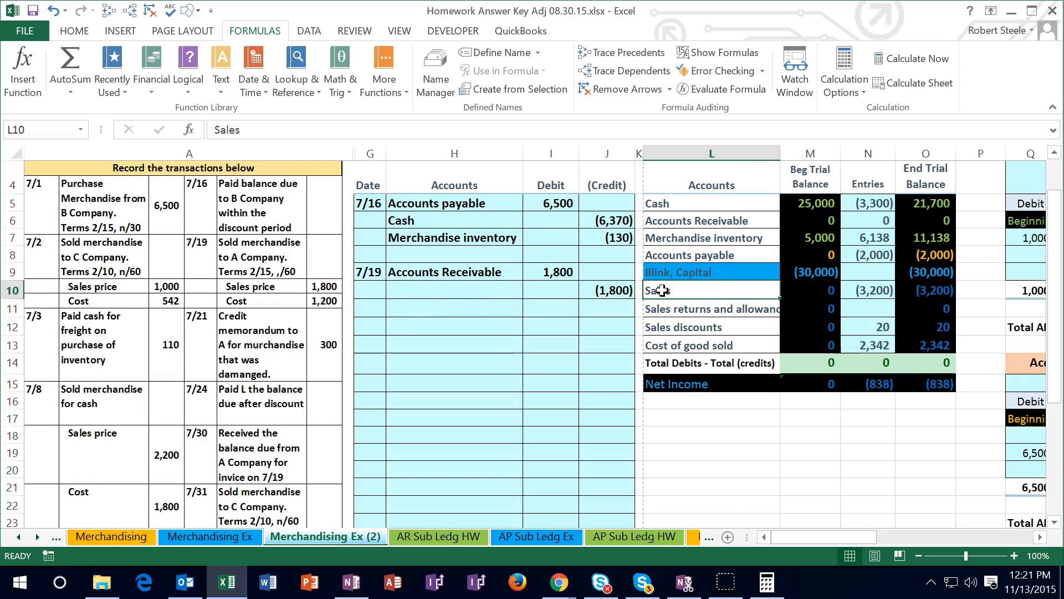
{"action": "left_click_drag", "start_coordinate": [753, 289], "coordinate": [912, 290]}
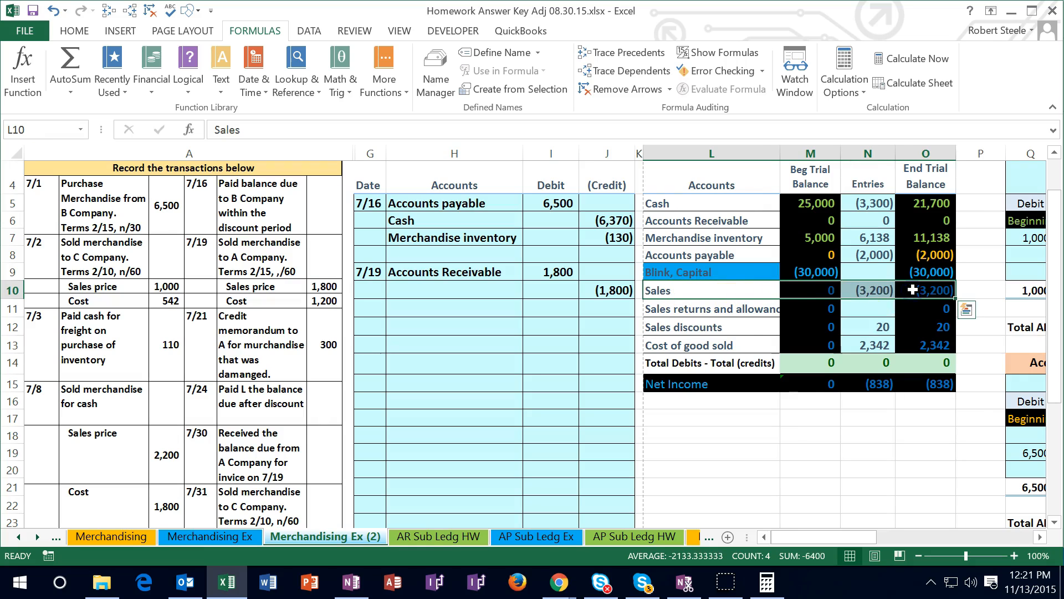
{"action": "left_click", "coordinate": [709, 292]}
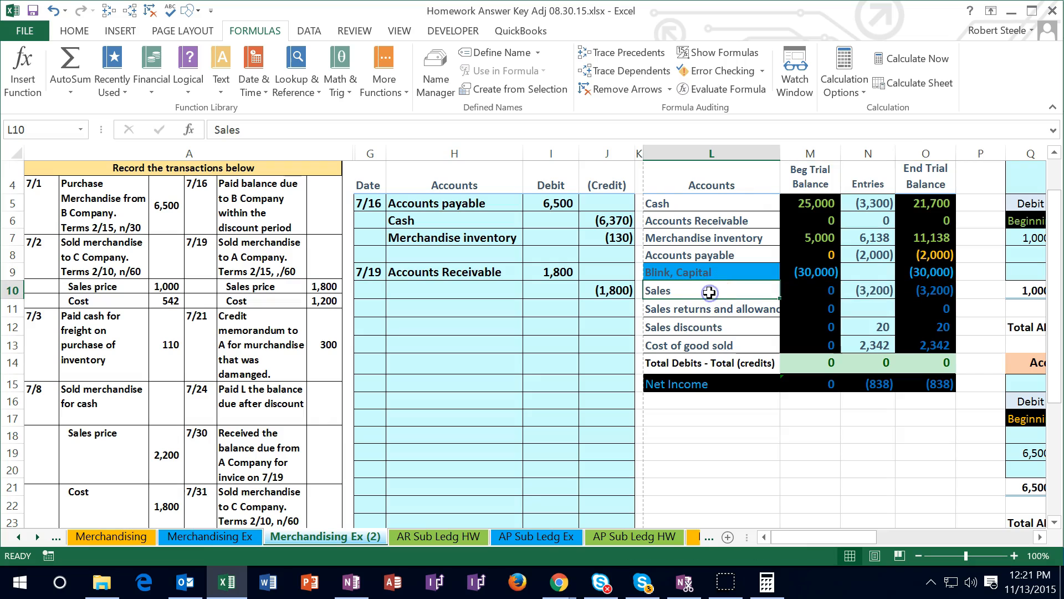
{"action": "right_click", "coordinate": [710, 292]}
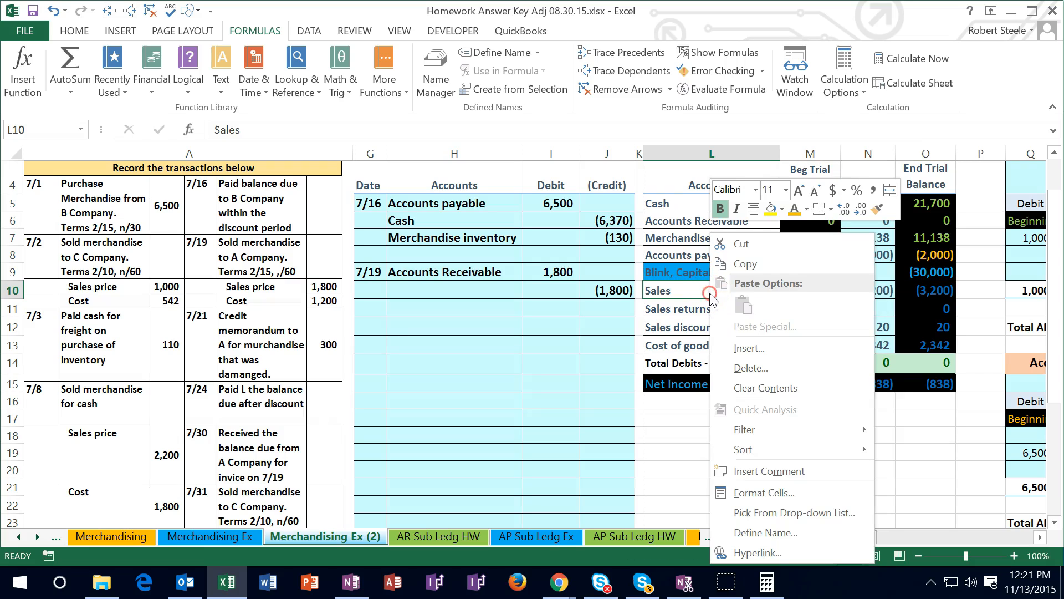
{"action": "left_click", "coordinate": [730, 264]}
{"action": "right_click", "coordinate": [452, 290]}
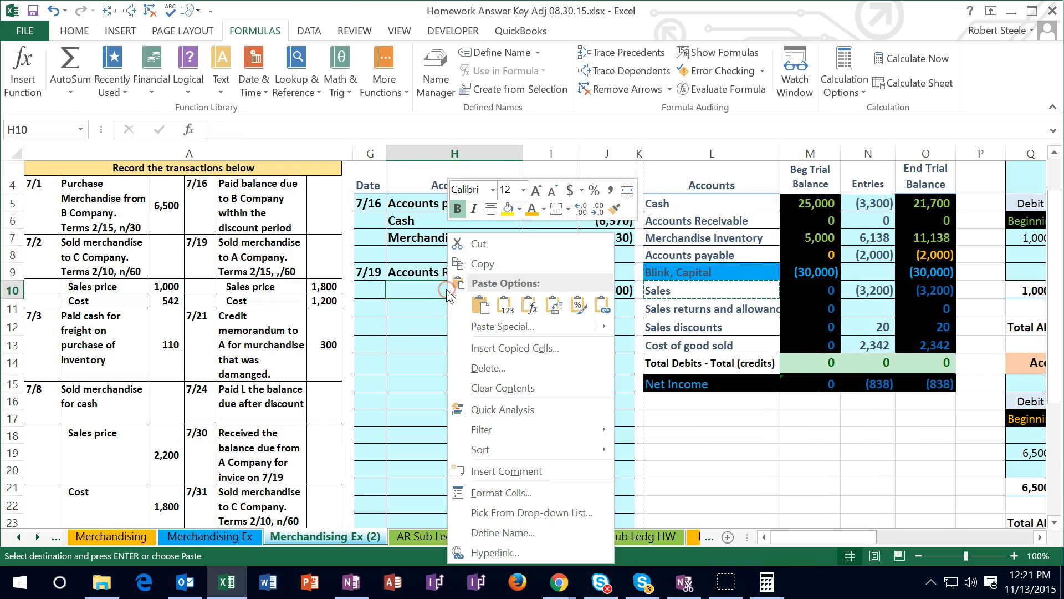
{"action": "left_click", "coordinate": [472, 311]}
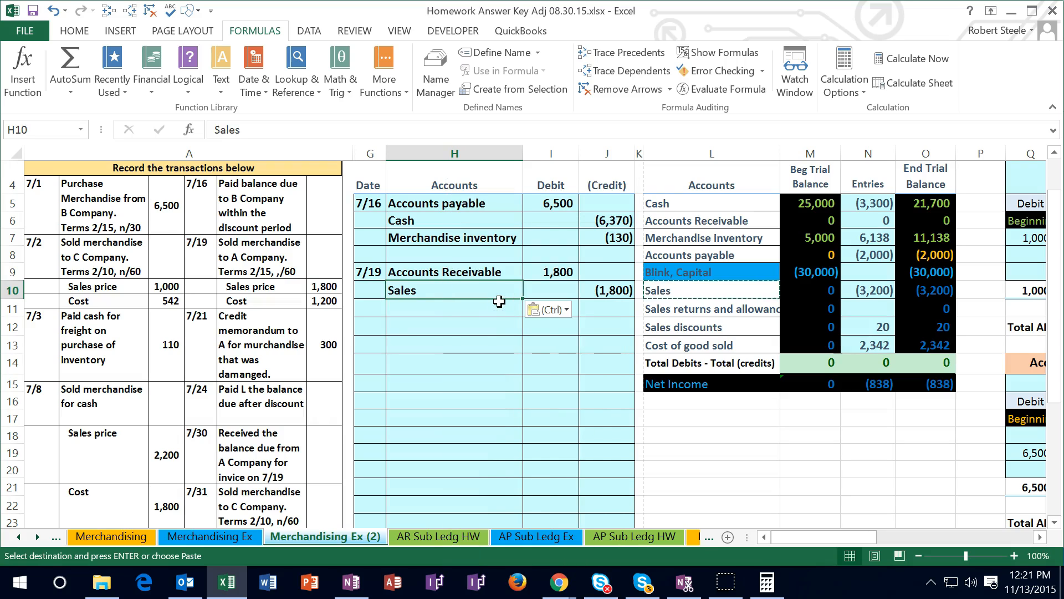
Post the 7/19 receivable debit to the trial balance by adding I9 to the Accounts Receivable entries formula in N6
{"action": "left_click", "coordinate": [880, 219]}
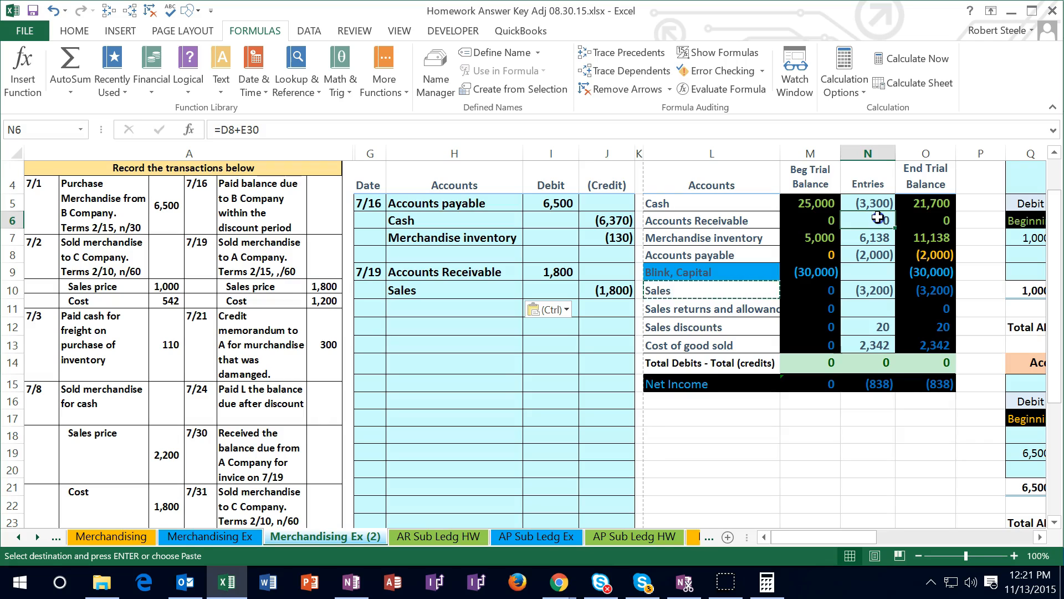
{"action": "double_click", "coordinate": [879, 219]}
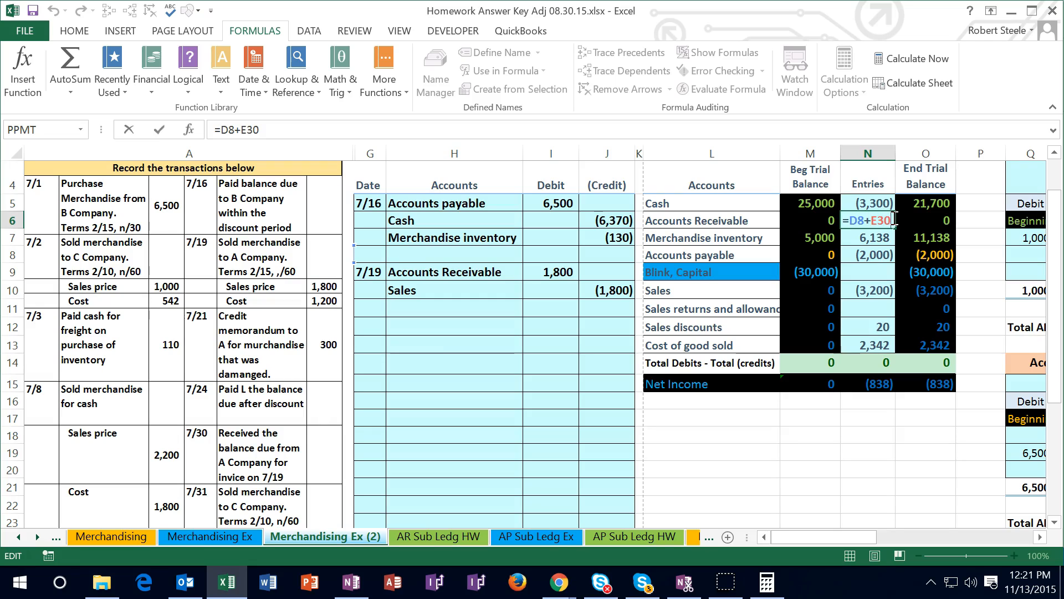
{"action": "type", "text": "+"}
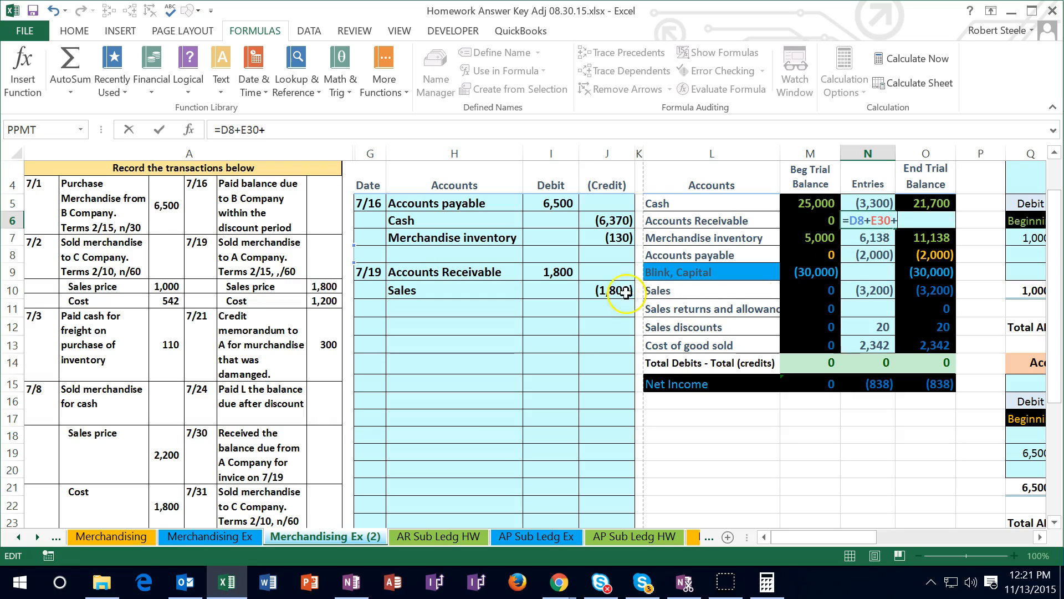
{"action": "left_click", "coordinate": [556, 275]}
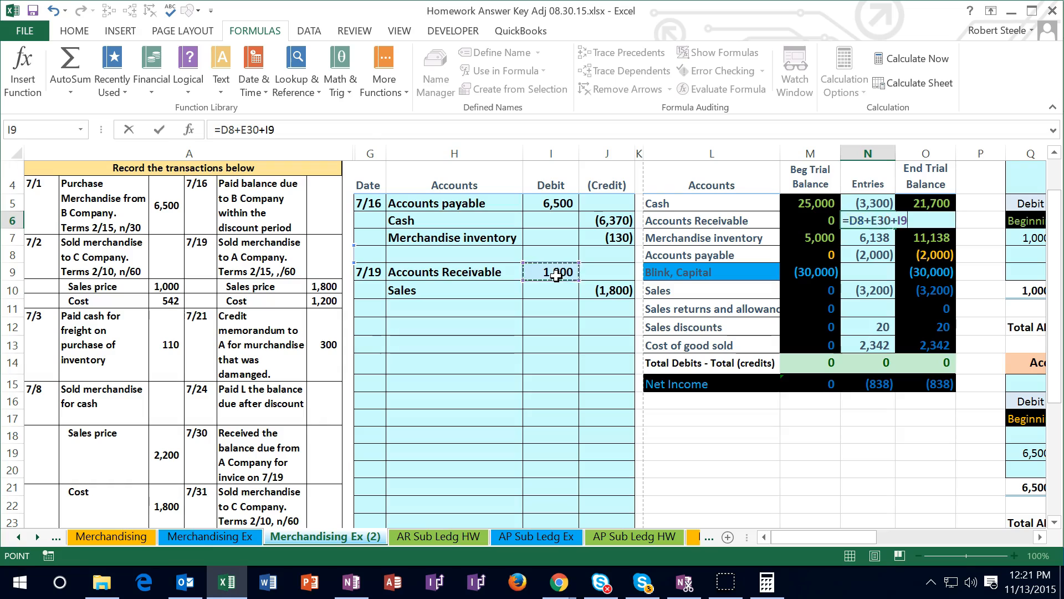
{"action": "key", "text": "Return"}
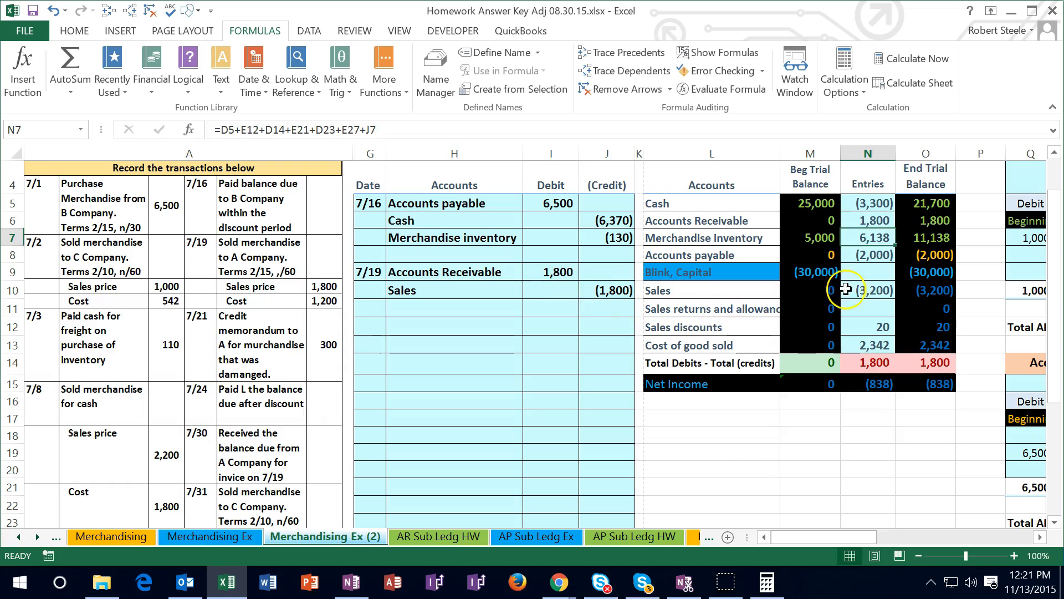
Post the 7/19 sales credit to the trial balance by adding J10 to the Sales entries formula in N10
{"action": "left_click", "coordinate": [865, 286]}
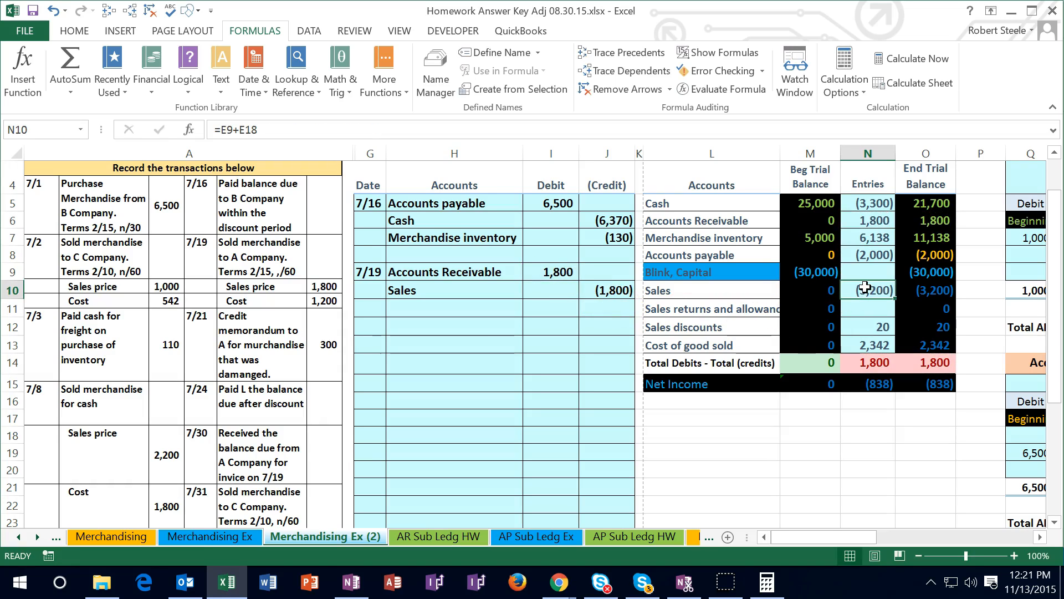
{"action": "double_click", "coordinate": [865, 286]}
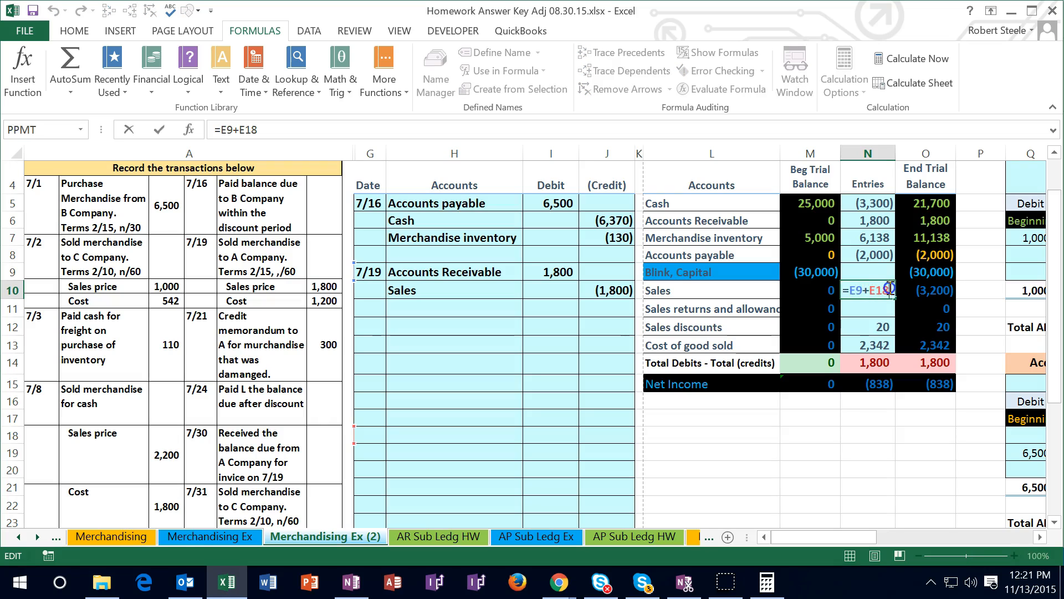
{"action": "type", "text": "+"}
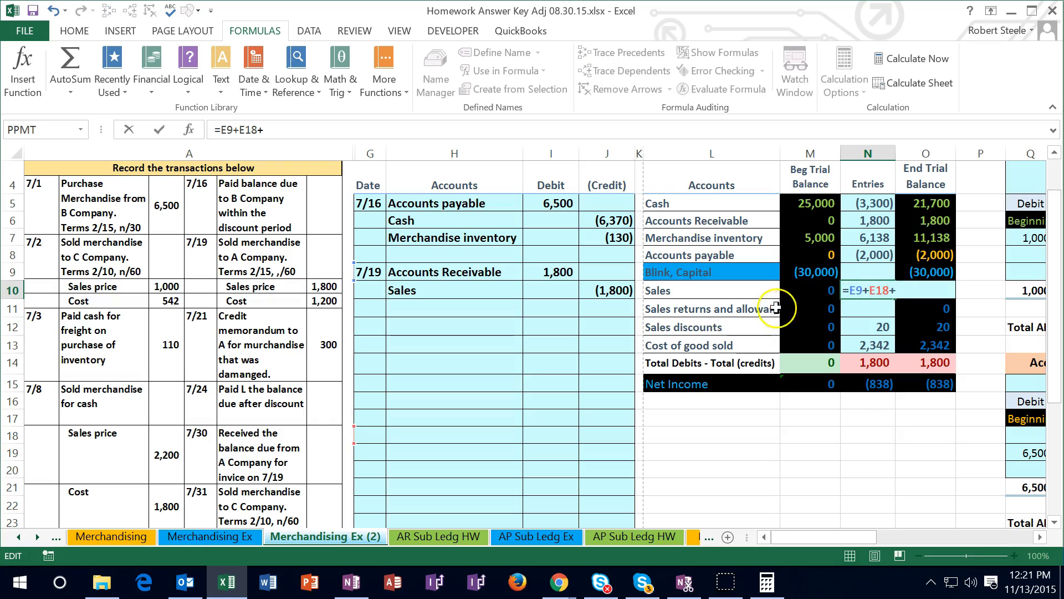
{"action": "left_click", "coordinate": [614, 290]}
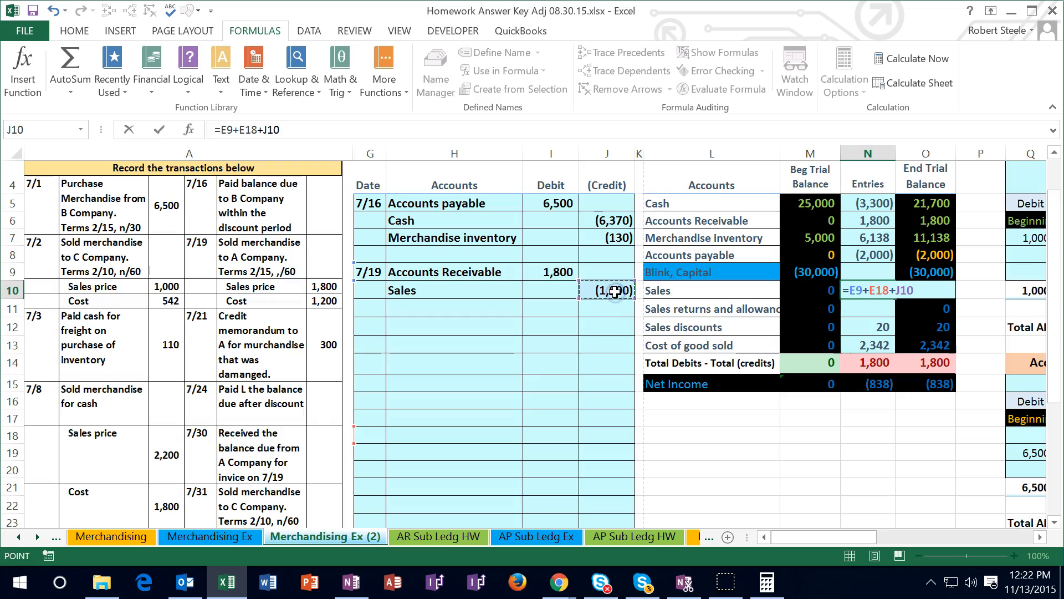
{"action": "key", "text": "Return"}
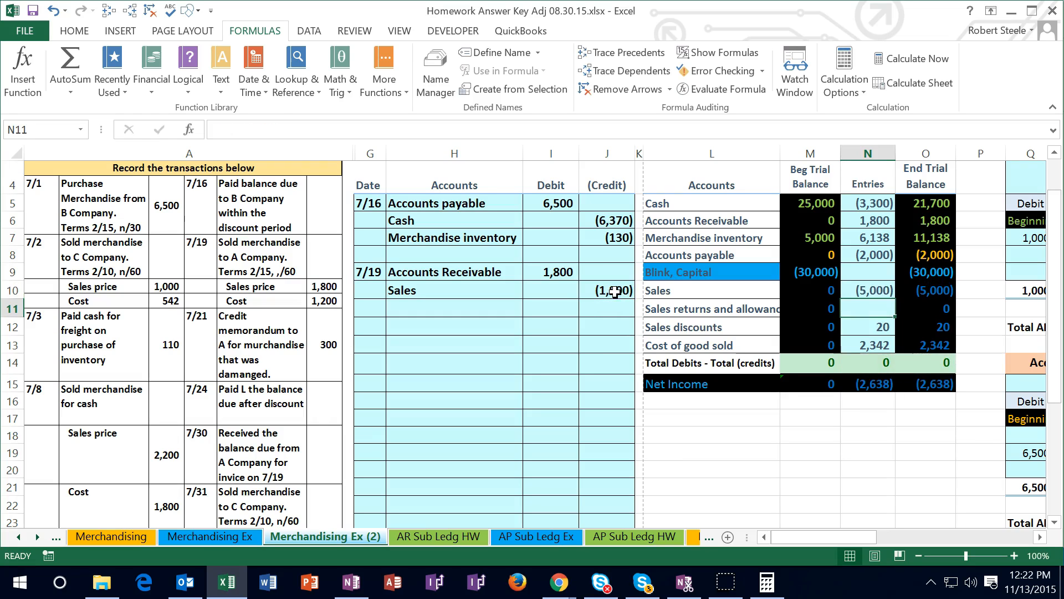
Link the debit in U7 of A's accounts receivable subsidiary ledger to I9 and check the total in W12 against O6
{"action": "key", "text": "Up"}
{"action": "key", "text": "Right"}
{"action": "key", "text": "Right"}
{"action": "key", "text": "Right"}
{"action": "key", "text": "Right"}
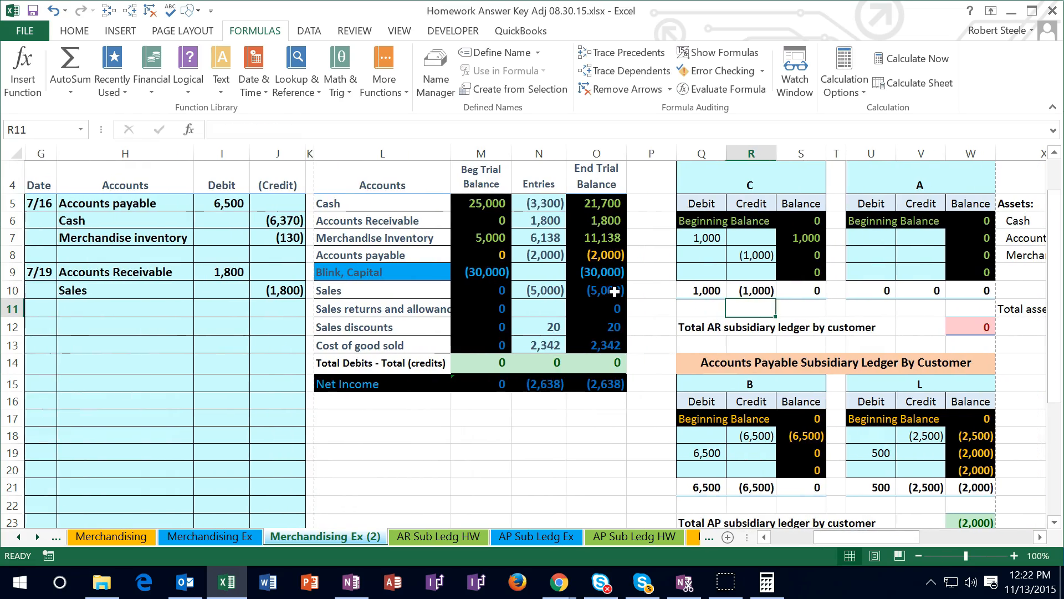
{"action": "key", "text": "Up"}
{"action": "key", "text": "Right"}
{"action": "key", "text": "Right"}
{"action": "key", "text": "Right"}
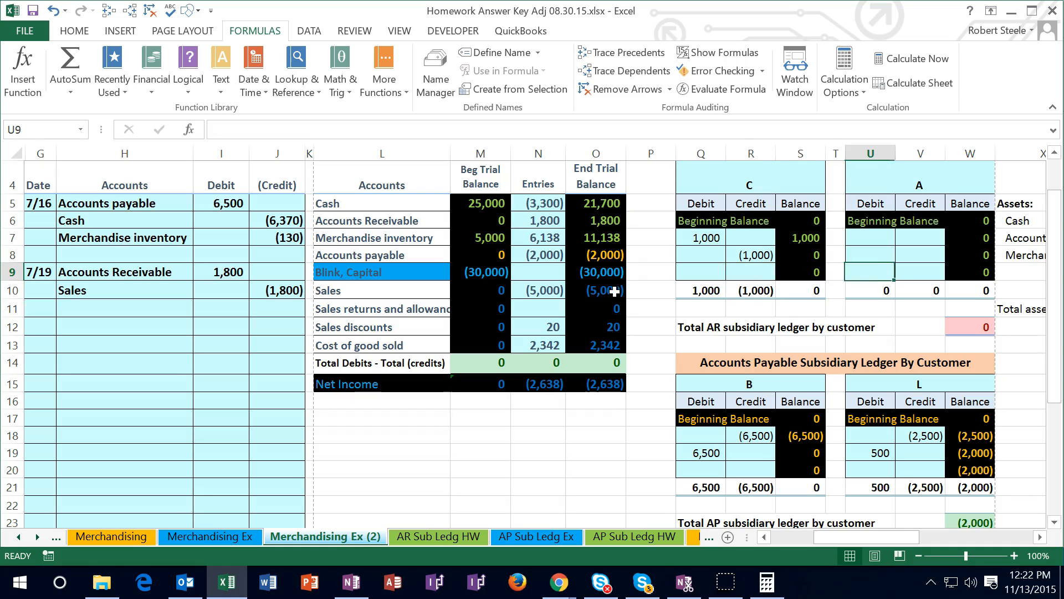
{"action": "key", "text": "Up"}
{"action": "key", "text": "Up"}
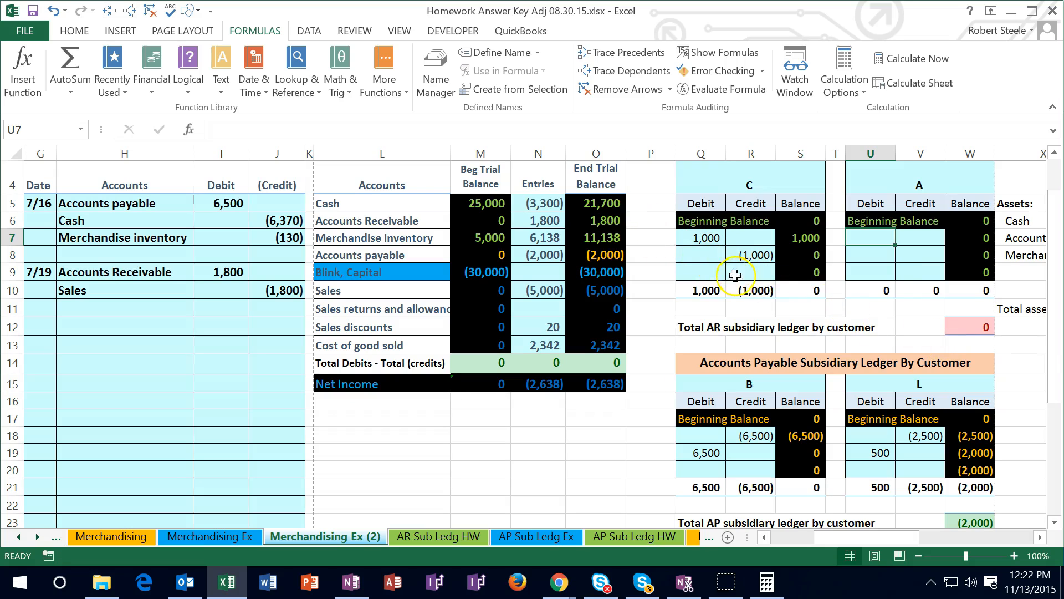
{"action": "type", "text": "="}
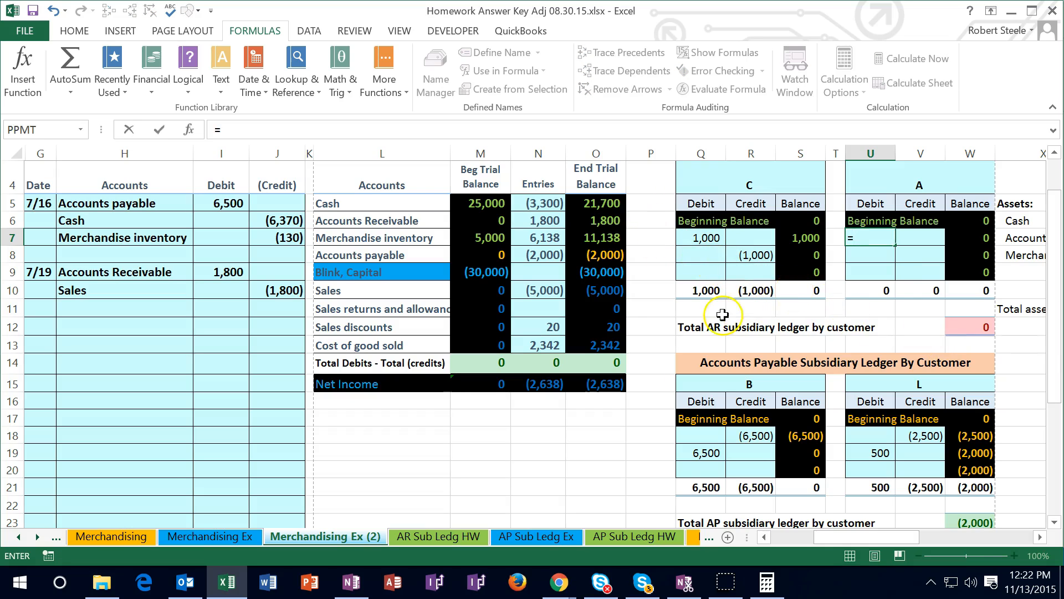
{"action": "left_click", "coordinate": [235, 272]}
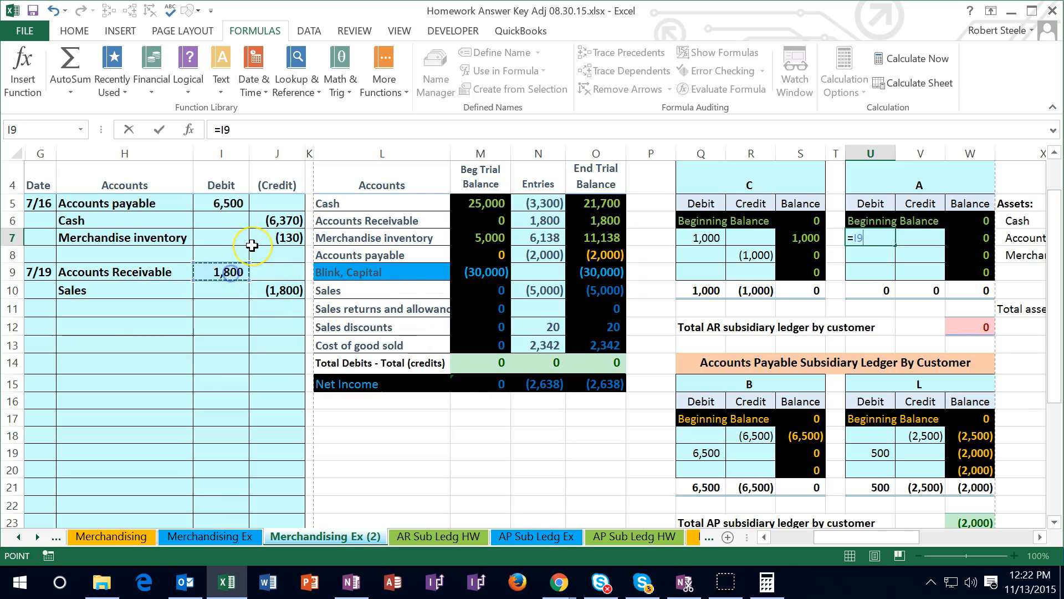
{"action": "key", "text": "Return"}
{"action": "left_click", "coordinate": [973, 329]}
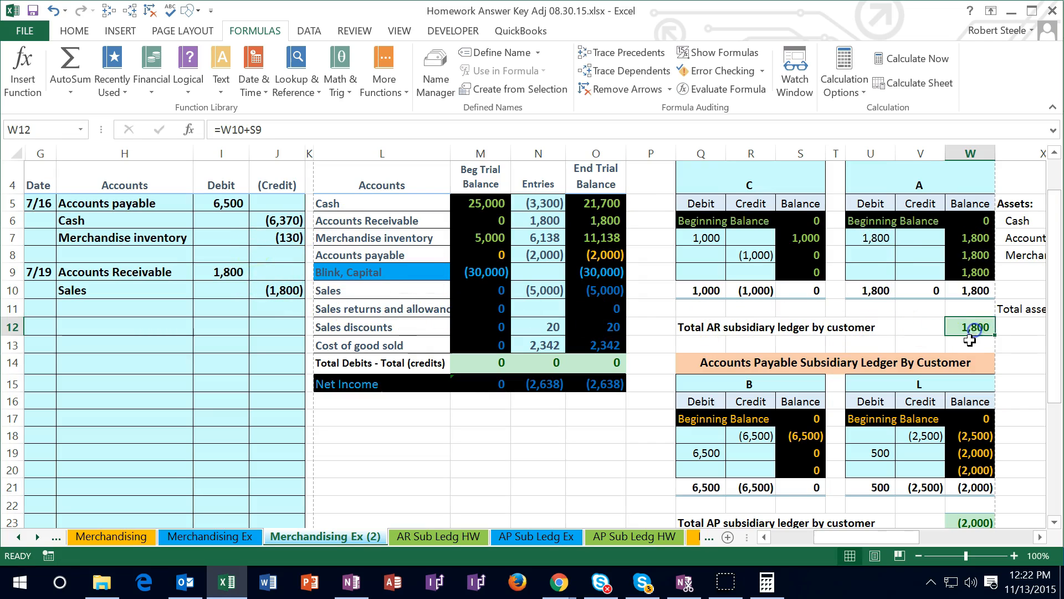
{"action": "left_click", "coordinate": [604, 220]}
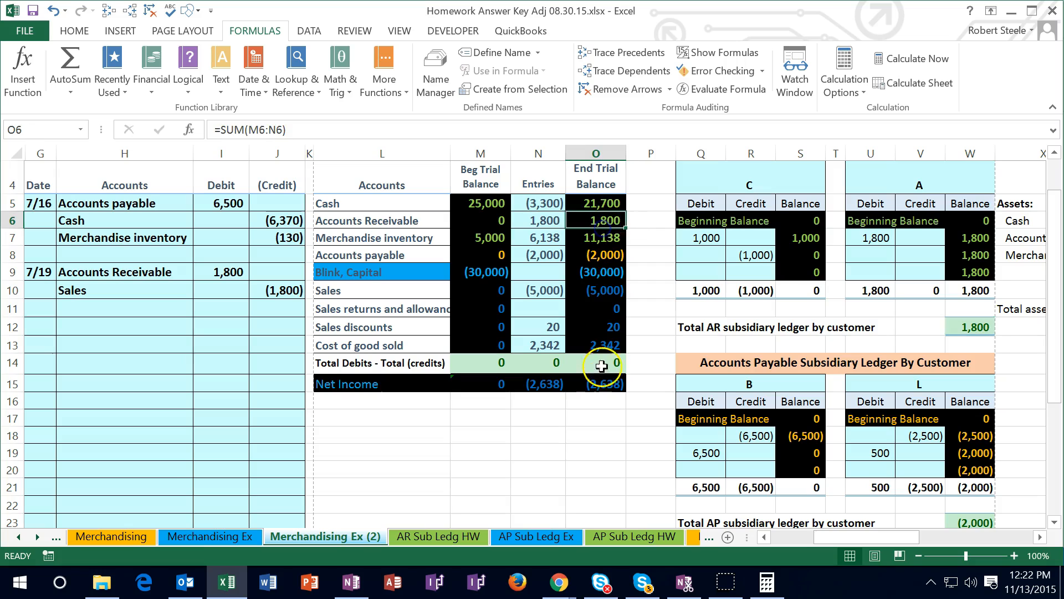
Copy the Merchandise inventory name from L7 into H13 as values only for the cost part of the 7/19 entry
{"action": "key", "text": "Left"}
{"action": "key", "text": "Left"}
{"action": "key", "text": "Left"}
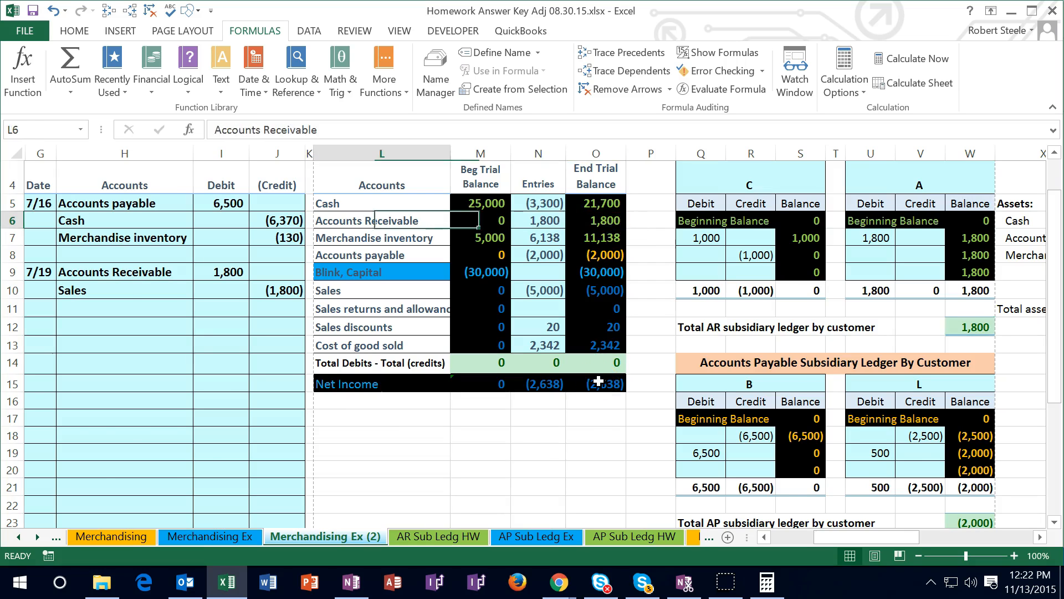
{"action": "key", "text": "Home"}
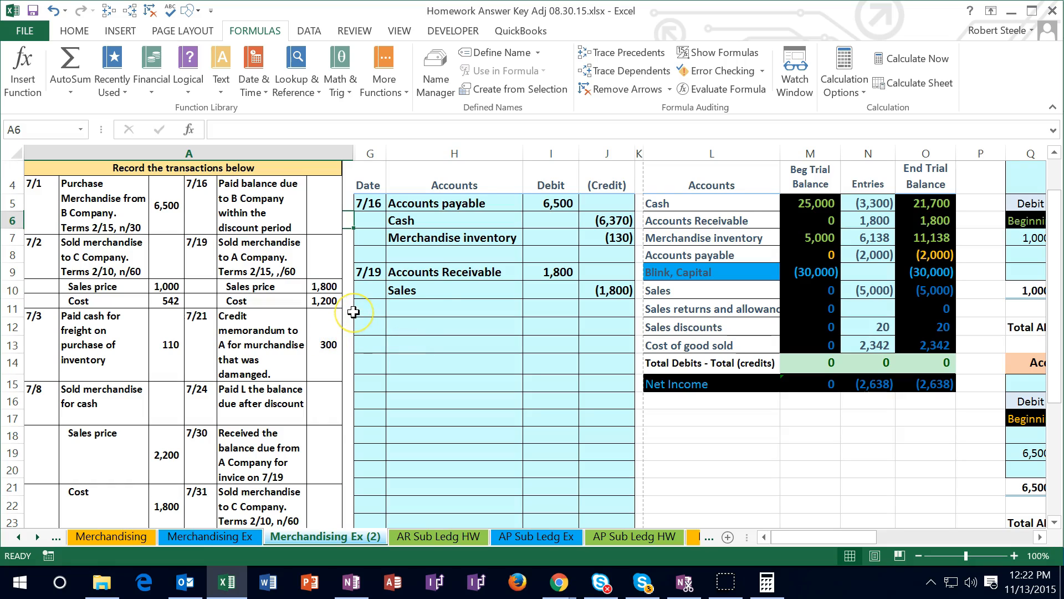
{"action": "left_click", "coordinate": [674, 237]}
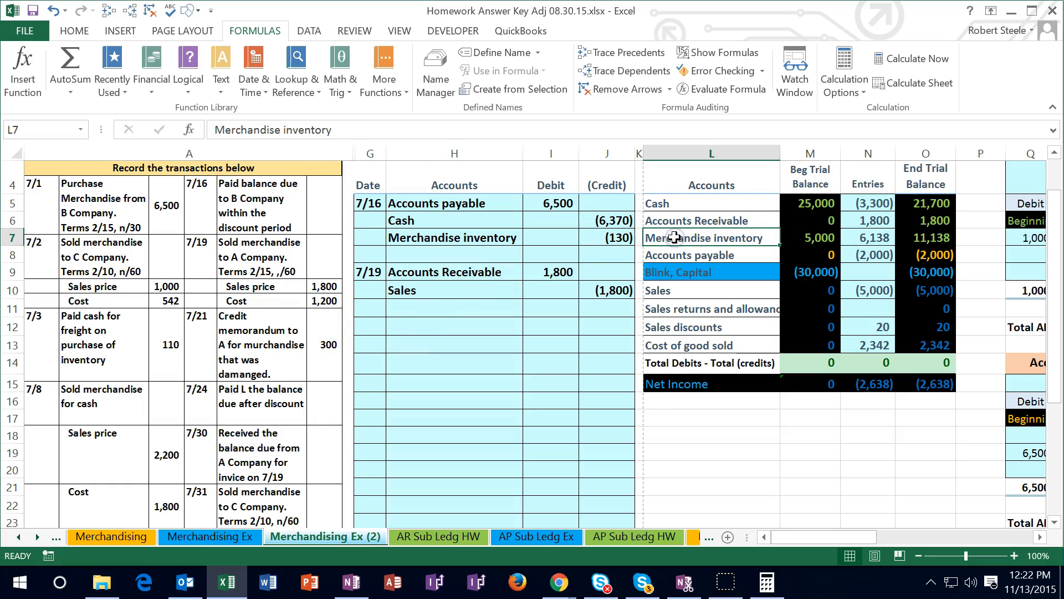
{"action": "left_click", "coordinate": [944, 236]}
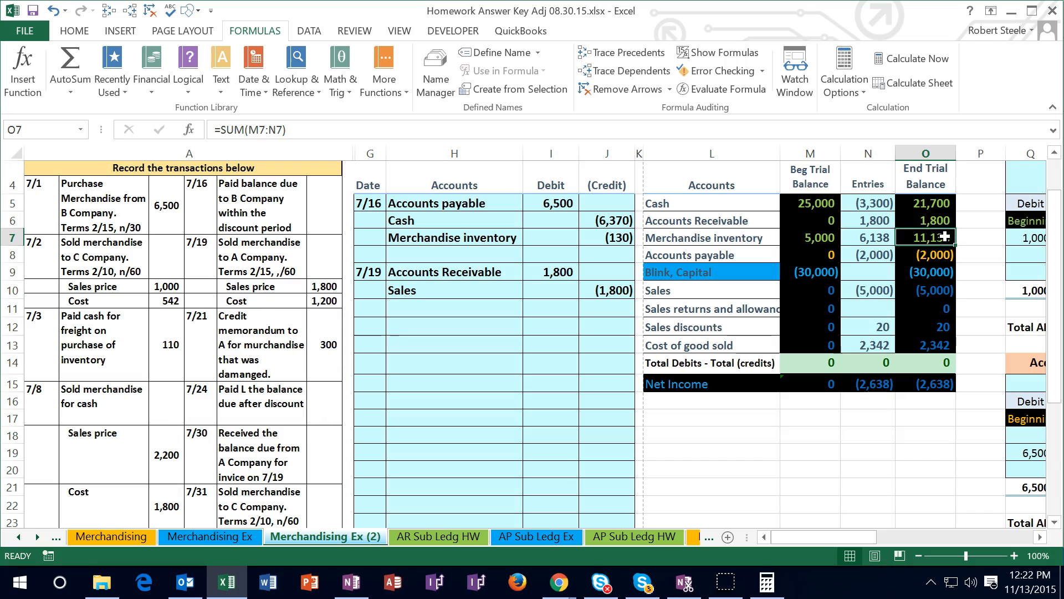
{"action": "right_click", "coordinate": [749, 240]}
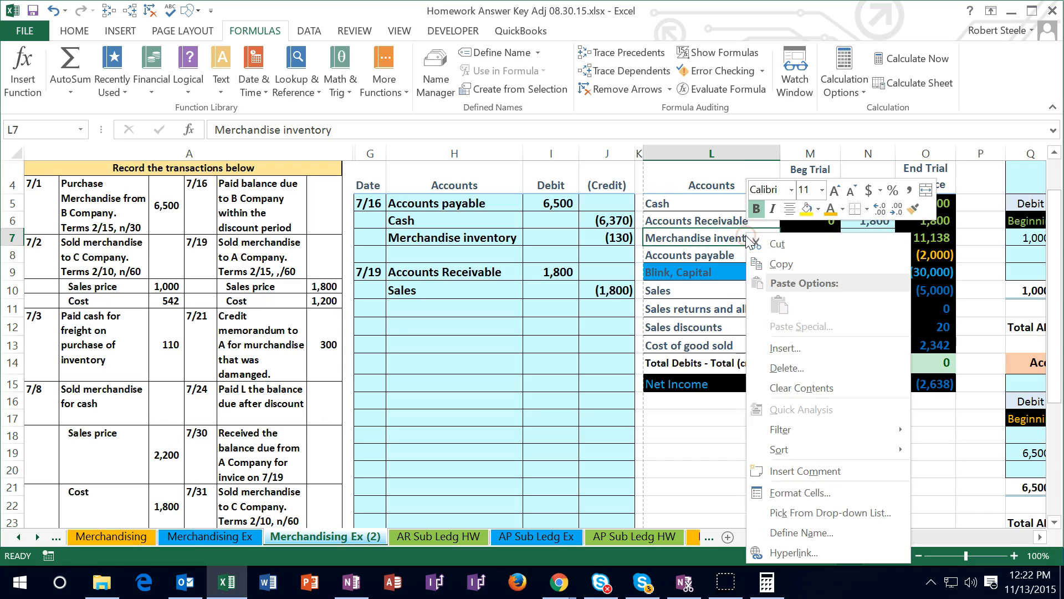
{"action": "left_click", "coordinate": [779, 264]}
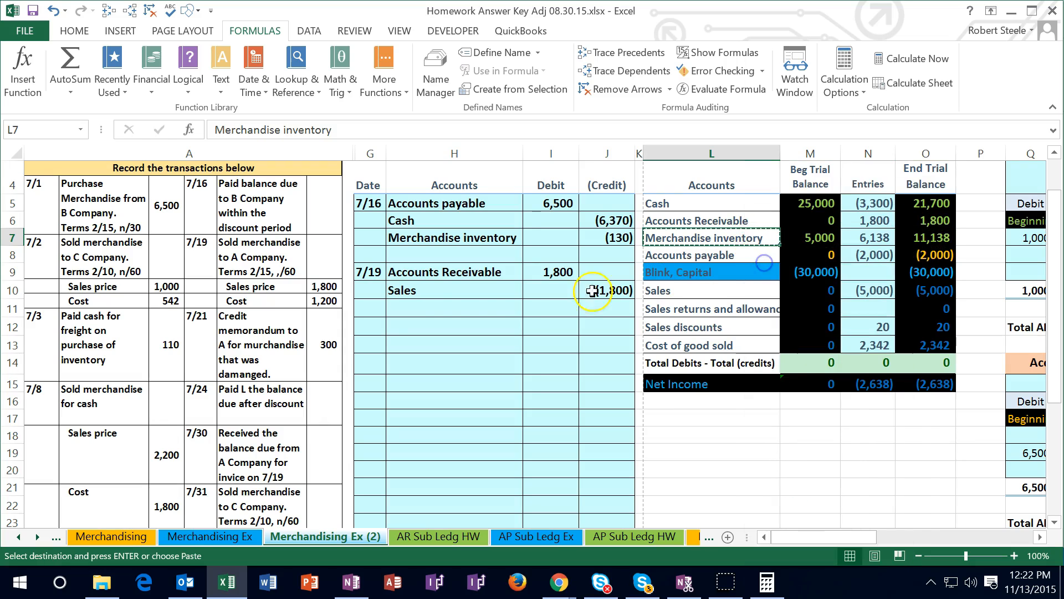
{"action": "left_click", "coordinate": [441, 311]}
{"action": "left_click", "coordinate": [441, 325]}
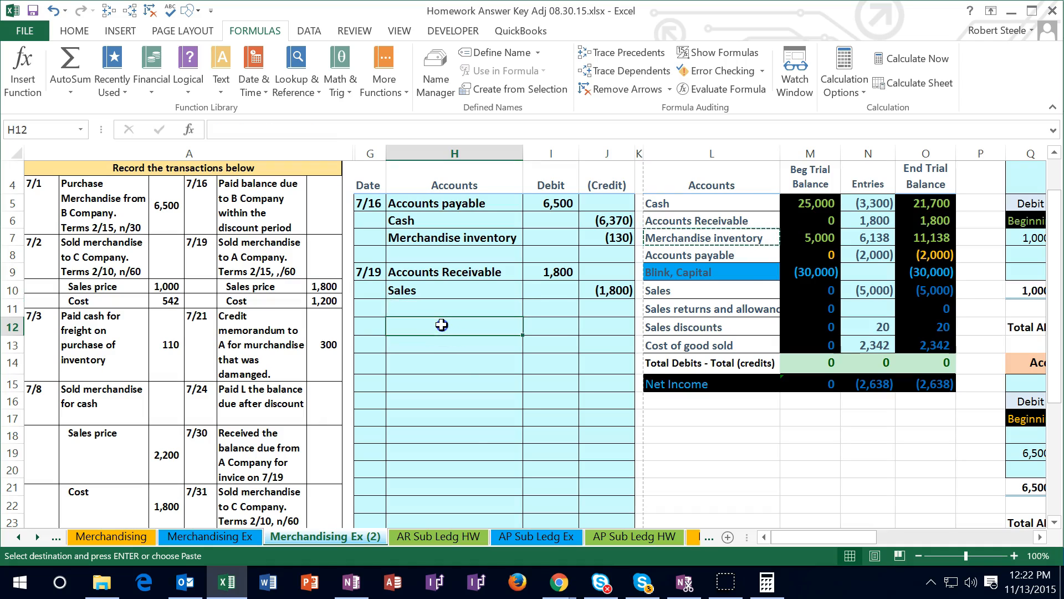
{"action": "left_click", "coordinate": [438, 343]}
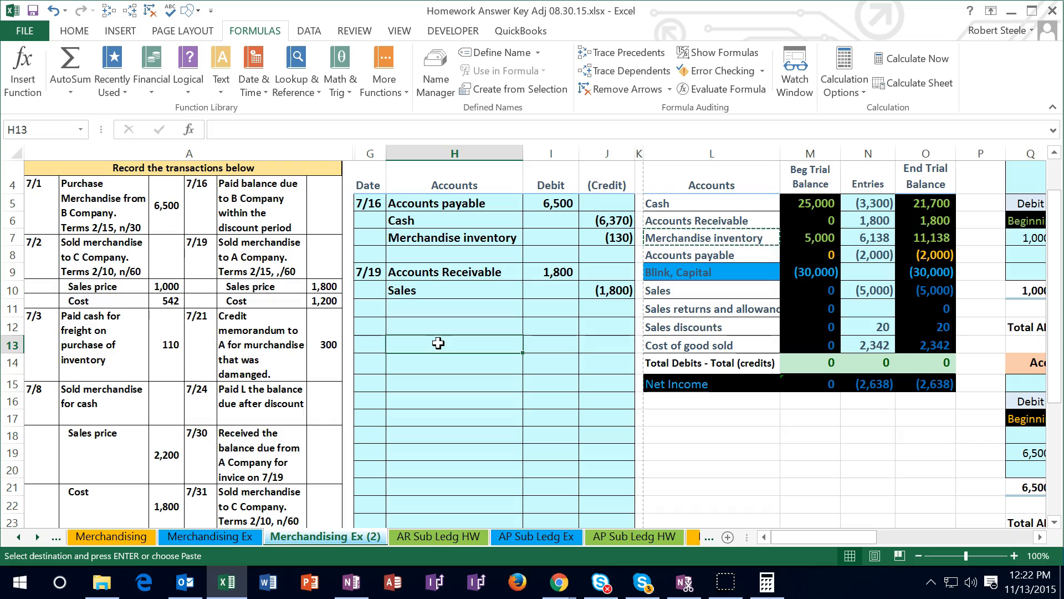
{"action": "right_click", "coordinate": [438, 342]}
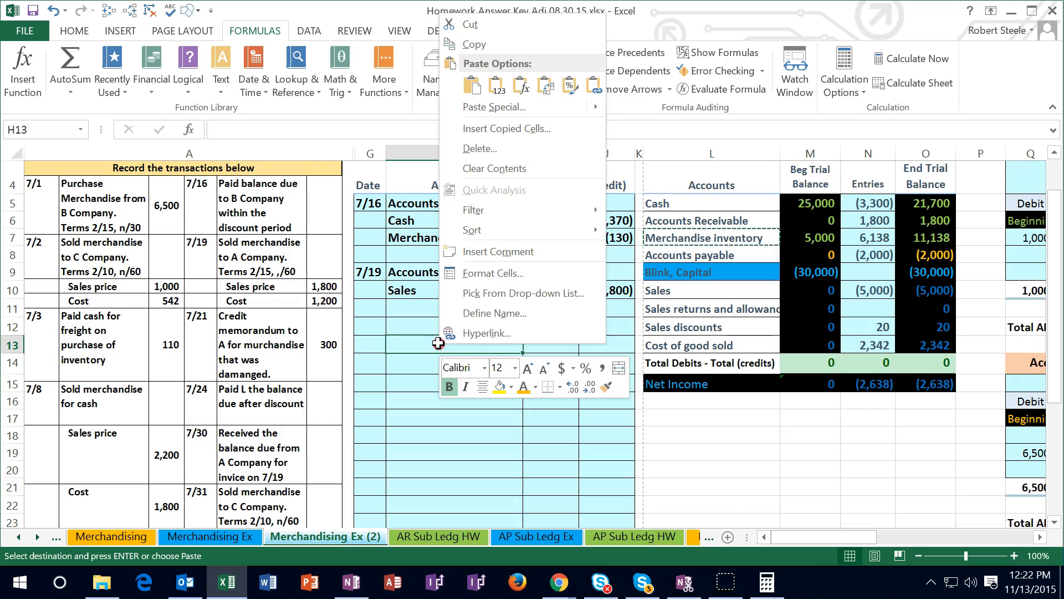
{"action": "left_click", "coordinate": [497, 84]}
Enter -1200 in J13 as the Merchandise inventory credit for the 7/19 sale
{"action": "left_click", "coordinate": [598, 343]}
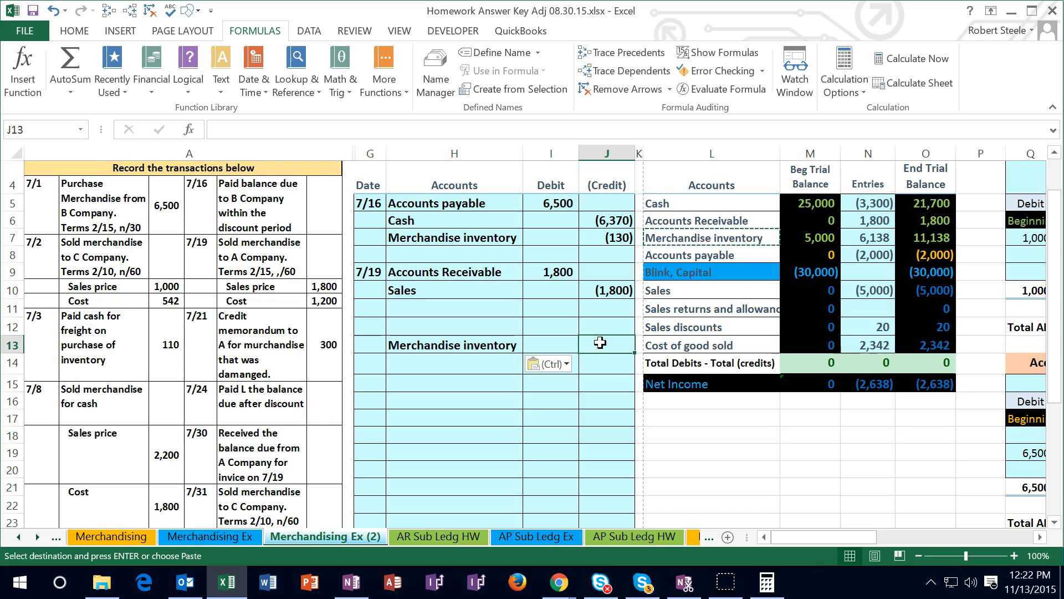
{"action": "type", "text": "-"}
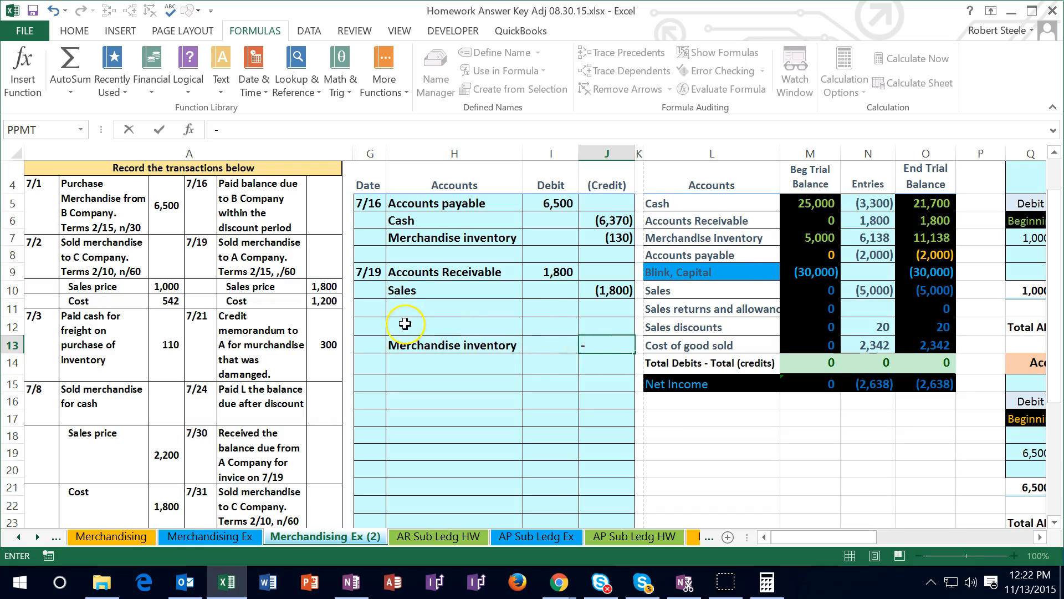
{"action": "type", "text": "12"}
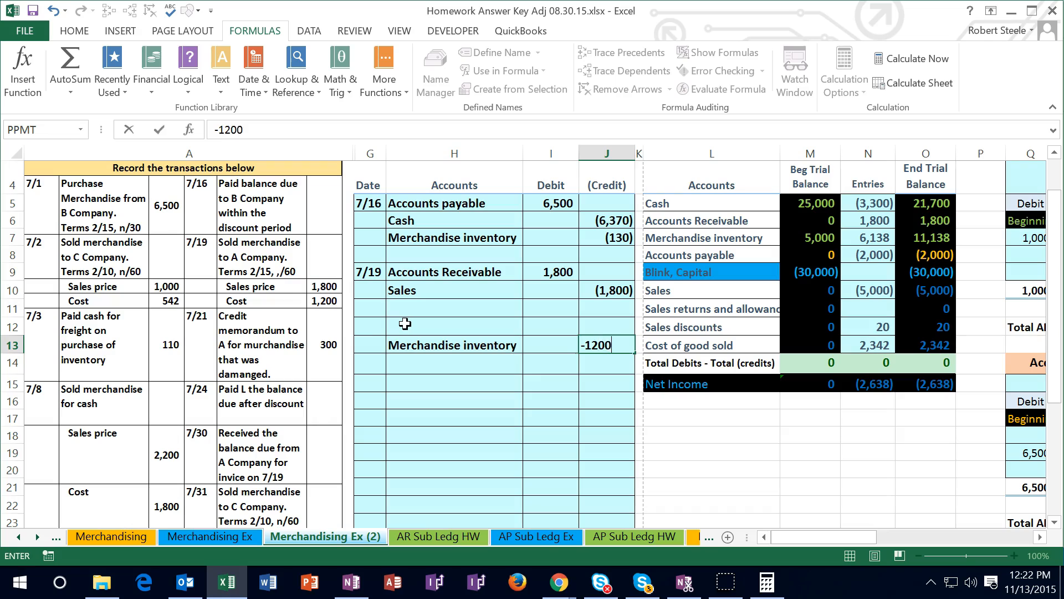
{"action": "type", "text": "00"}
{"action": "key", "text": "Return"}
Fill the 7/19 cost debit in I12 with a formula that takes the negative of J13
{"action": "key", "text": "Left"}
{"action": "key", "text": "Up"}
{"action": "key", "text": "Up"}
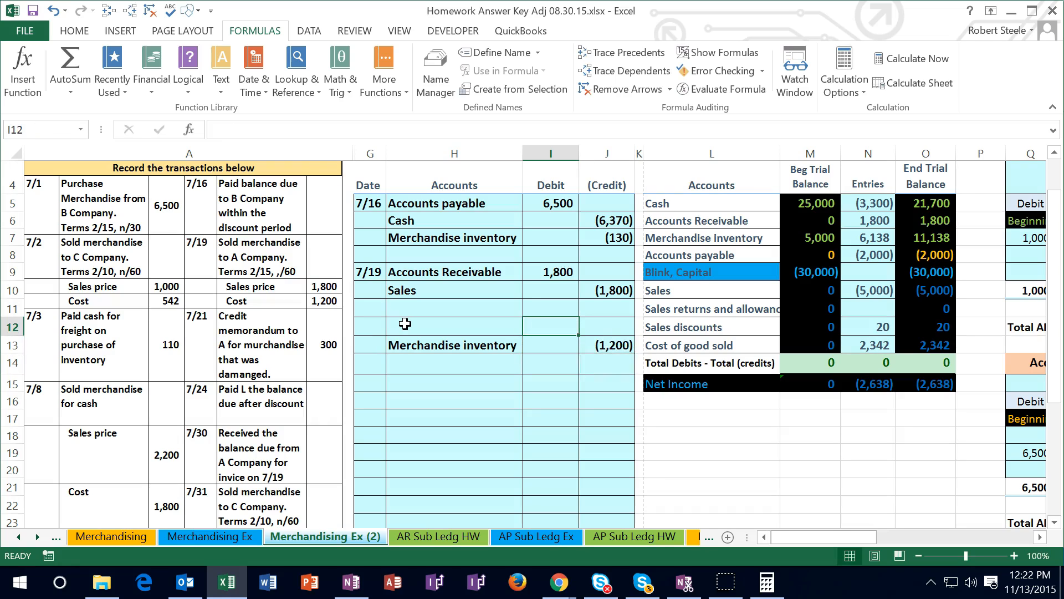
{"action": "type", "text": "-"}
{"action": "key", "text": "Down"}
{"action": "key", "text": "Right"}
{"action": "key", "text": "Return"}
{"action": "key", "text": "Up"}
Copy the Cost of good sold name from L13 into H12 as values only for the 7/19 cost debit
{"action": "left_click", "coordinate": [484, 331]}
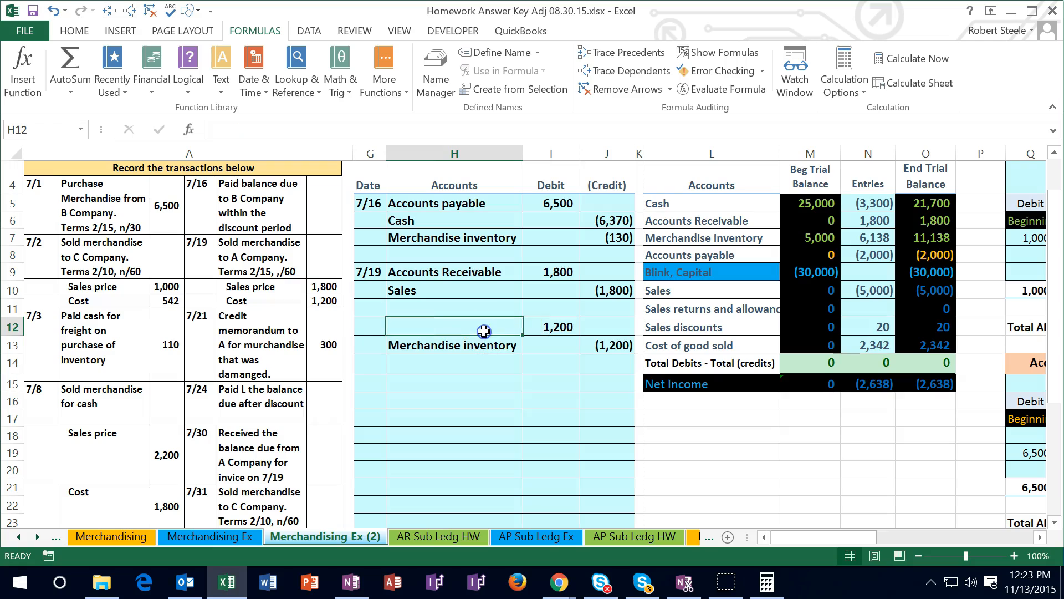
{"action": "left_click", "coordinate": [485, 344]}
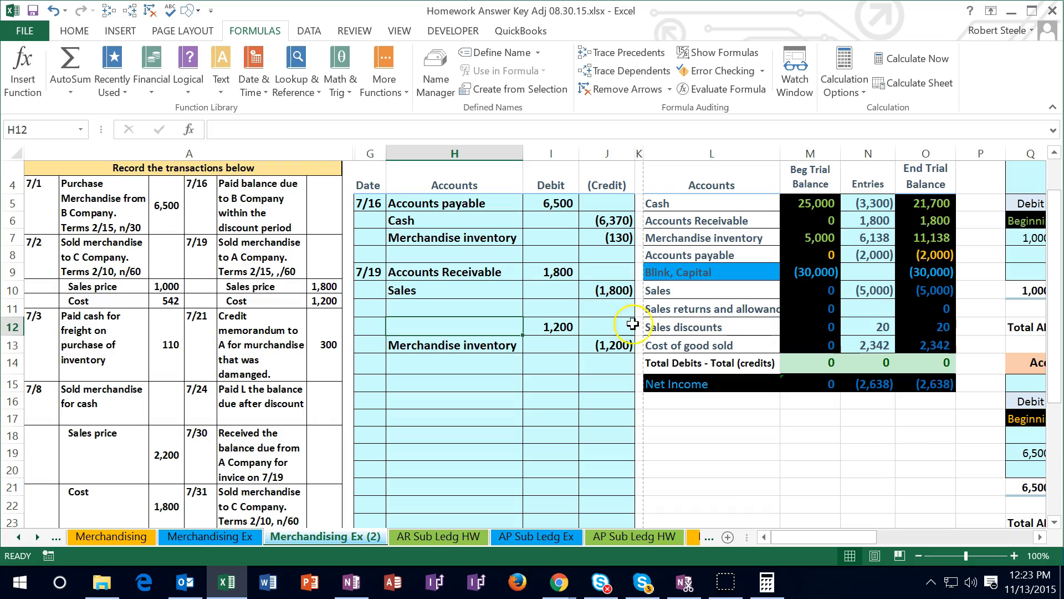
{"action": "left_click", "coordinate": [668, 340]}
{"action": "right_click", "coordinate": [669, 341]}
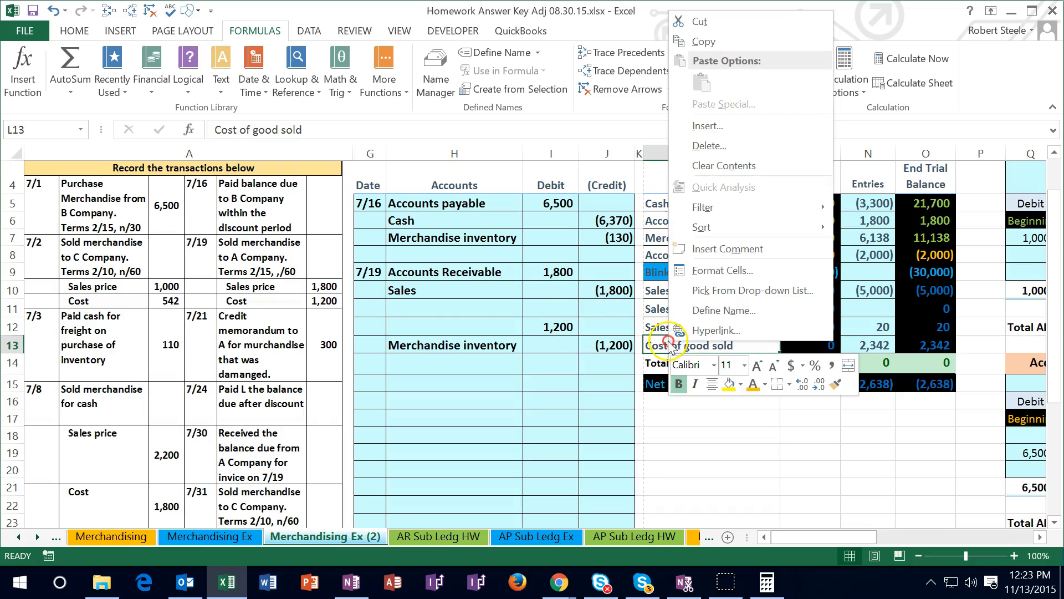
{"action": "left_click", "coordinate": [704, 42]}
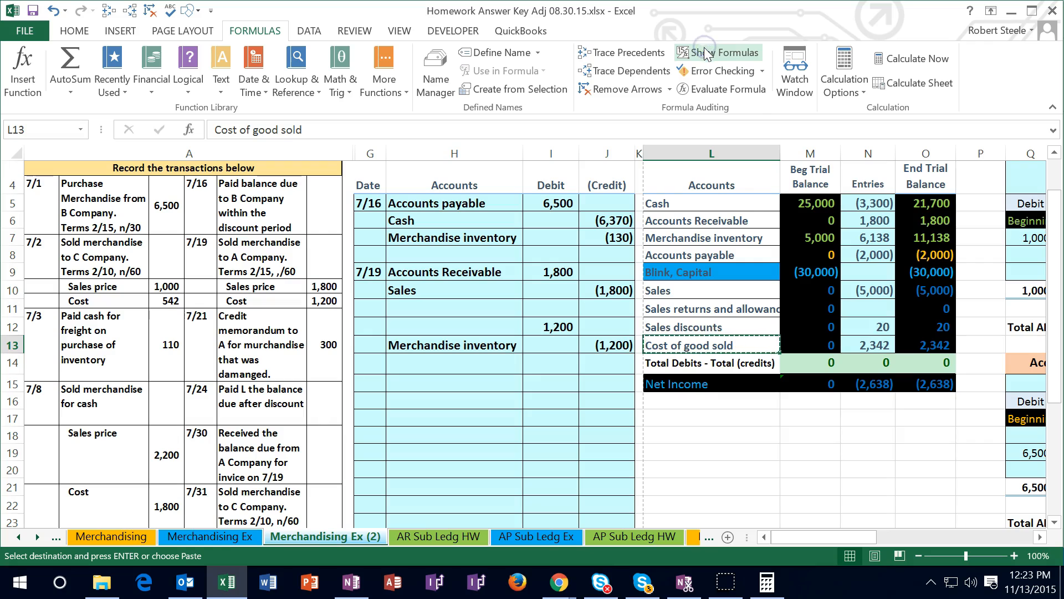
{"action": "right_click", "coordinate": [482, 327]}
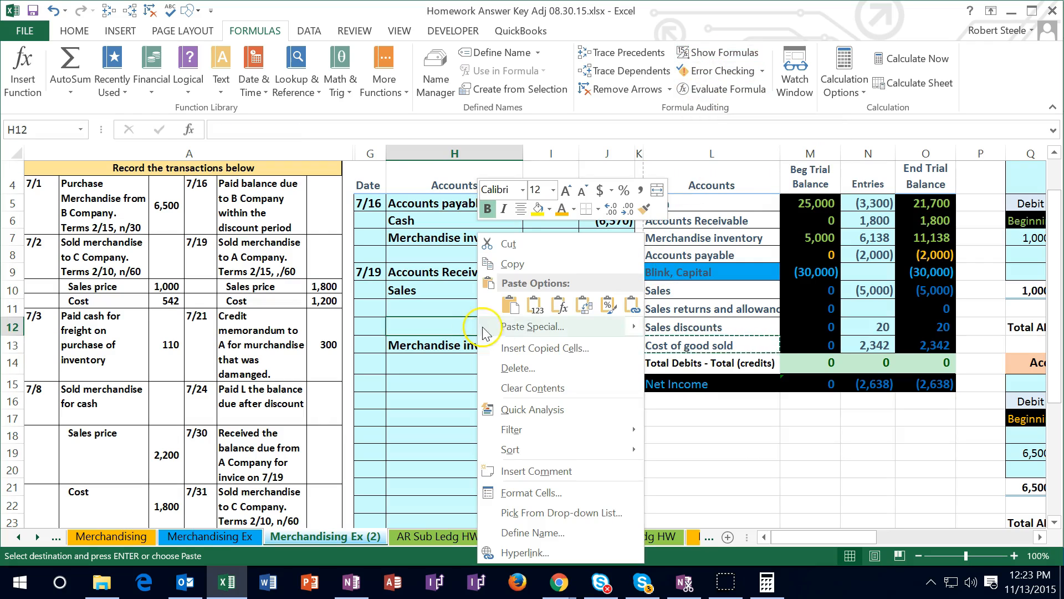
{"action": "left_click", "coordinate": [534, 304]}
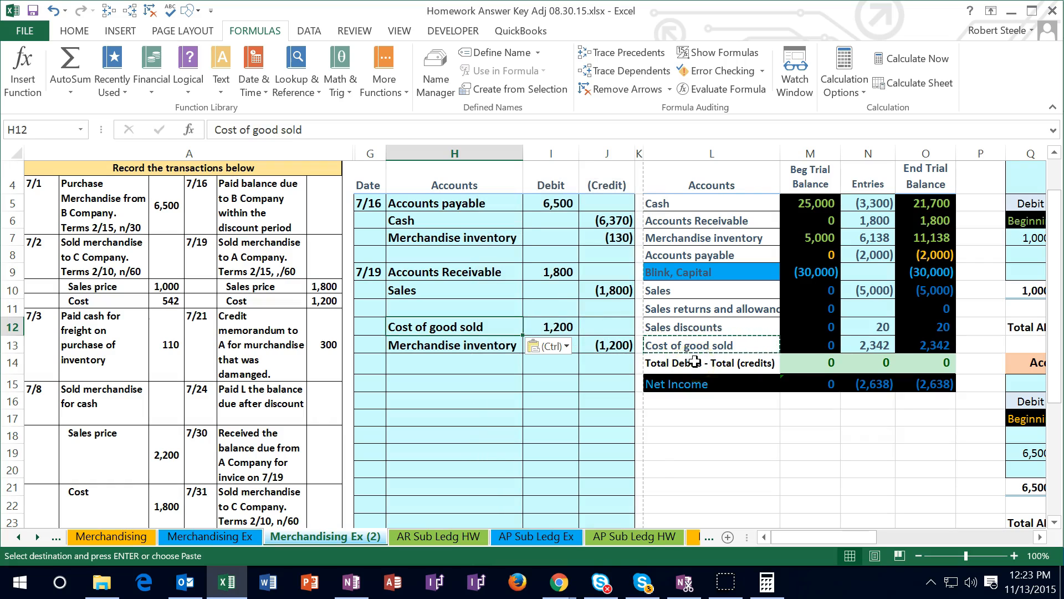
Post the 7/19 cost debit to the trial balance by adding I12 to the Cost of good sold entries formula in N13
{"action": "left_click", "coordinate": [866, 349]}
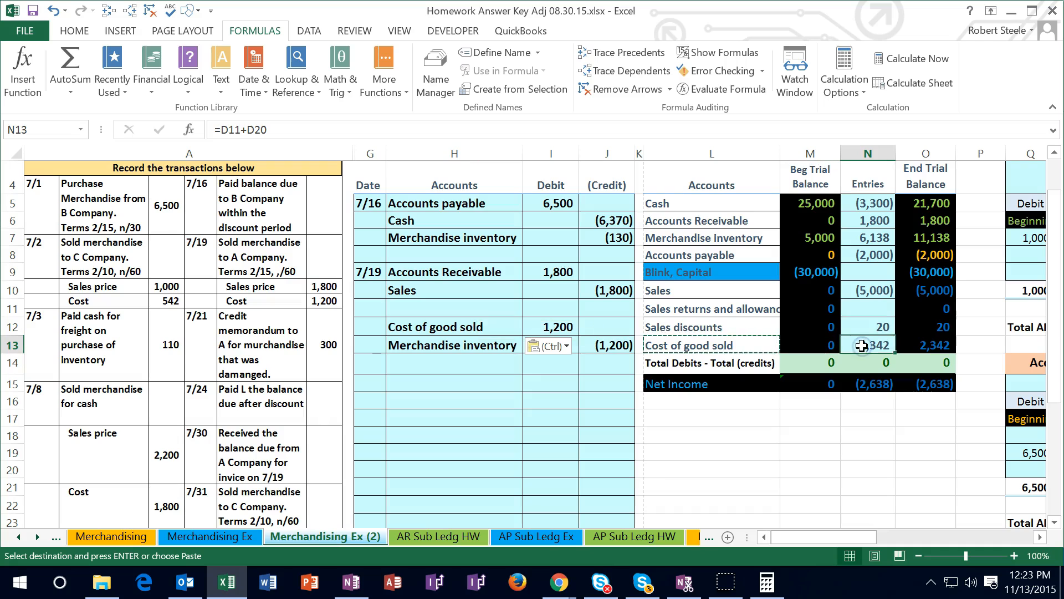
{"action": "double_click", "coordinate": [874, 345]}
{"action": "left_click", "coordinate": [911, 345]}
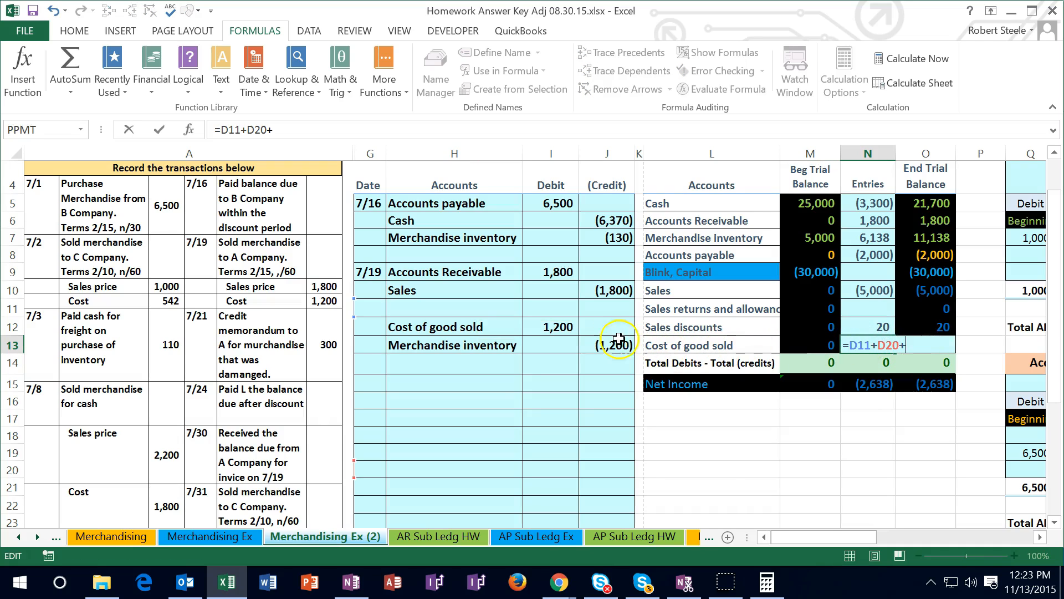
{"action": "left_click", "coordinate": [555, 328]}
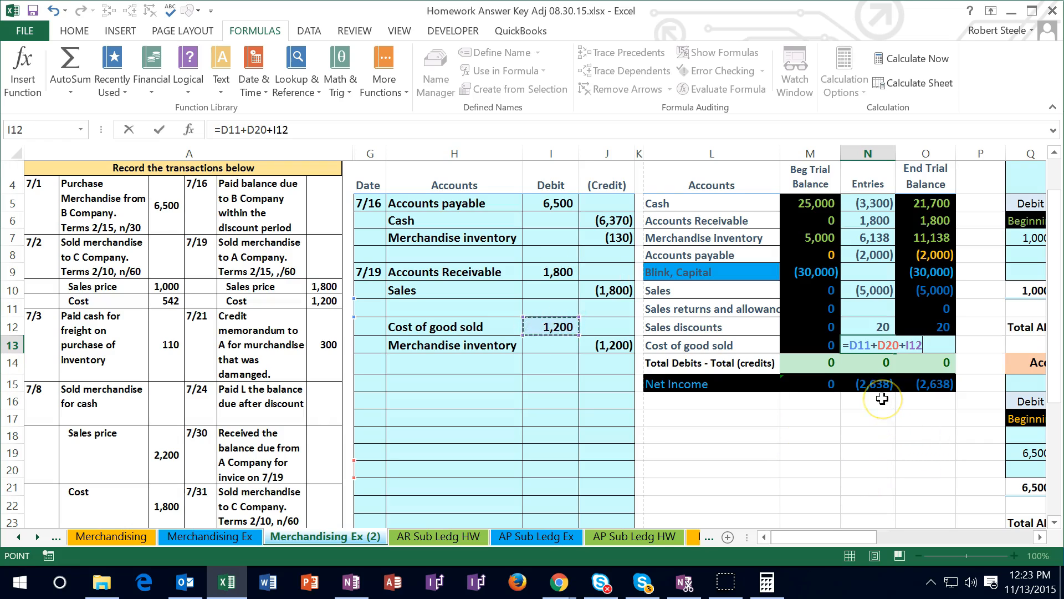
{"action": "key", "text": "Return"}
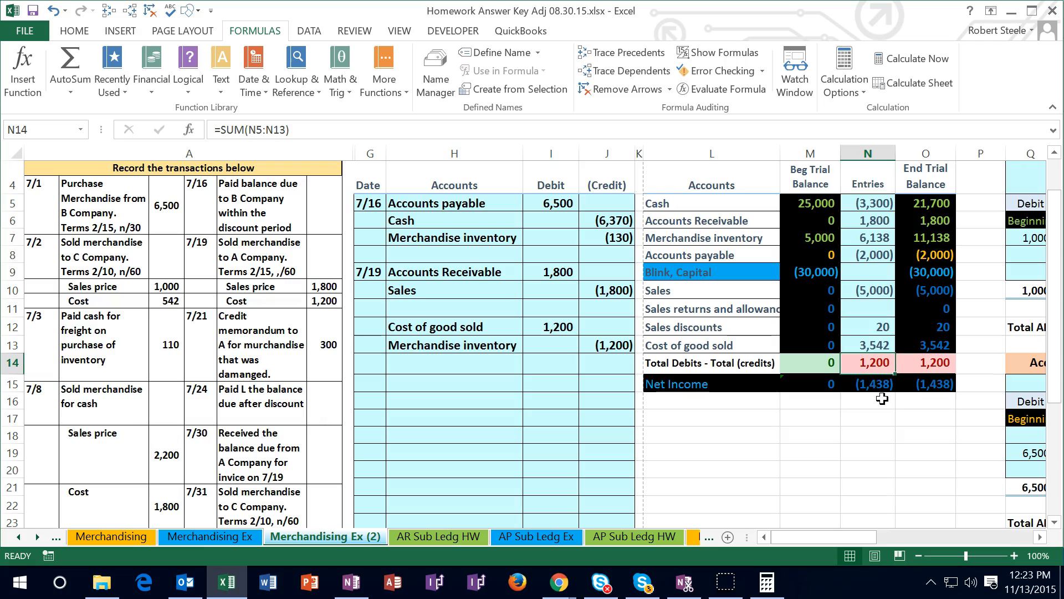
Check the sum of the income accounts in O10:O13 against the Net Income figure in O15
{"action": "left_click", "coordinate": [927, 291]}
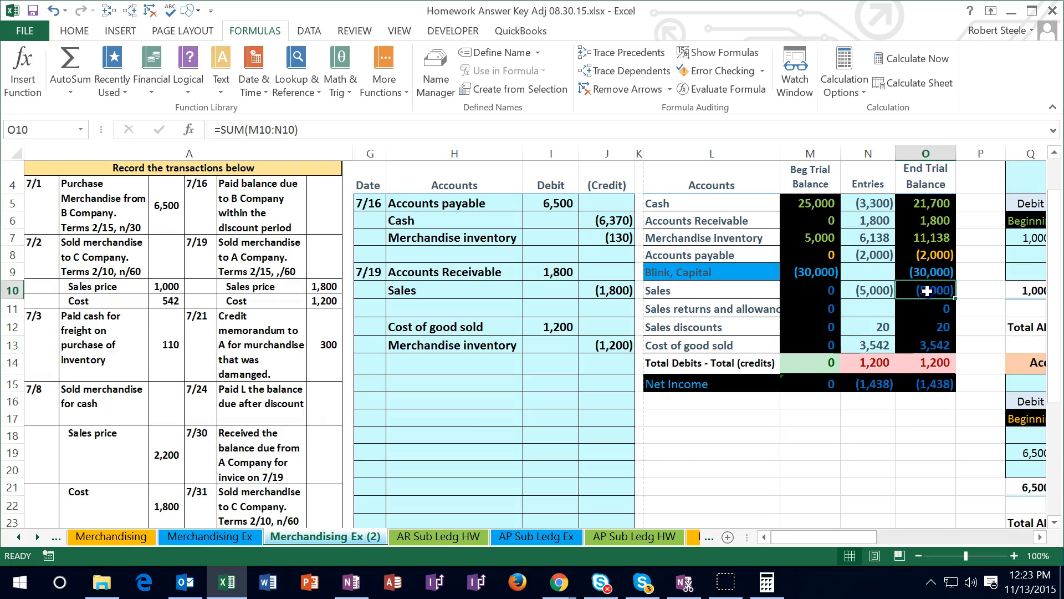
{"action": "left_click_drag", "start_coordinate": [927, 297], "coordinate": [931, 344]}
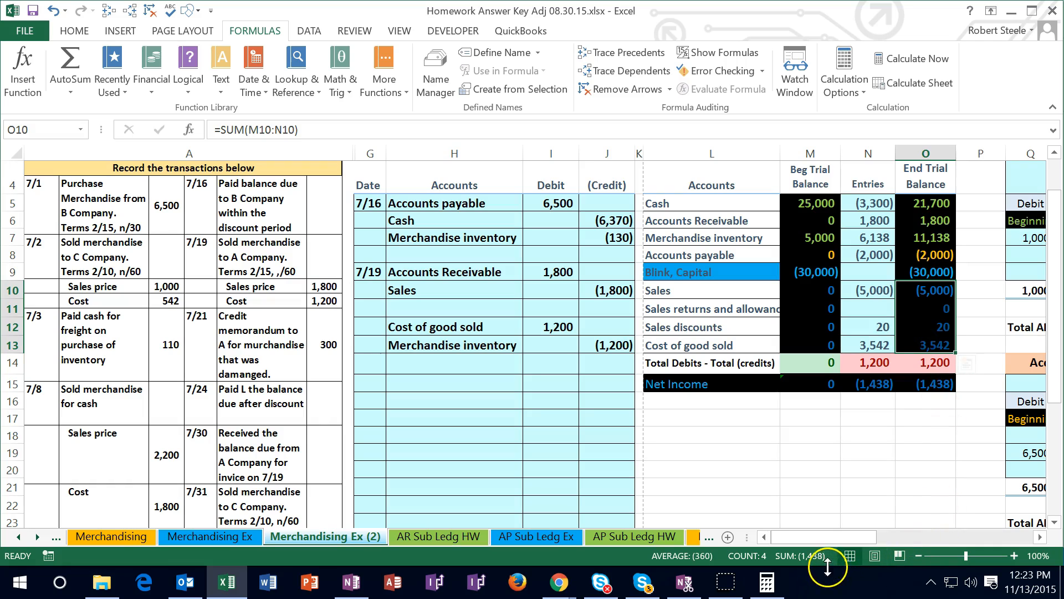
{"action": "left_click", "coordinate": [796, 462]}
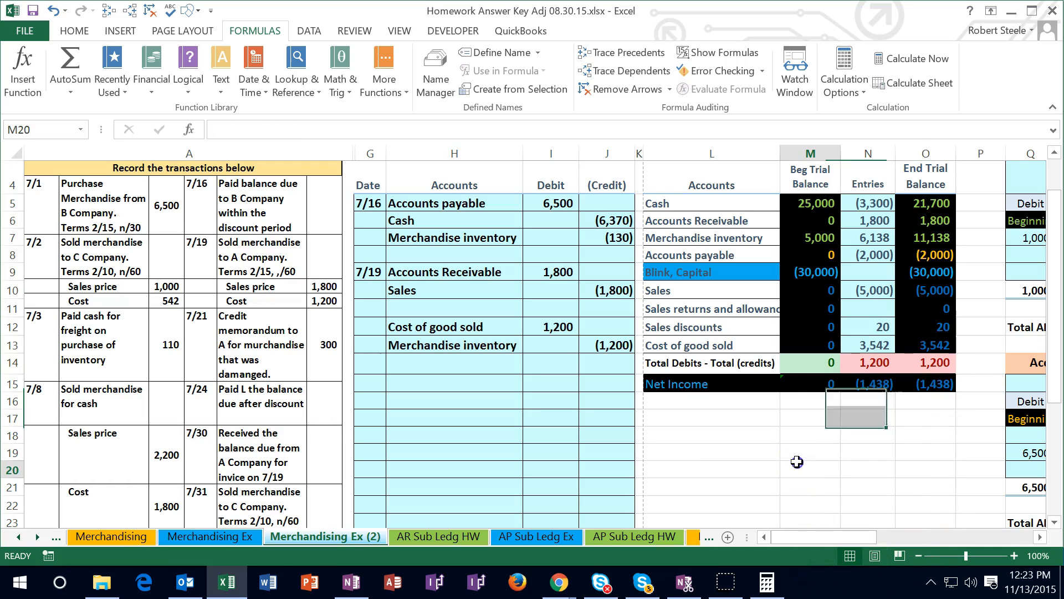
Post the 7/19 inventory credit to the trial balance by adding J13 to the Merchandise inventory entries formula in N7
{"action": "double_click", "coordinate": [862, 242]}
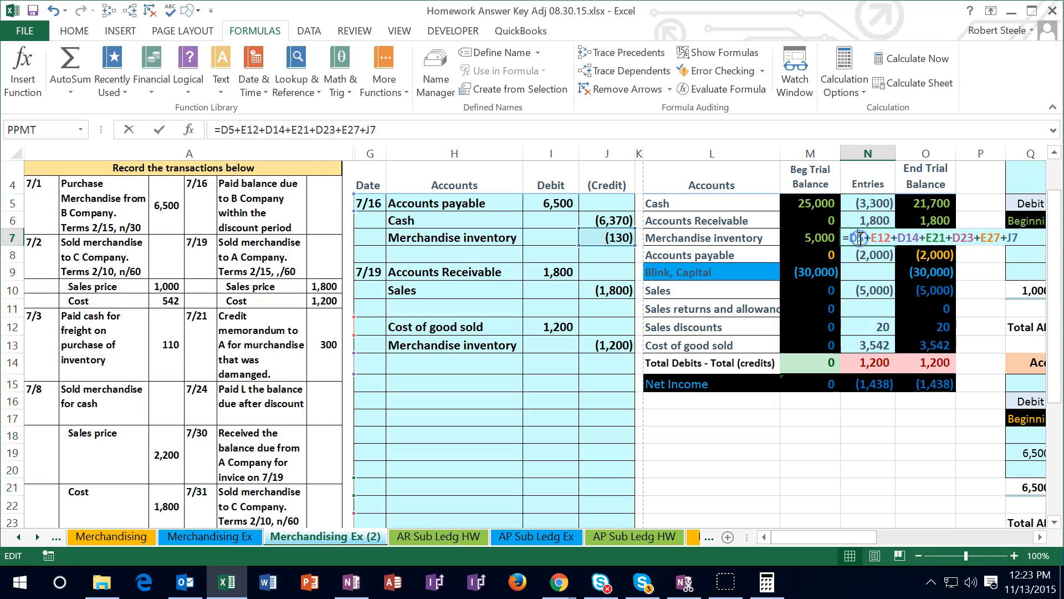
{"action": "left_click", "coordinate": [1027, 237]}
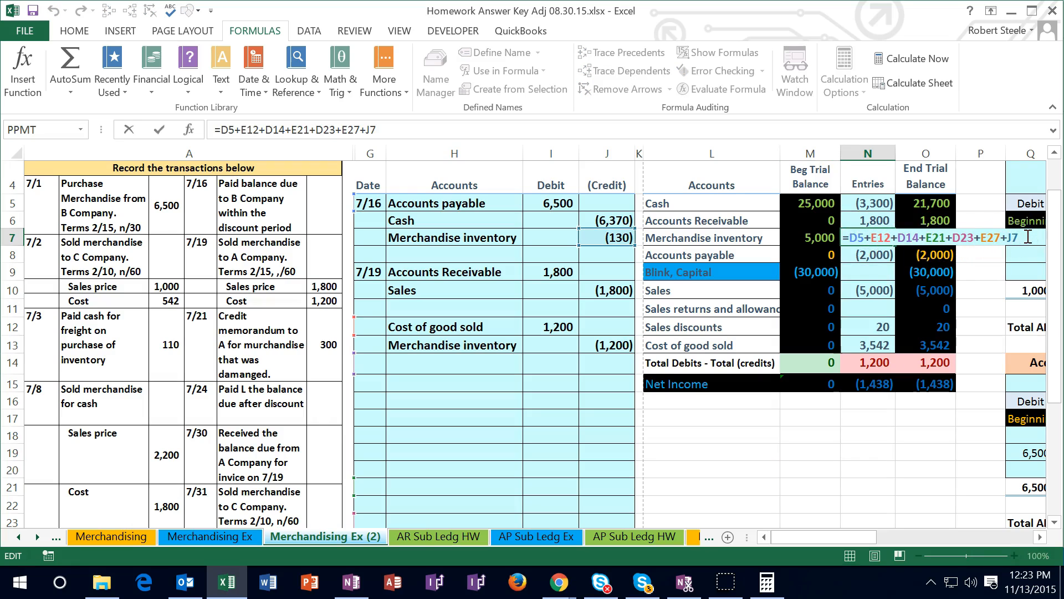
{"action": "type", "text": "+"}
{"action": "left_click", "coordinate": [617, 348]}
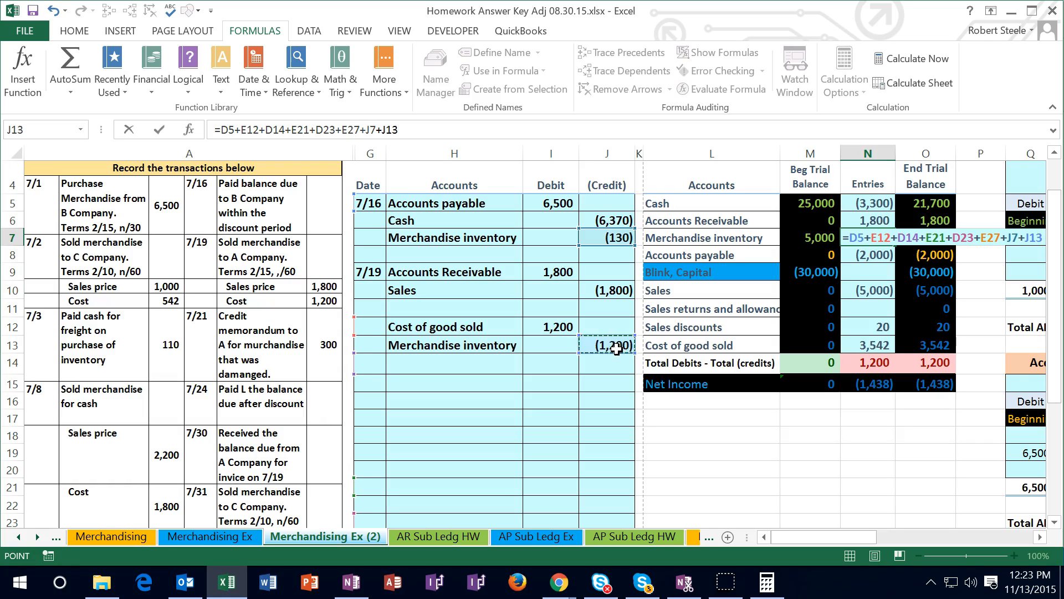
{"action": "key", "text": "Return"}
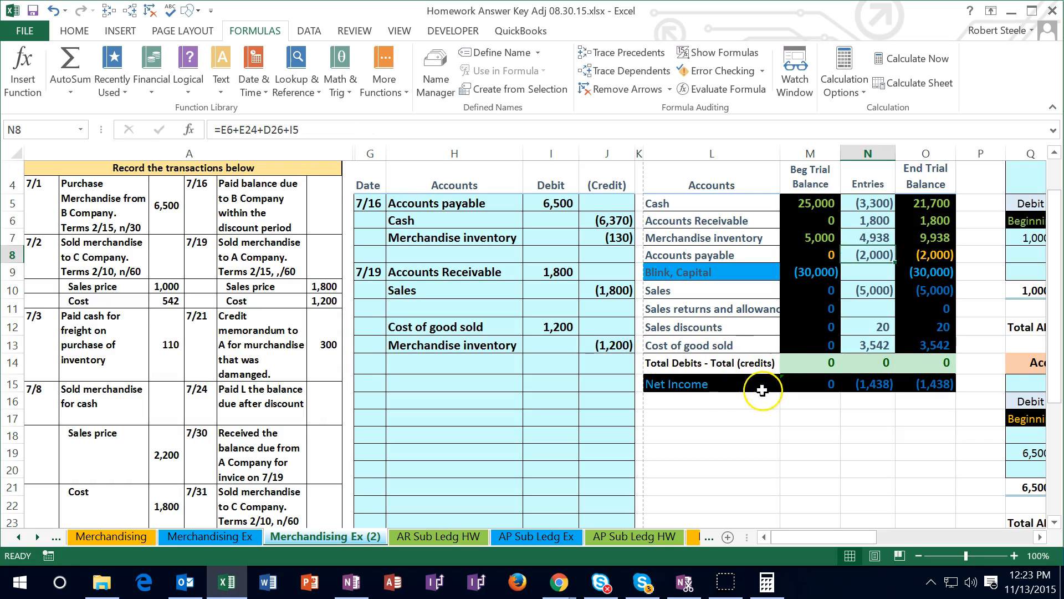
Start the credit memorandum entry for A Company by entering the date 7/21 in G15
{"action": "left_click_drag", "start_coordinate": [613, 290], "coordinate": [559, 323]}
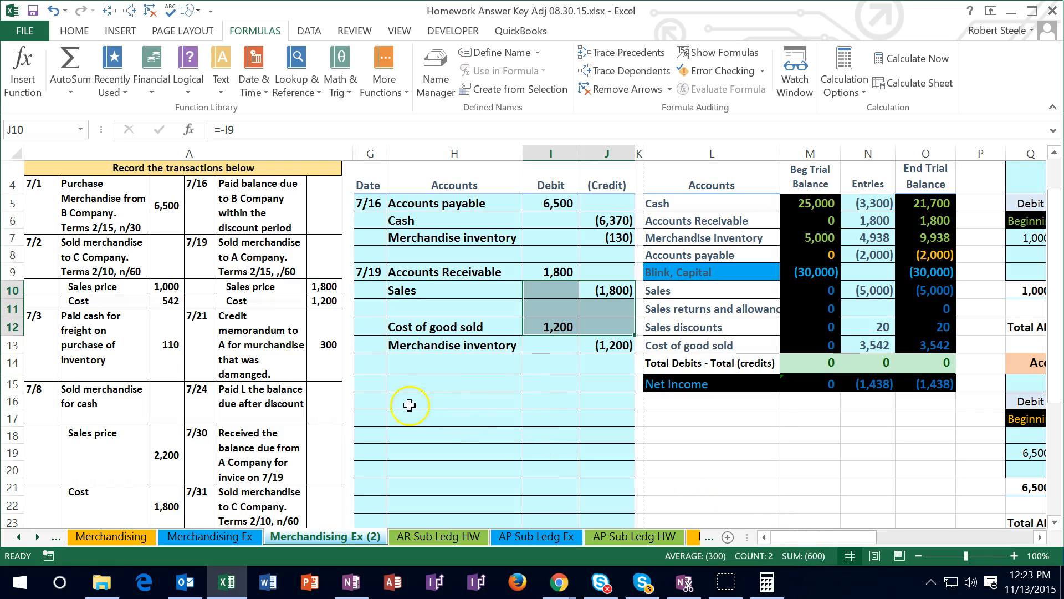
{"action": "left_click", "coordinate": [375, 382]}
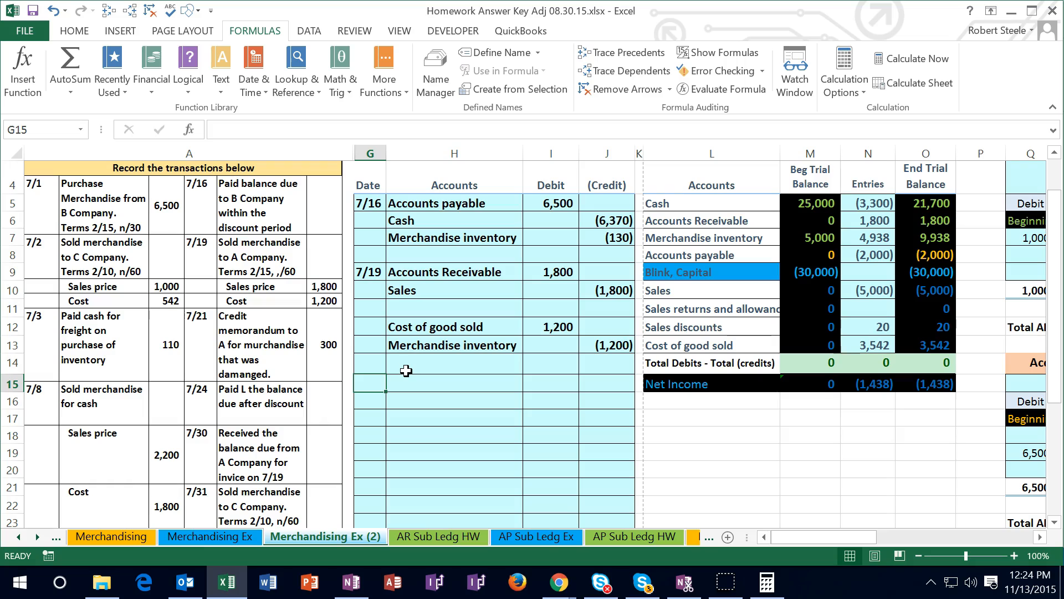
{"action": "type", "text": "7/21"}
{"action": "key", "text": "Return"}
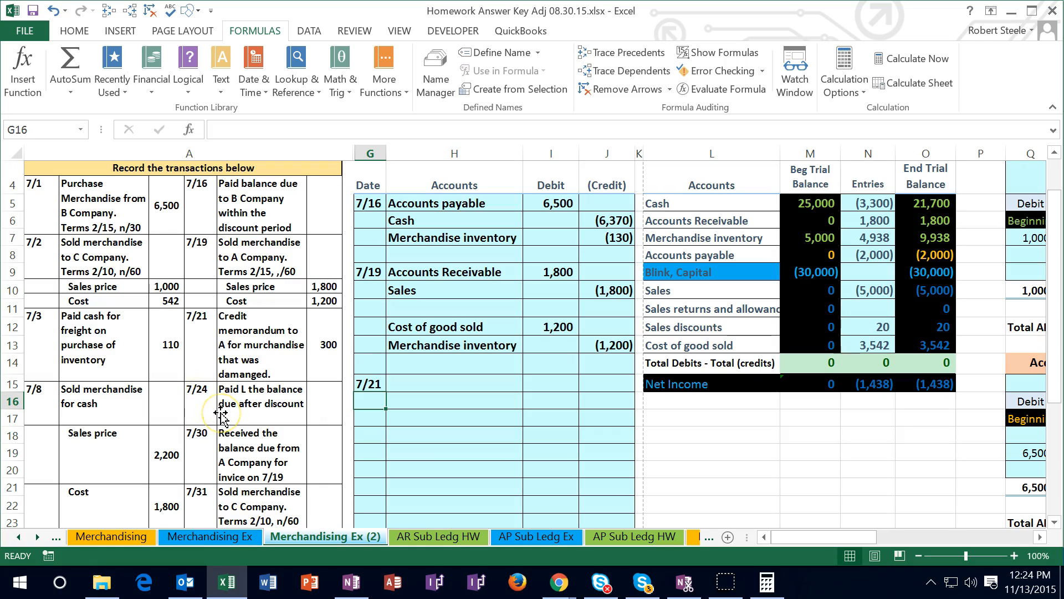
{"action": "left_click", "coordinate": [409, 382]}
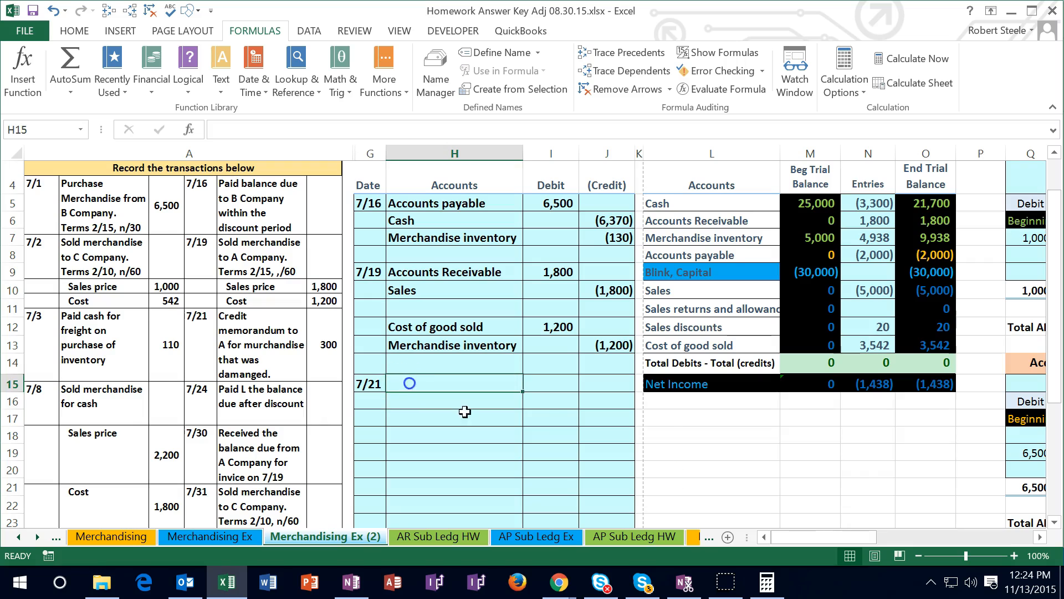
Review A's subsidiary ledger and copy the Accounts Receivable name from L6 into H16 as values only for the 7/21 credit
{"action": "left_click_drag", "start_coordinate": [887, 540], "coordinate": [881, 540]}
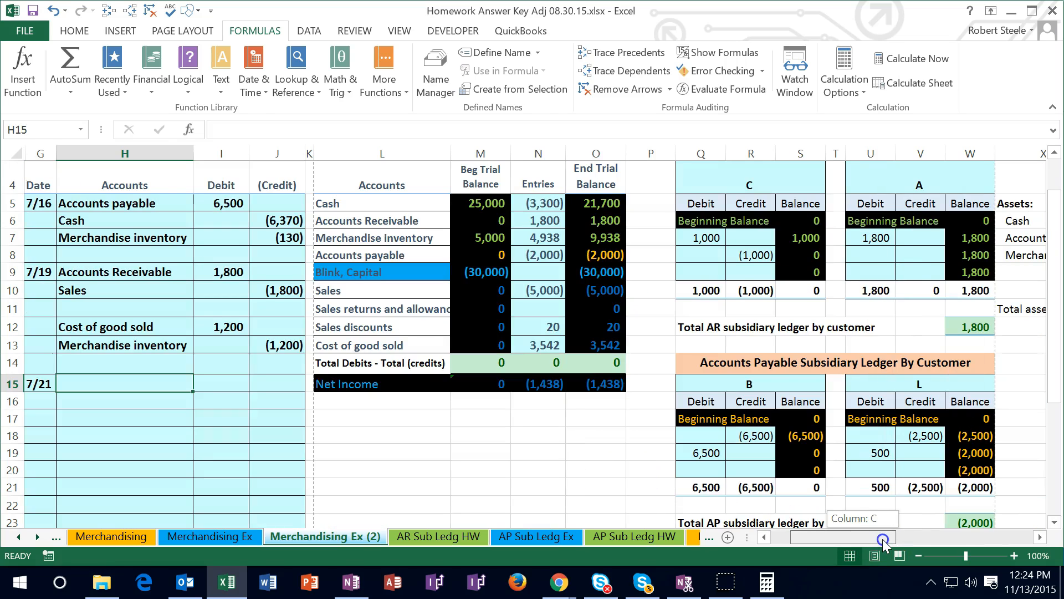
{"action": "scroll", "coordinate": [858, 510], "scroll_direction": "up", "scroll_amount": 1}
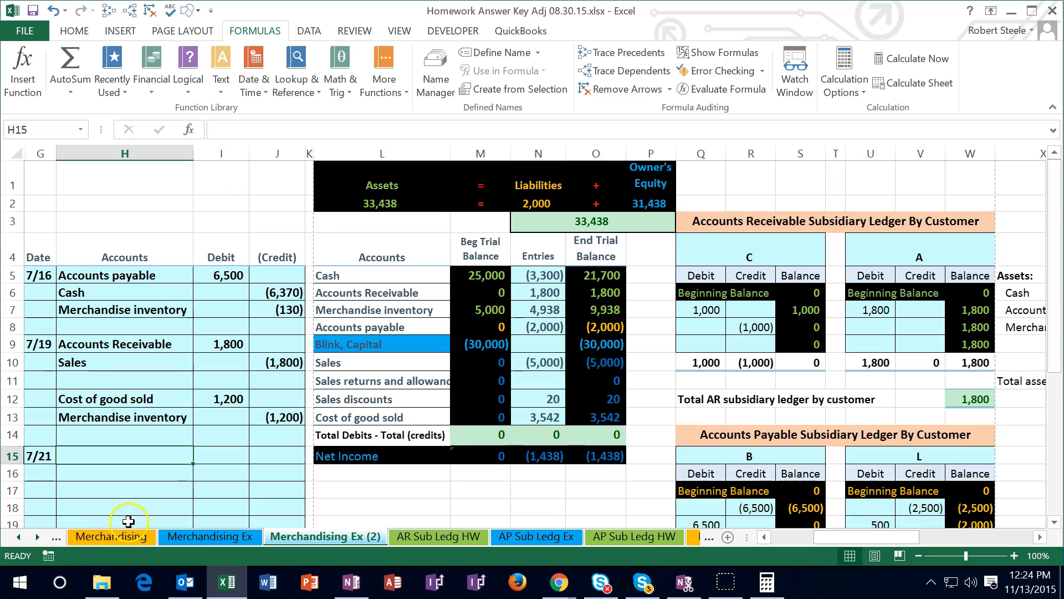
{"action": "left_click_drag", "start_coordinate": [846, 546], "coordinate": [790, 544]}
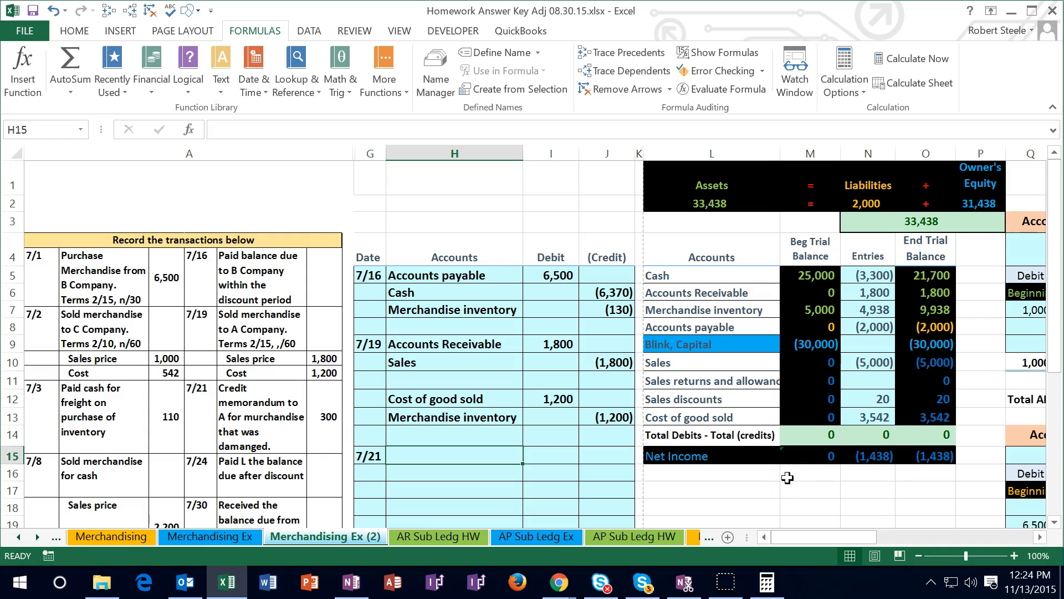
{"action": "left_click", "coordinate": [923, 295]}
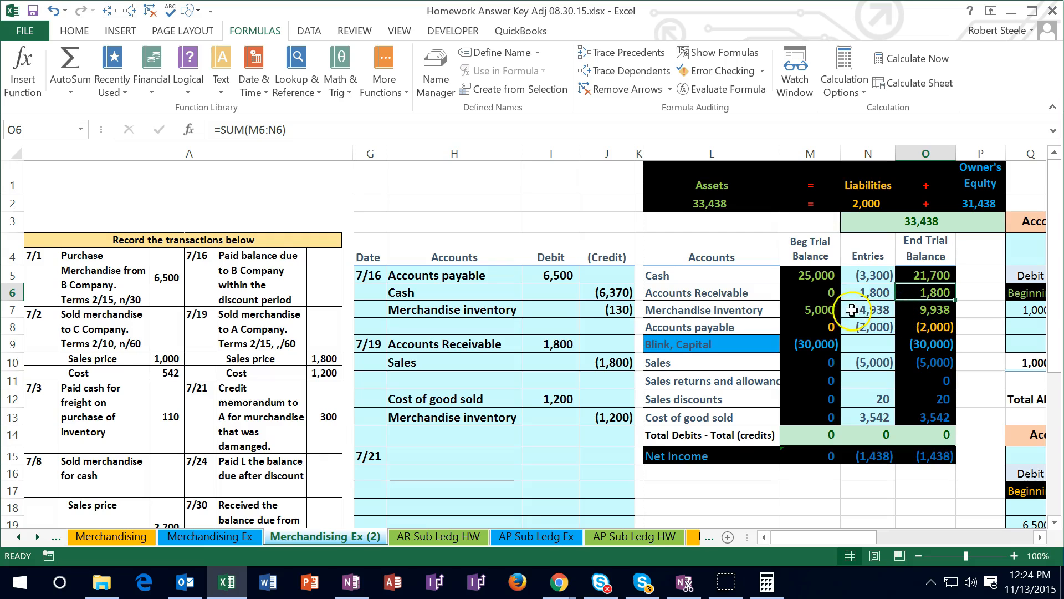
{"action": "left_click", "coordinate": [712, 291]}
{"action": "right_click", "coordinate": [712, 292]}
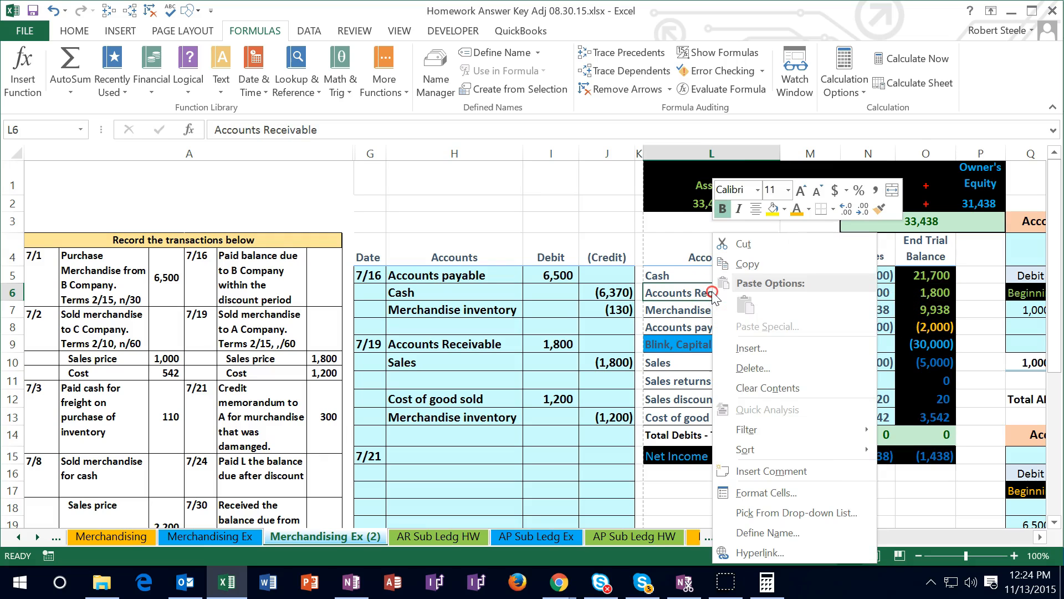
{"action": "left_click", "coordinate": [424, 474]}
{"action": "right_click", "coordinate": [424, 474]}
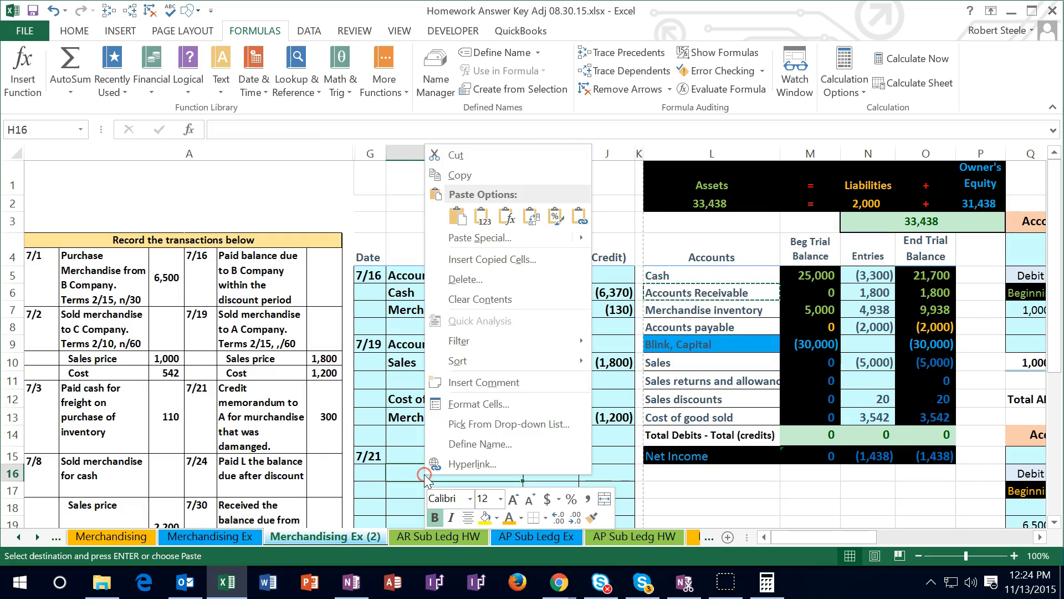
{"action": "left_click", "coordinate": [482, 216]}
Enter -300 in J16 as the Accounts Receivable credit for the 7/21 credit memorandum
{"action": "scroll", "coordinate": [481, 431], "scroll_direction": "down", "scroll_amount": 1}
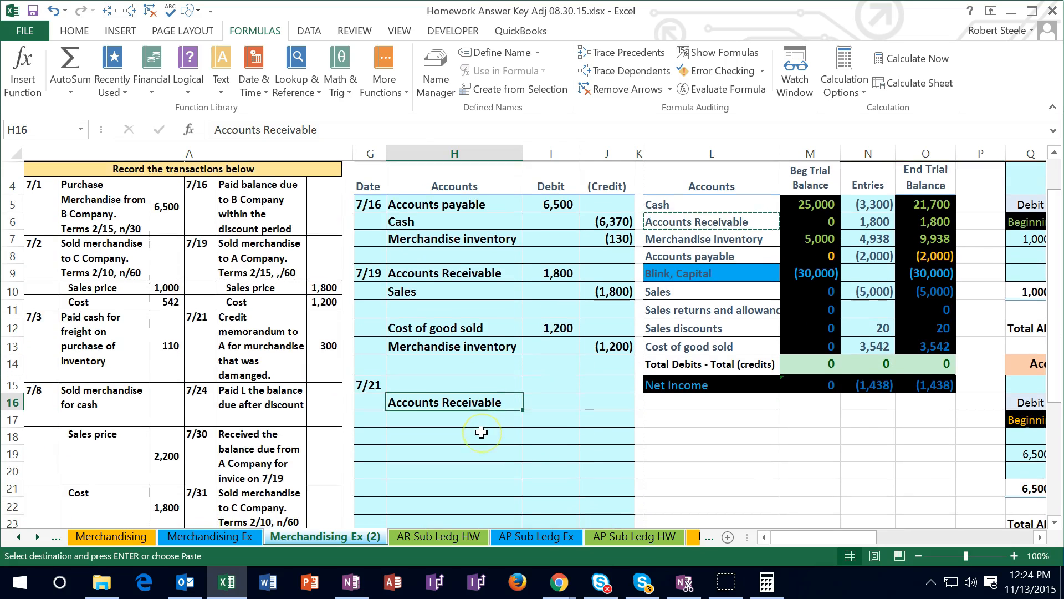
{"action": "scroll", "coordinate": [481, 432], "scroll_direction": "up", "scroll_amount": 1}
{"action": "scroll", "coordinate": [481, 432], "scroll_direction": "up", "scroll_amount": 1}
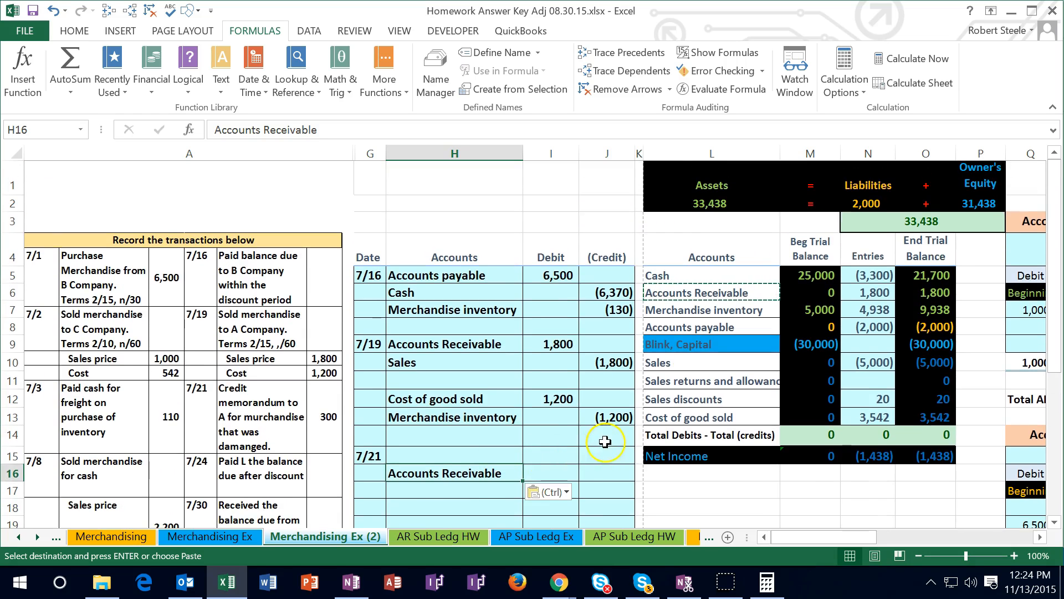
{"action": "left_click", "coordinate": [613, 474]}
{"action": "type", "text": "-300"}
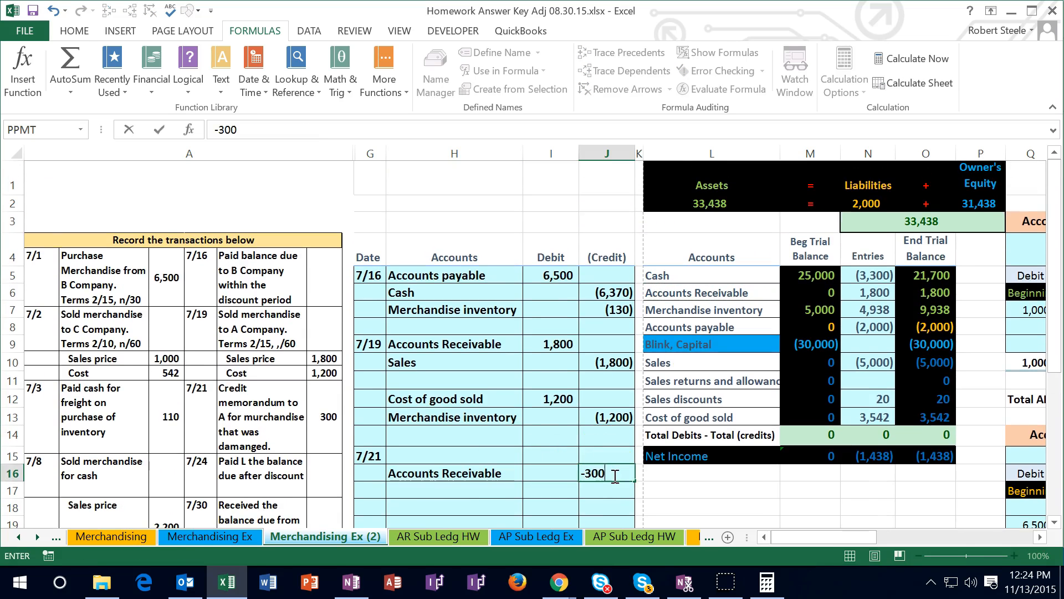
{"action": "key", "text": "Left"}
{"action": "key", "text": "Up"}
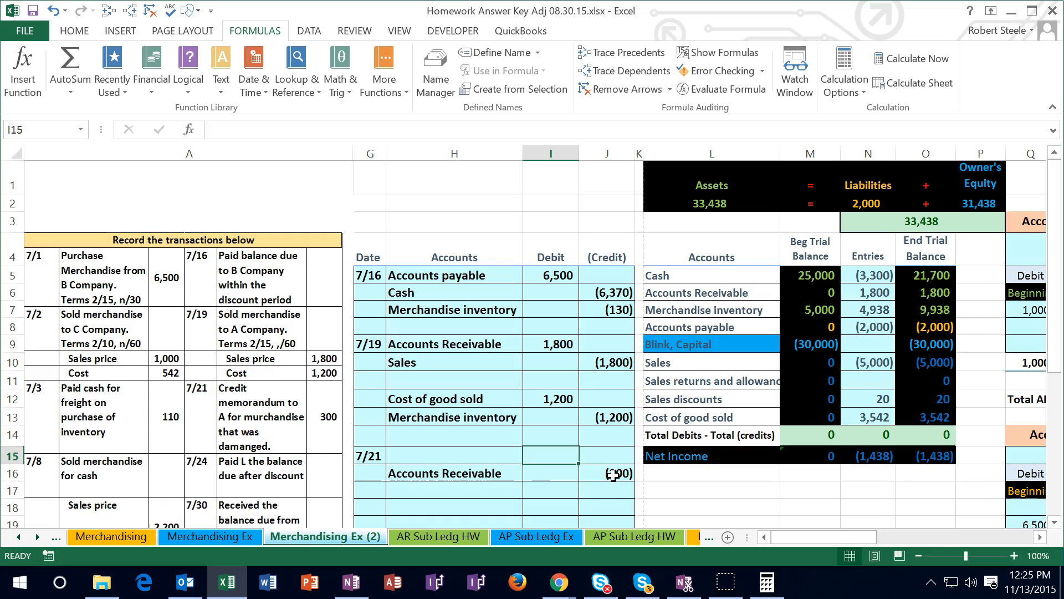
Enter the 7/21 debit in I15 as the negative of the Accounts Receivable credit in J16
{"action": "type", "text": "-"}
{"action": "left_click", "coordinate": [614, 475]}
{"action": "key", "text": "Return"}
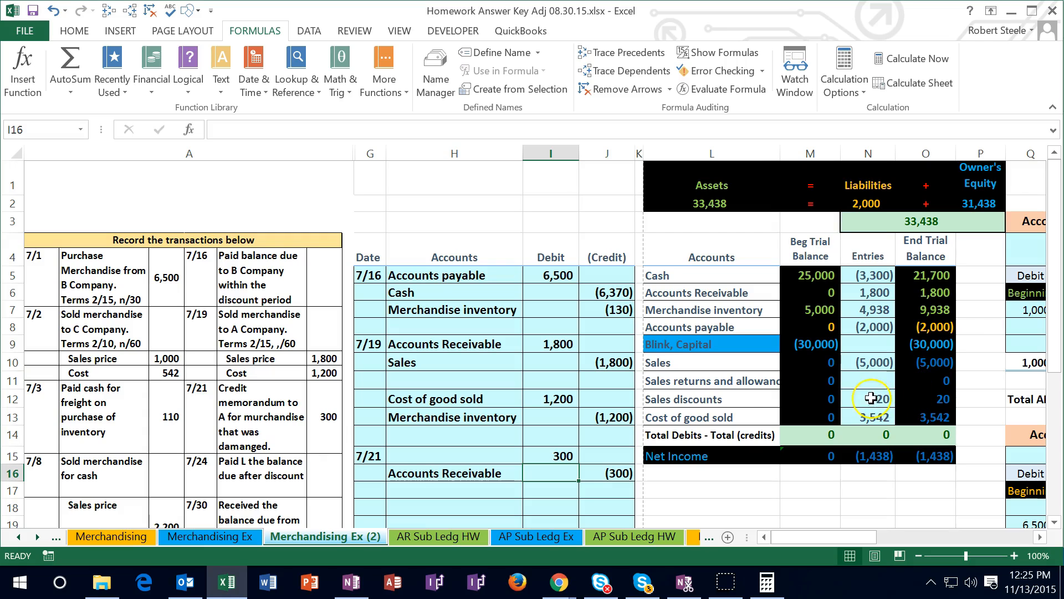
Copy the Sales returns and allowances name from L11 into H15 as values only for the 7/21 debit
{"action": "left_click", "coordinate": [711, 382]}
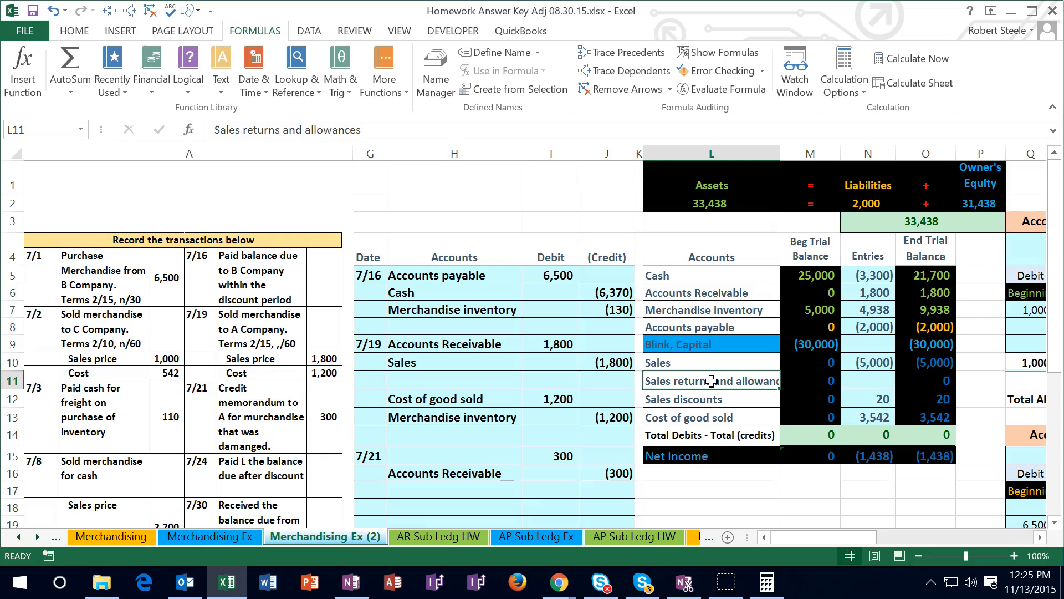
{"action": "right_click", "coordinate": [712, 381]}
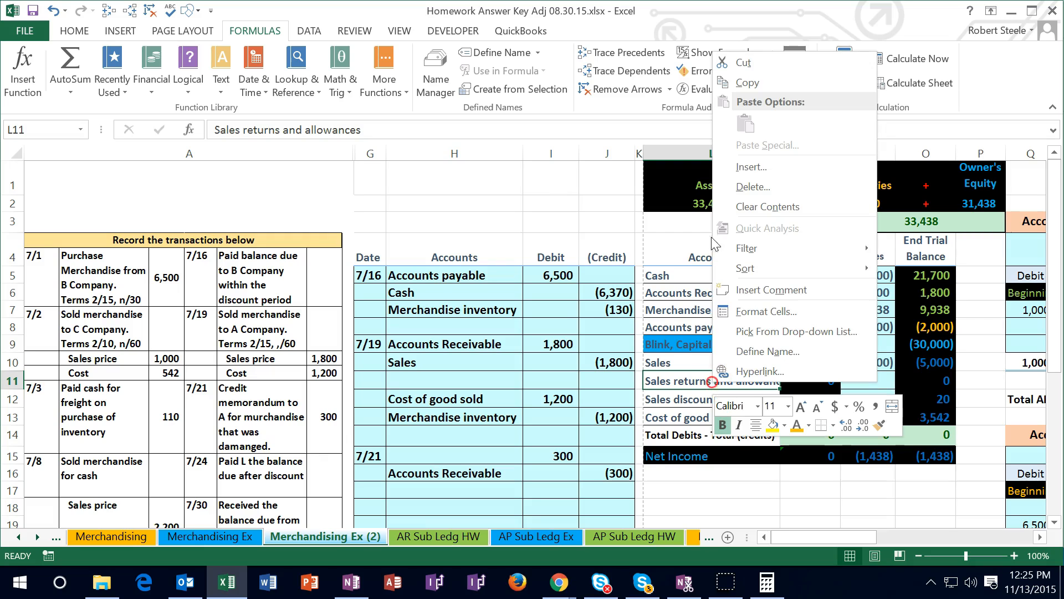
{"action": "left_click", "coordinate": [728, 87]}
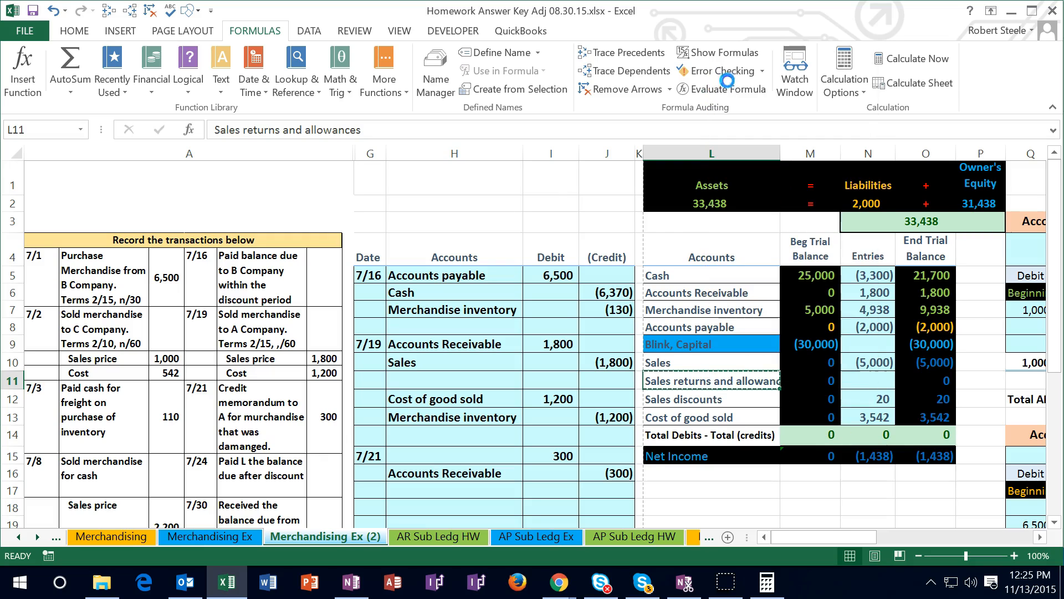
{"action": "left_click", "coordinate": [423, 452]}
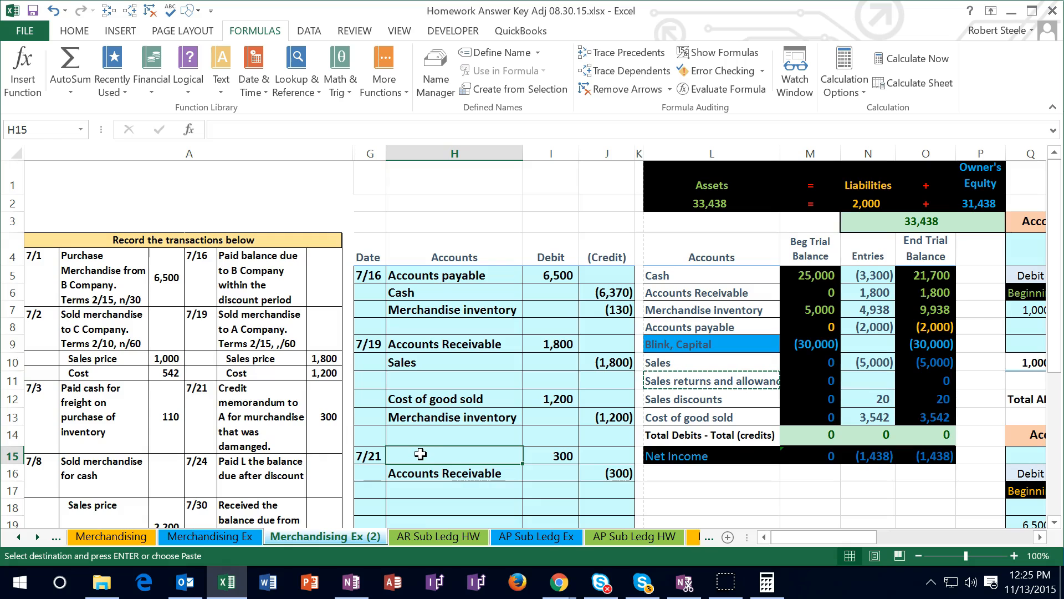
{"action": "right_click", "coordinate": [420, 454]}
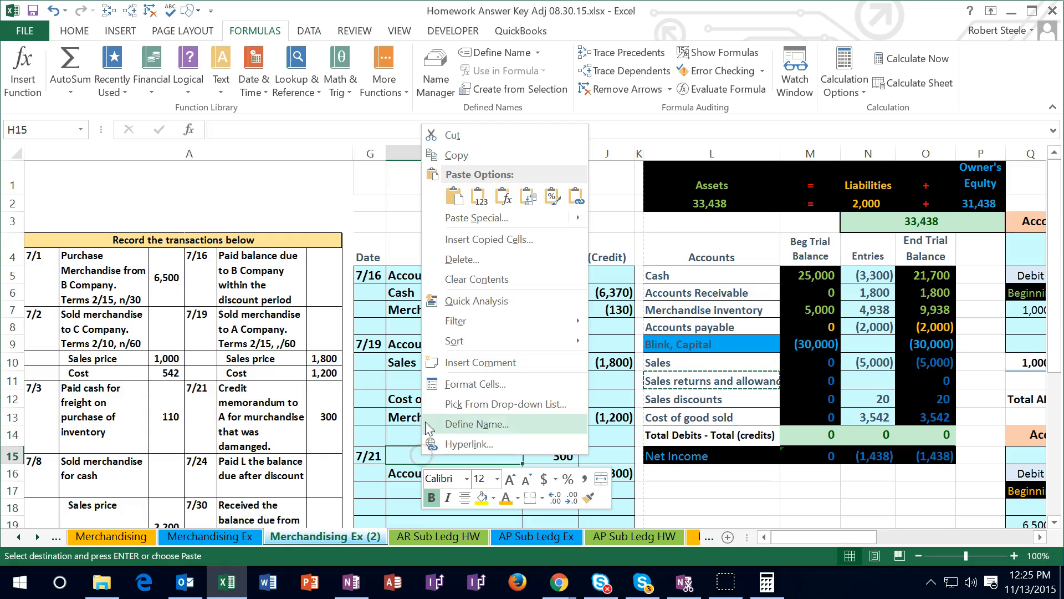
{"action": "left_click", "coordinate": [478, 198]}
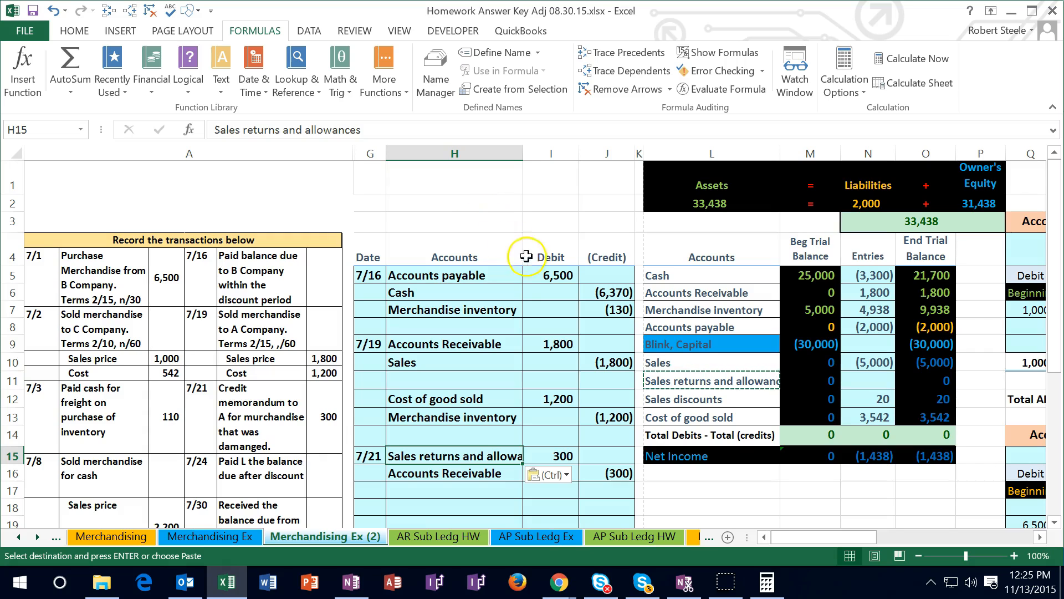
Post the 7/21 debit to the trial balance by entering =I15 in the Sales returns and allowances entries cell N11
{"action": "left_click", "coordinate": [859, 382]}
{"action": "type", "text": "="}
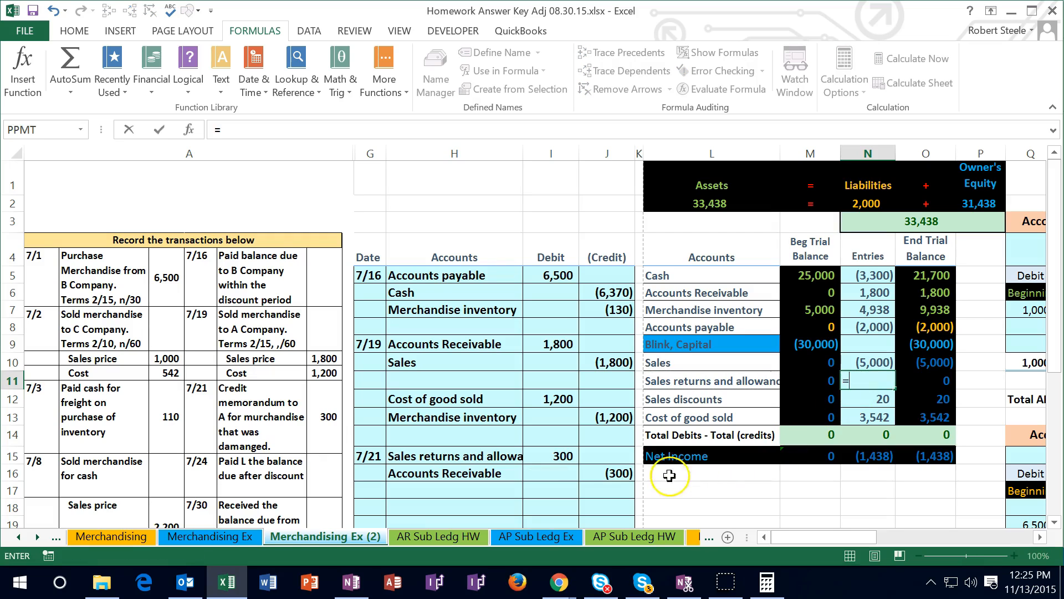
{"action": "left_click", "coordinate": [555, 456]}
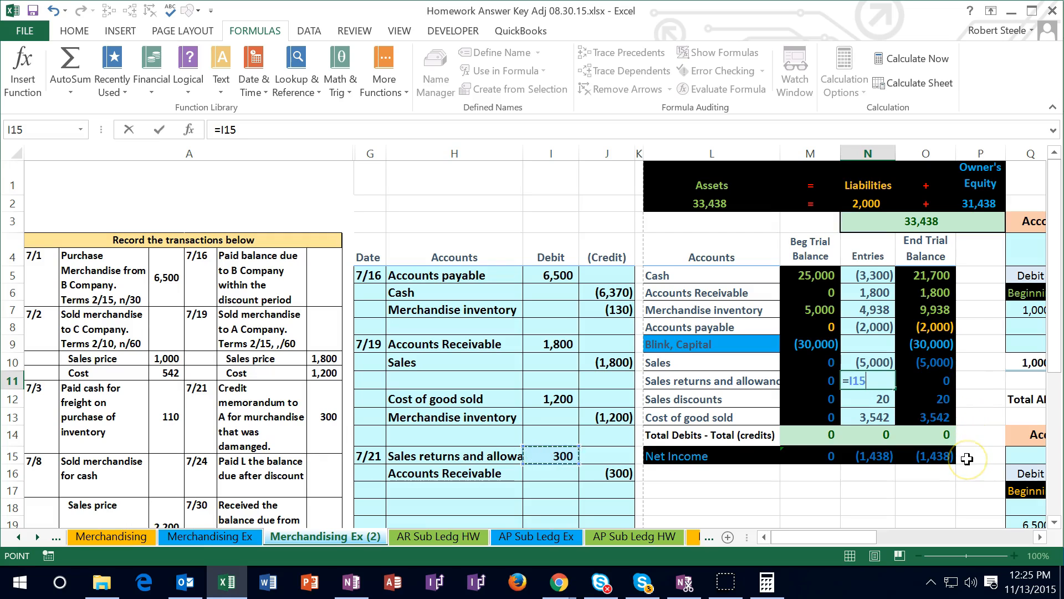
{"action": "key", "text": "Return"}
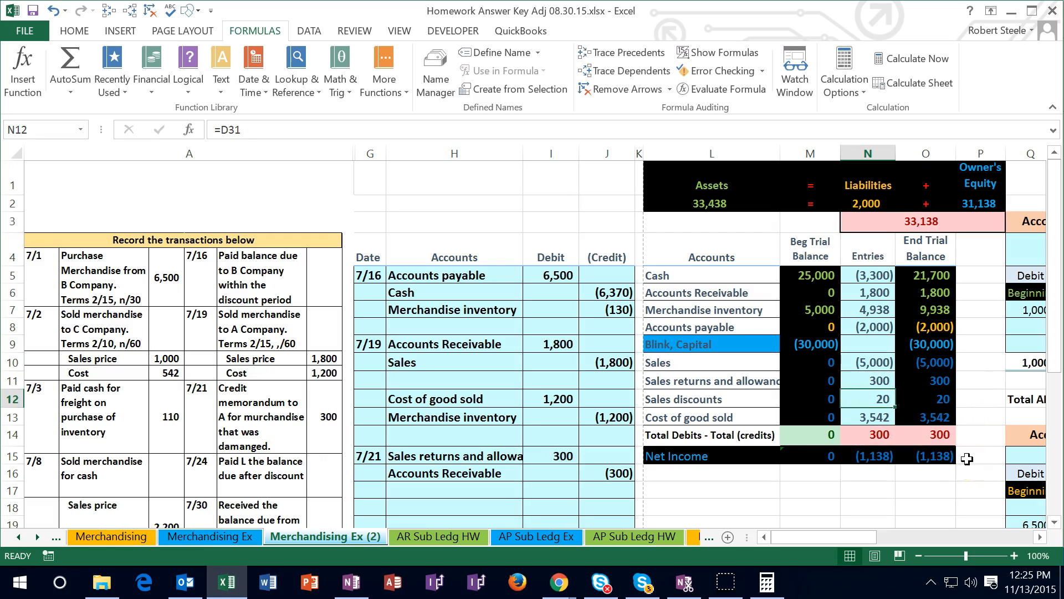
Post the 7/21 credit to the trial balance by adding J16 to the Accounts Receivable entries formula in N6
{"action": "left_click", "coordinate": [870, 293]}
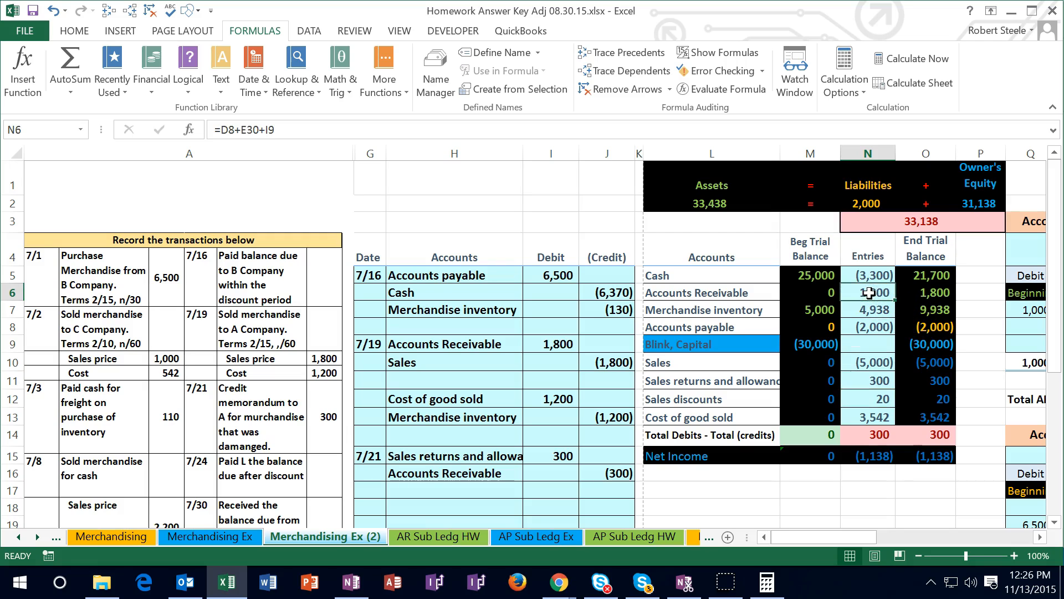
{"action": "double_click", "coordinate": [869, 293]}
{"action": "type", "text": "+"}
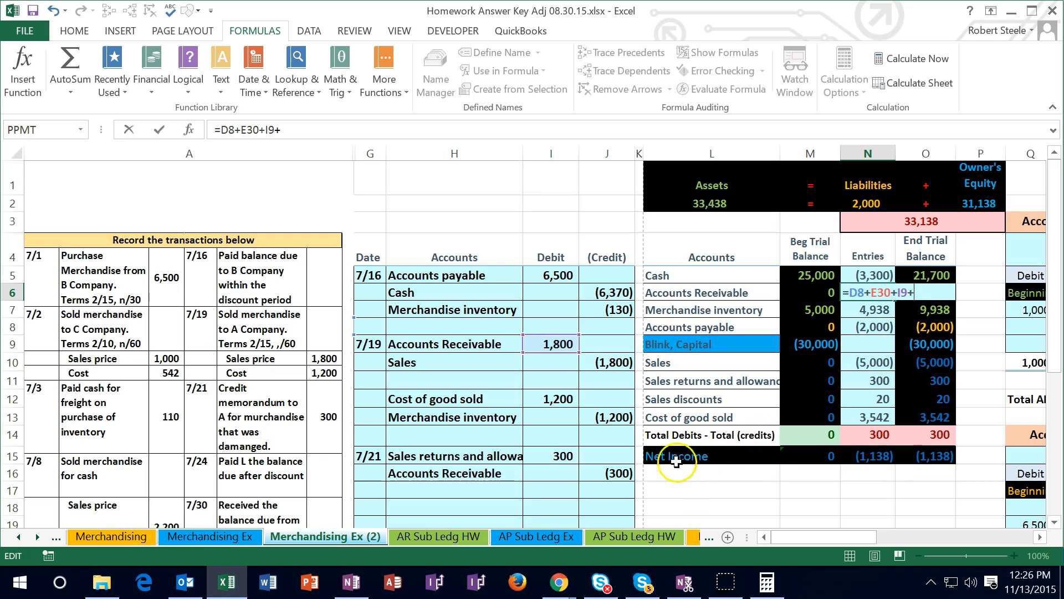
{"action": "left_click", "coordinate": [610, 473]}
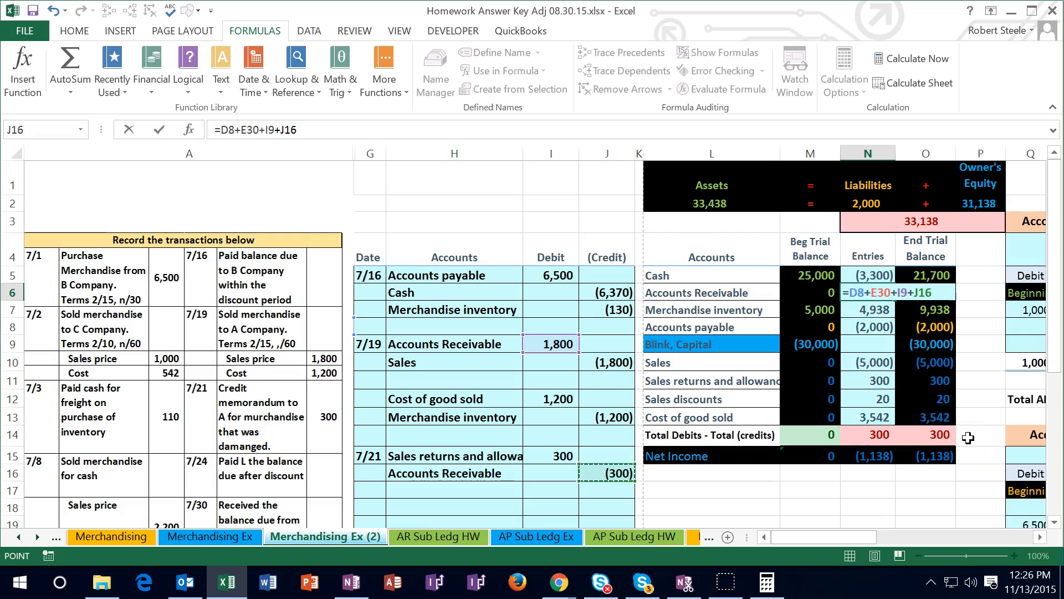
{"action": "key", "text": "Return"}
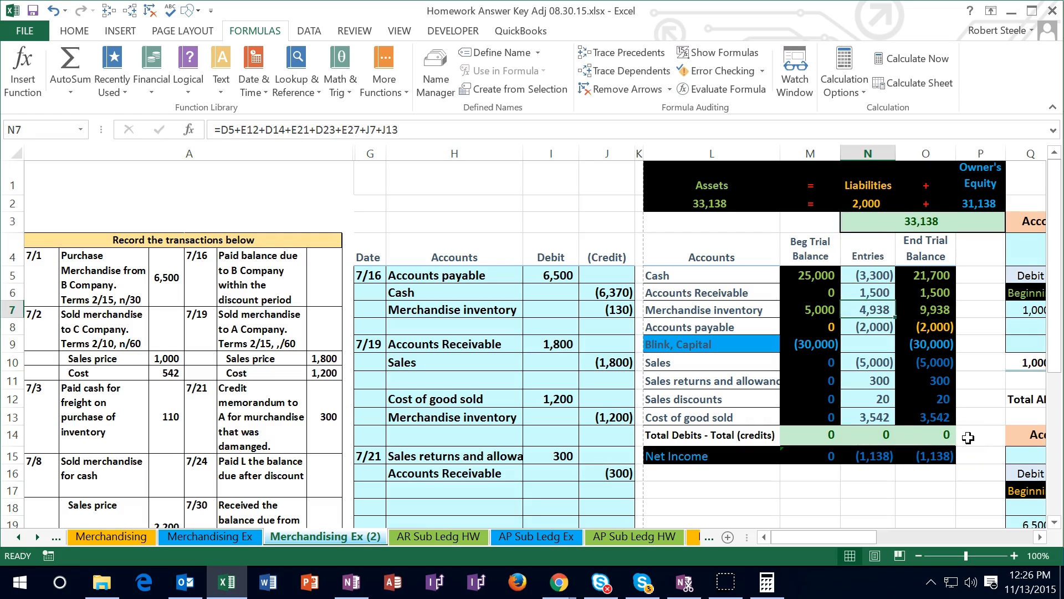
Select credit cell V8 in A's accounts receivable subsidiary ledger for posting the 7/21 credit memorandum
{"action": "key", "text": "Right"}
{"action": "key", "text": "Right"}
{"action": "key", "text": "Right"}
{"action": "key", "text": "Right"}
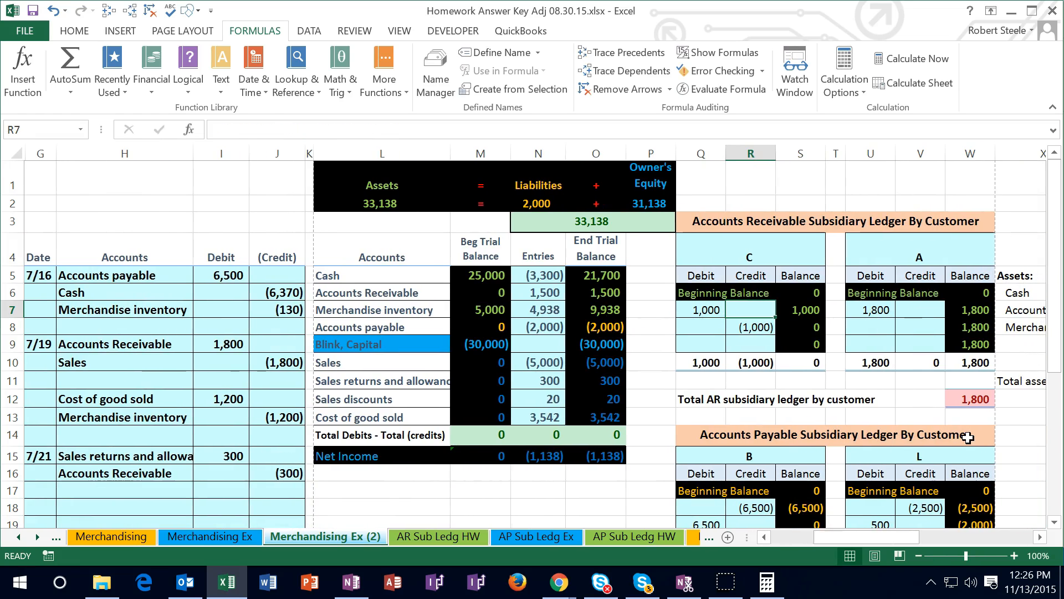
{"action": "left_click", "coordinate": [922, 327]}
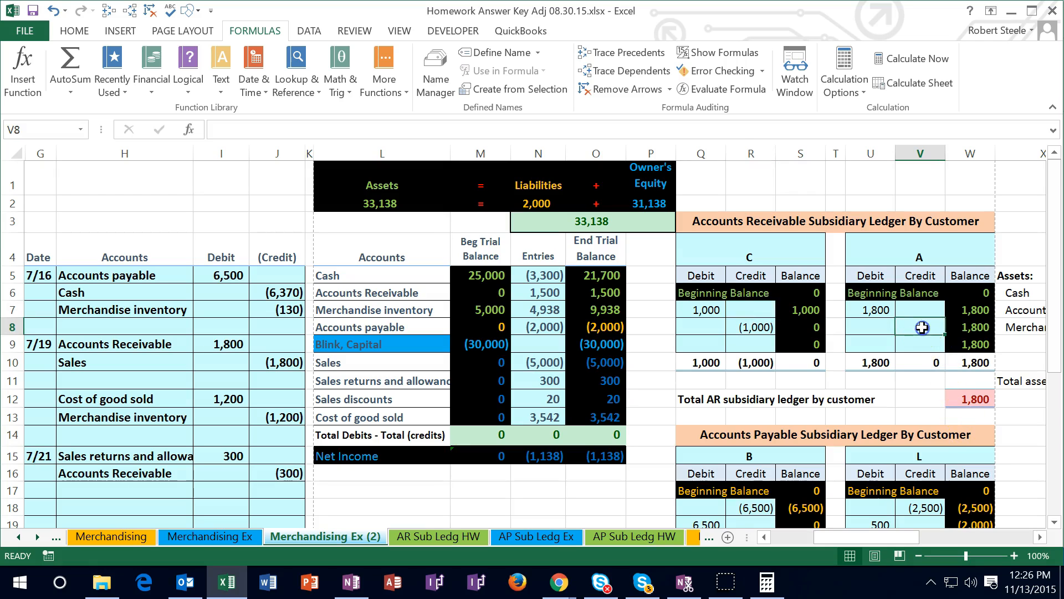